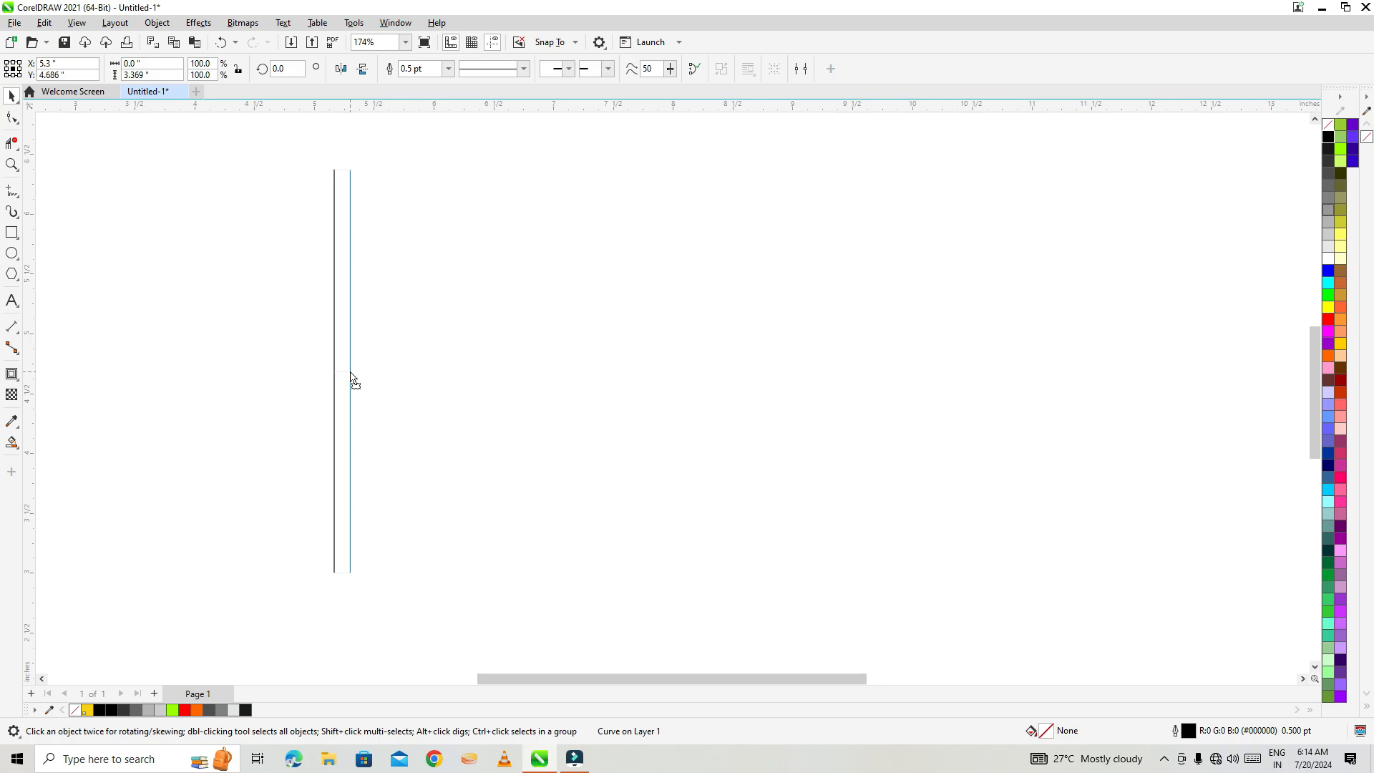
Step: Duplicate the vertical line about 0.2 in to the right and repeat the duplication until there are nine evenly spaced lines
{"action": "left_click_drag", "start_coordinate": [351, 374], "coordinate": [359, 372]}
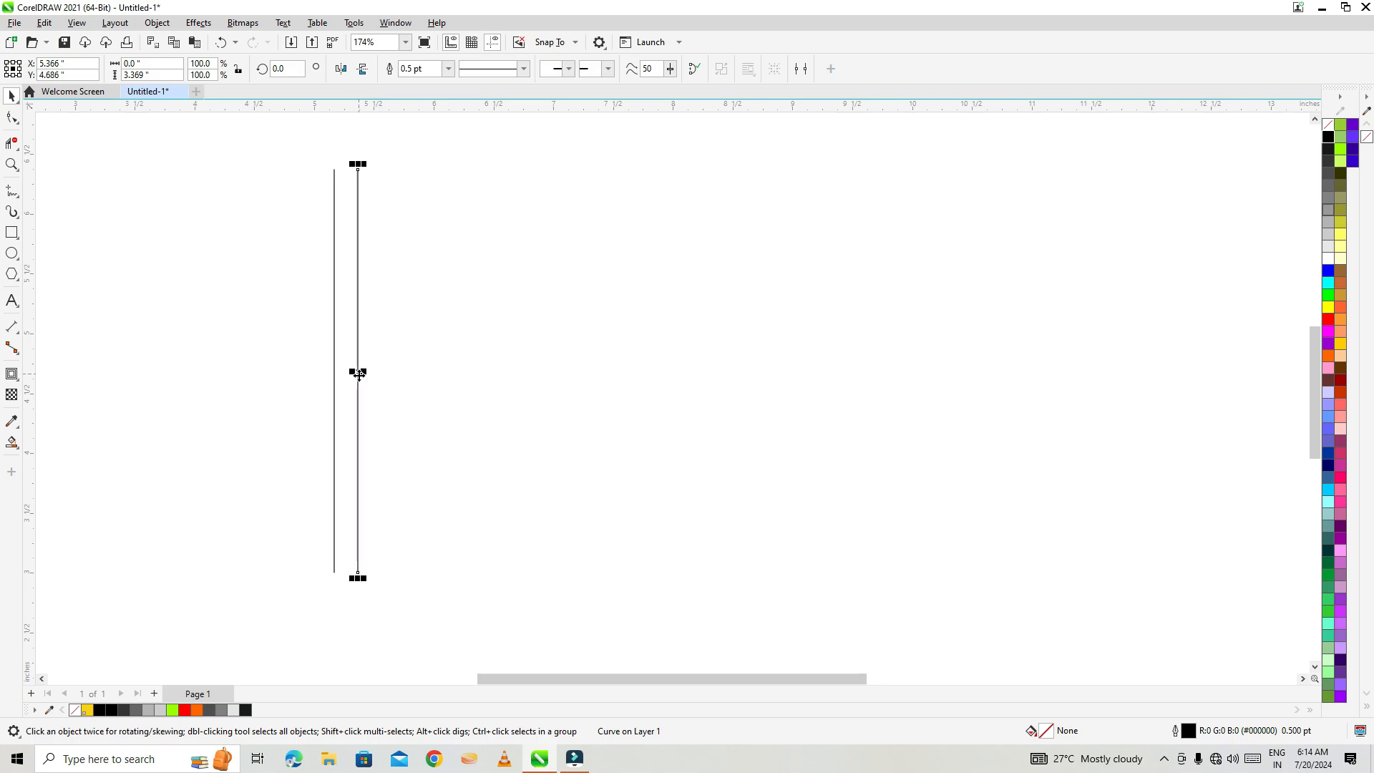
{"action": "key", "text": "ctrl+r"}
{"action": "key", "text": "ctrl+r"}
{"action": "key", "text": "ctrl+r"}
{"action": "key", "text": "ctrl+r"}
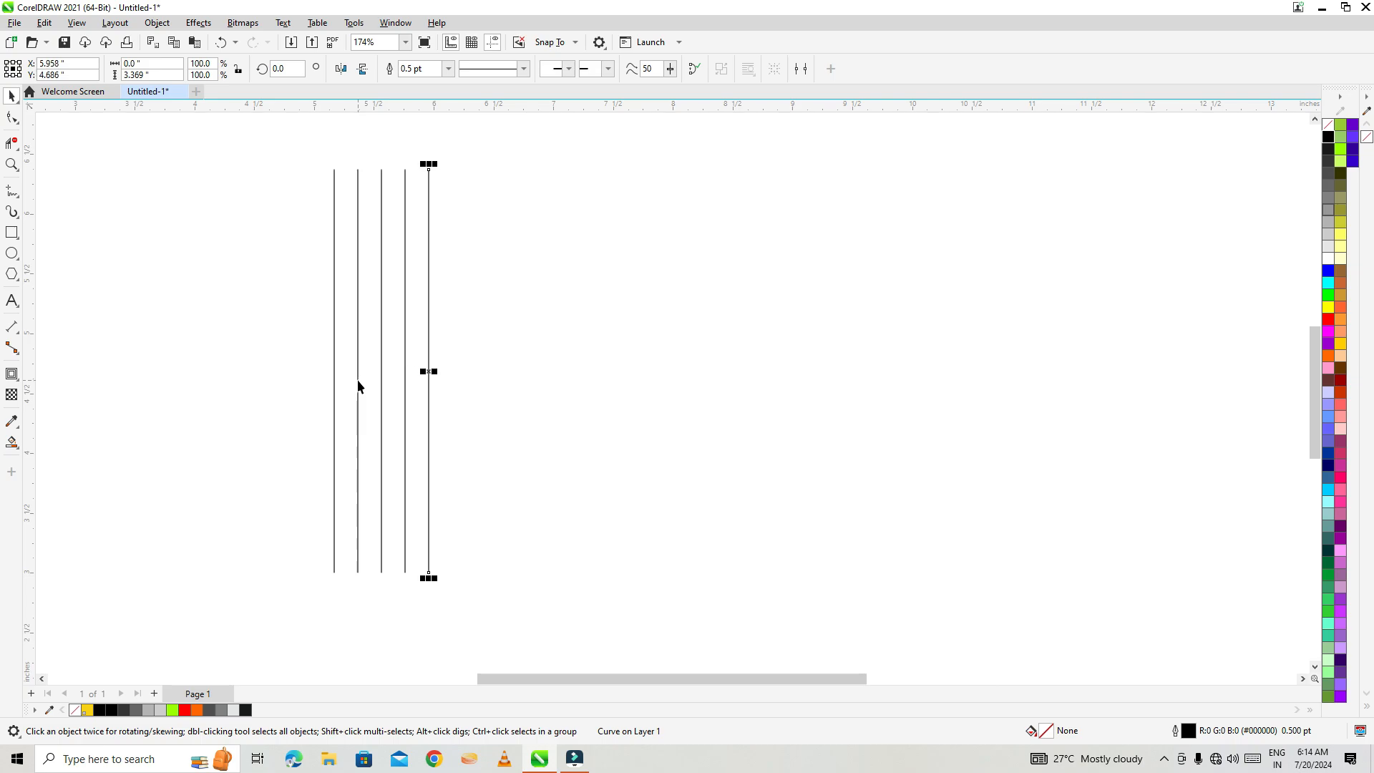
{"action": "key", "text": "ctrl+r"}
{"action": "key", "text": "ctrl+r"}
{"action": "key", "text": "ctrl+r"}
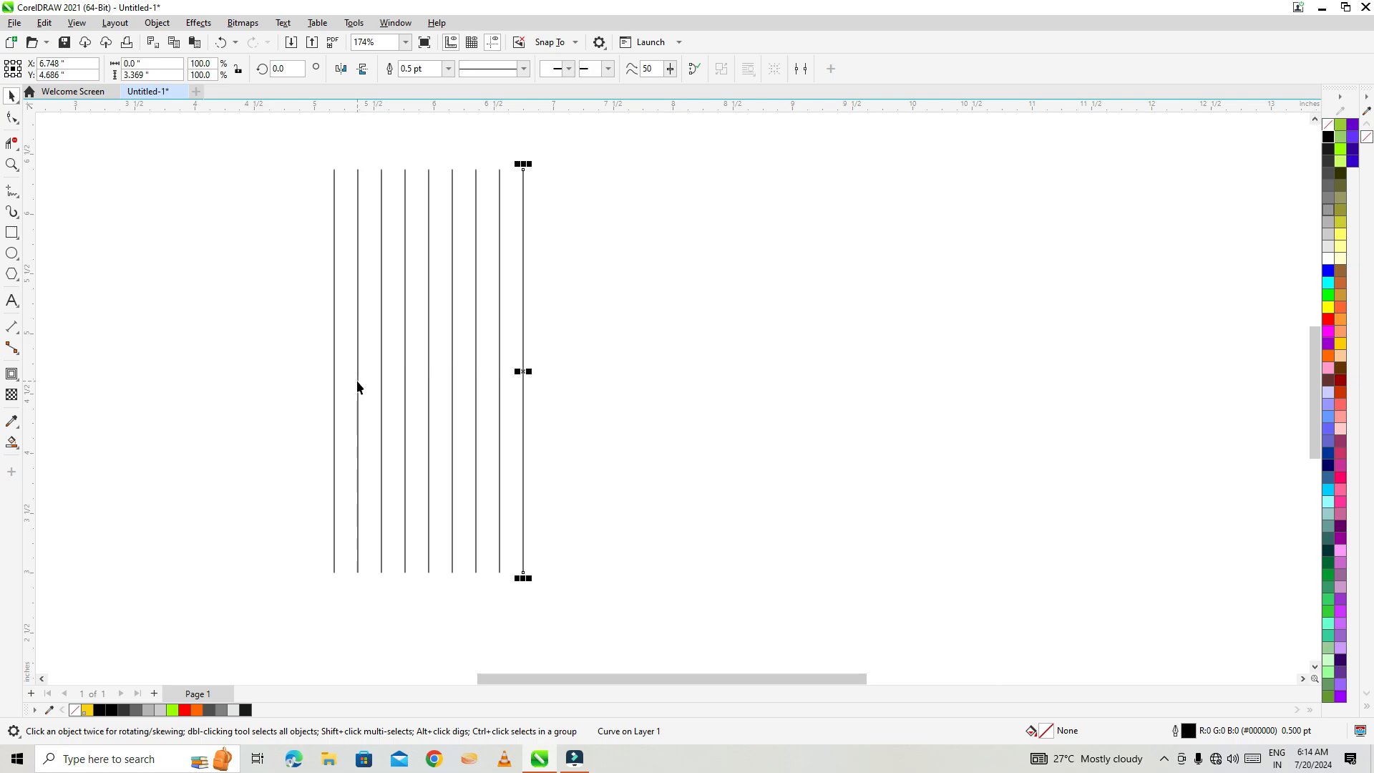
Step: Move all nine vertical lines right to about X 6.712 in and group them
{"action": "left_click_drag", "start_coordinate": [363, 241], "coordinate": [621, 596]}
{"action": "left_click_drag", "start_coordinate": [430, 371], "coordinate": [516, 370]}
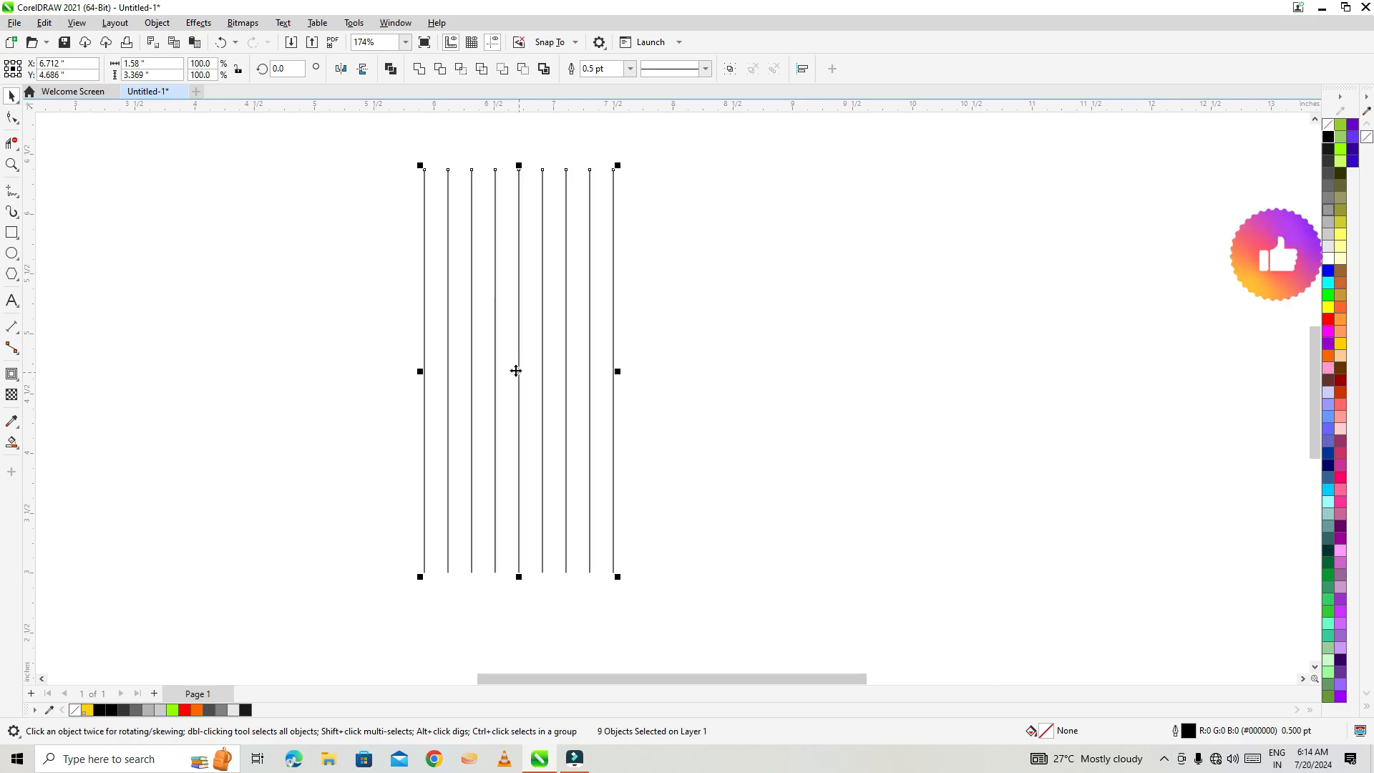
{"action": "left_click_drag", "start_coordinate": [344, 159], "coordinate": [666, 608]}
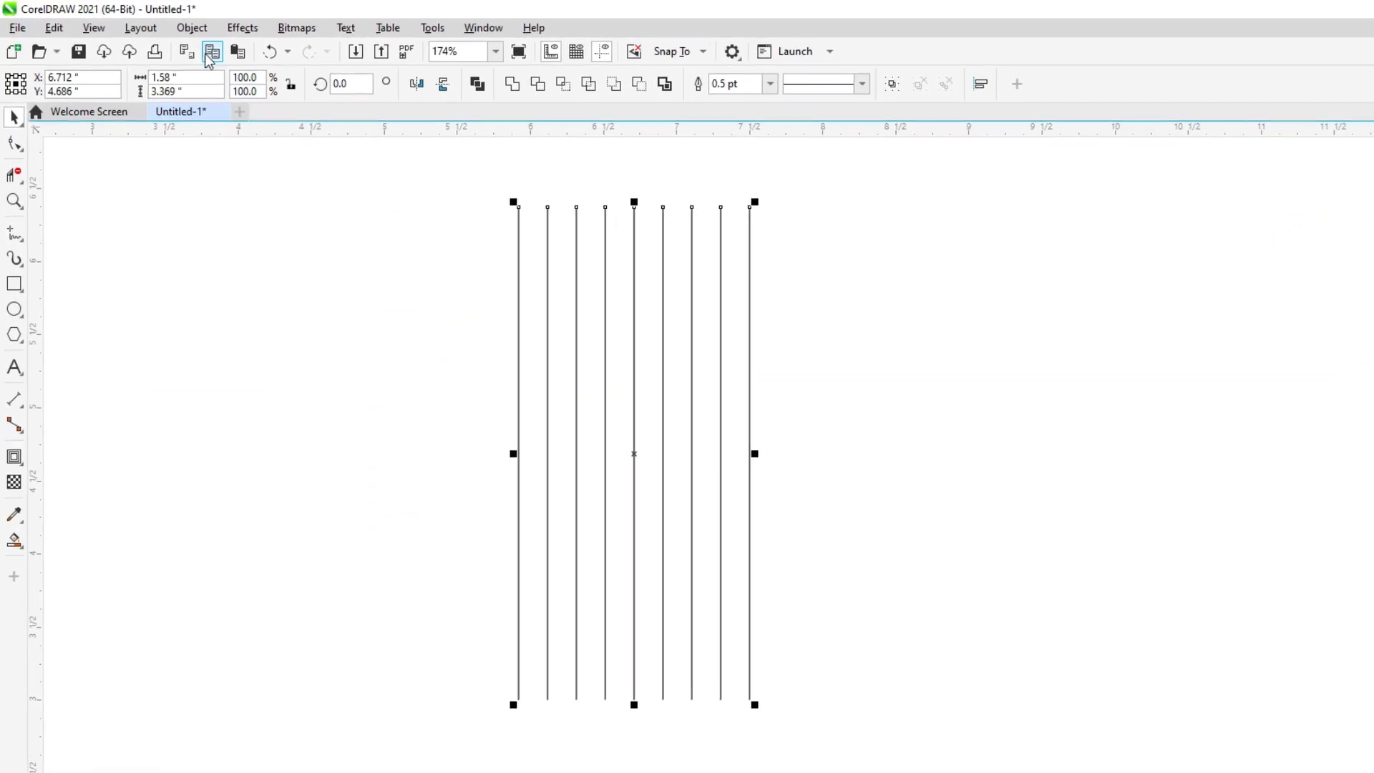
{"action": "left_click", "coordinate": [192, 27]}
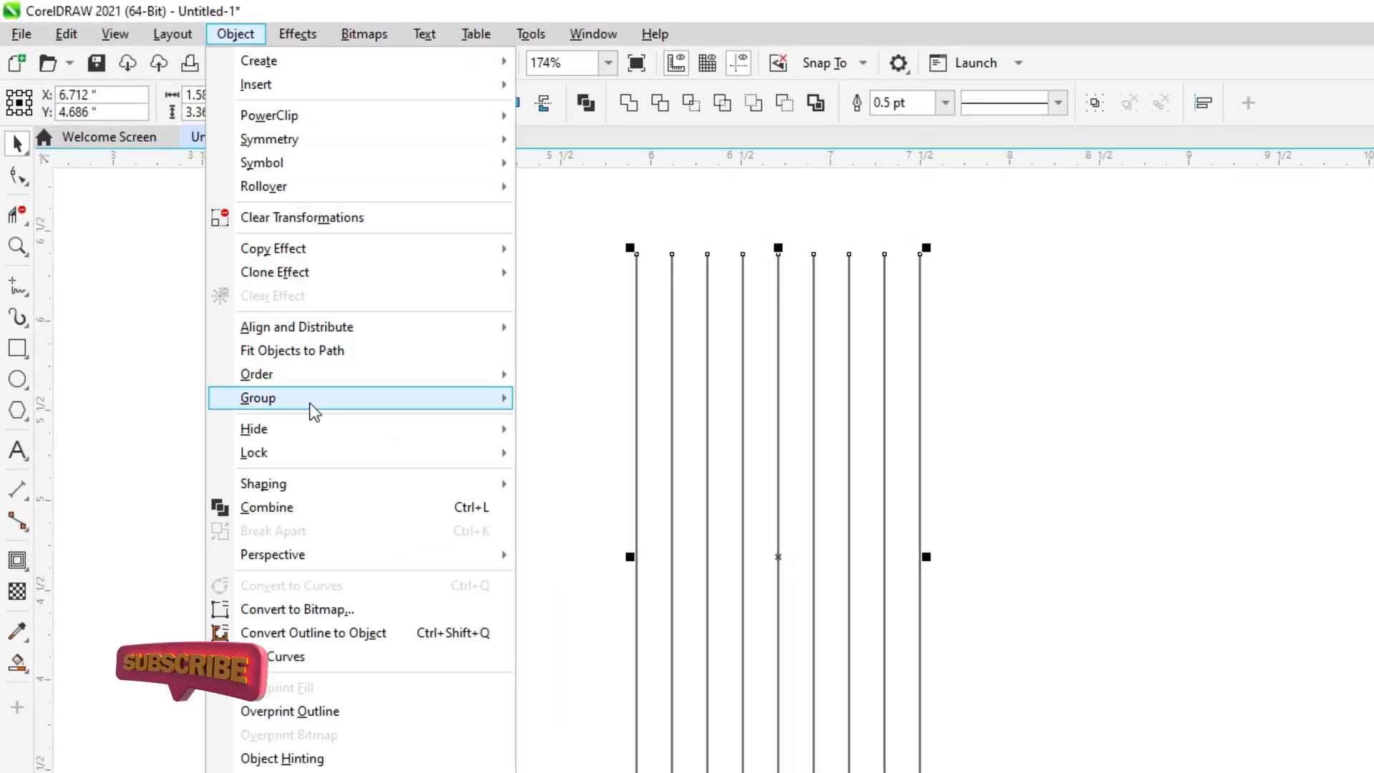
{"action": "mouse_move", "coordinate": [257, 341]}
{"action": "left_click", "coordinate": [589, 403]}
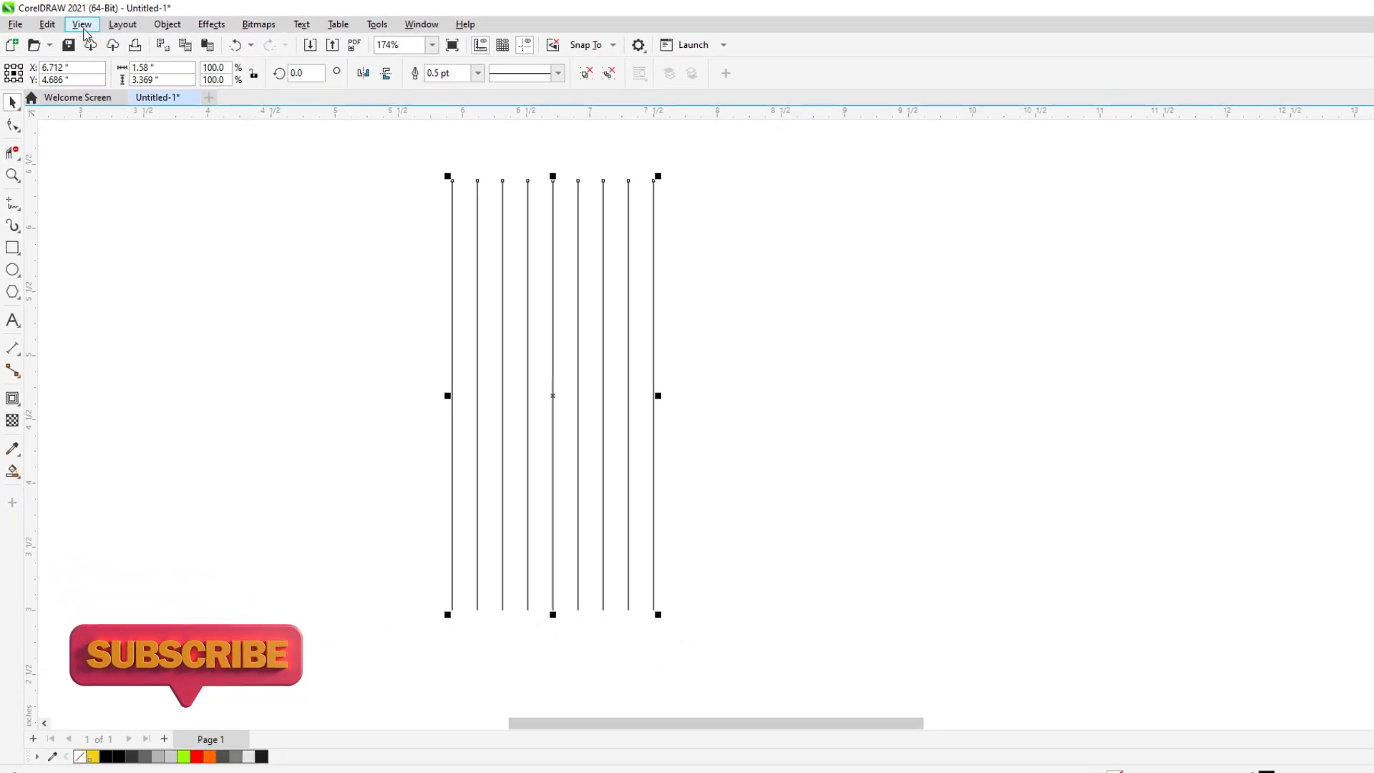
Step: Copy and paste the group of vertical lines in place and rotate the copy to 60 degrees
{"action": "left_click", "coordinate": [47, 24]}
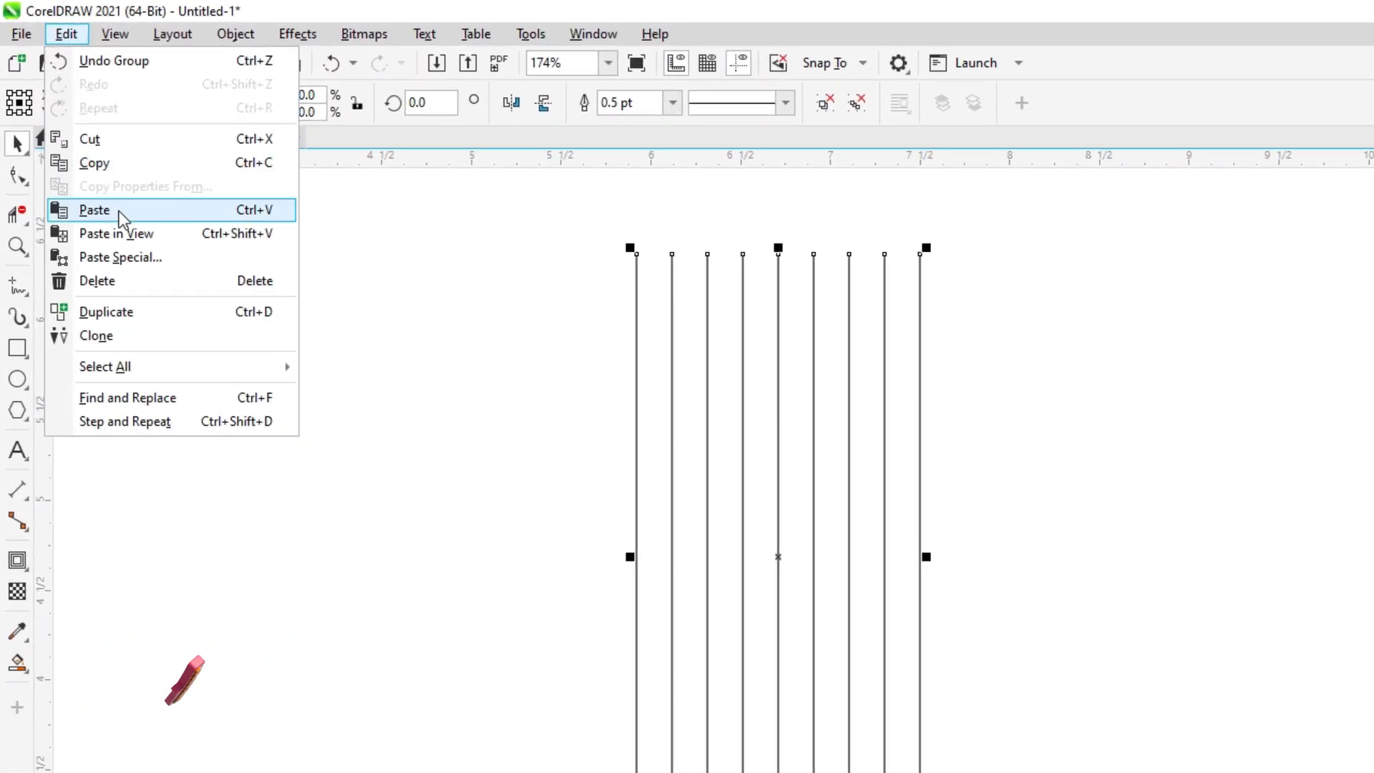
{"action": "left_click", "coordinate": [126, 163]}
{"action": "left_click", "coordinate": [66, 34]}
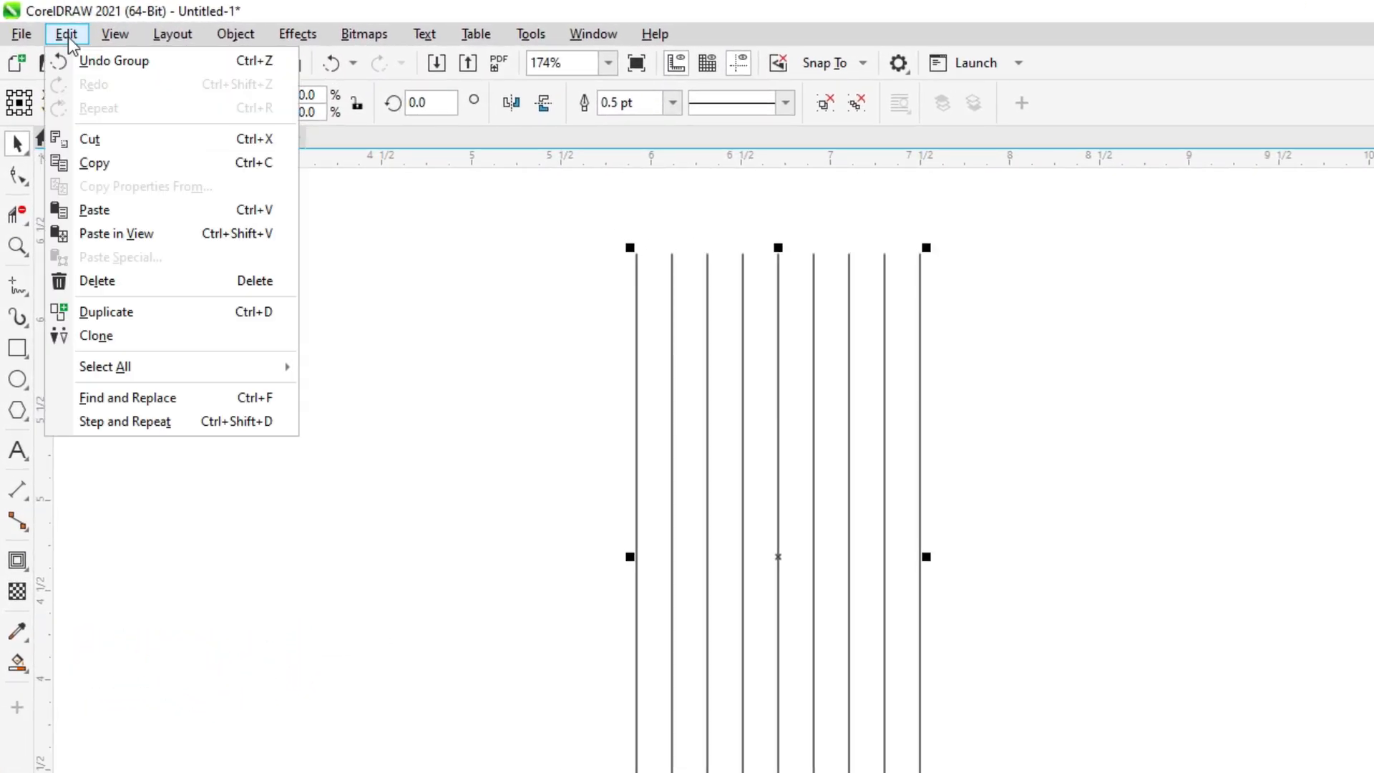
{"action": "left_click", "coordinate": [118, 208]}
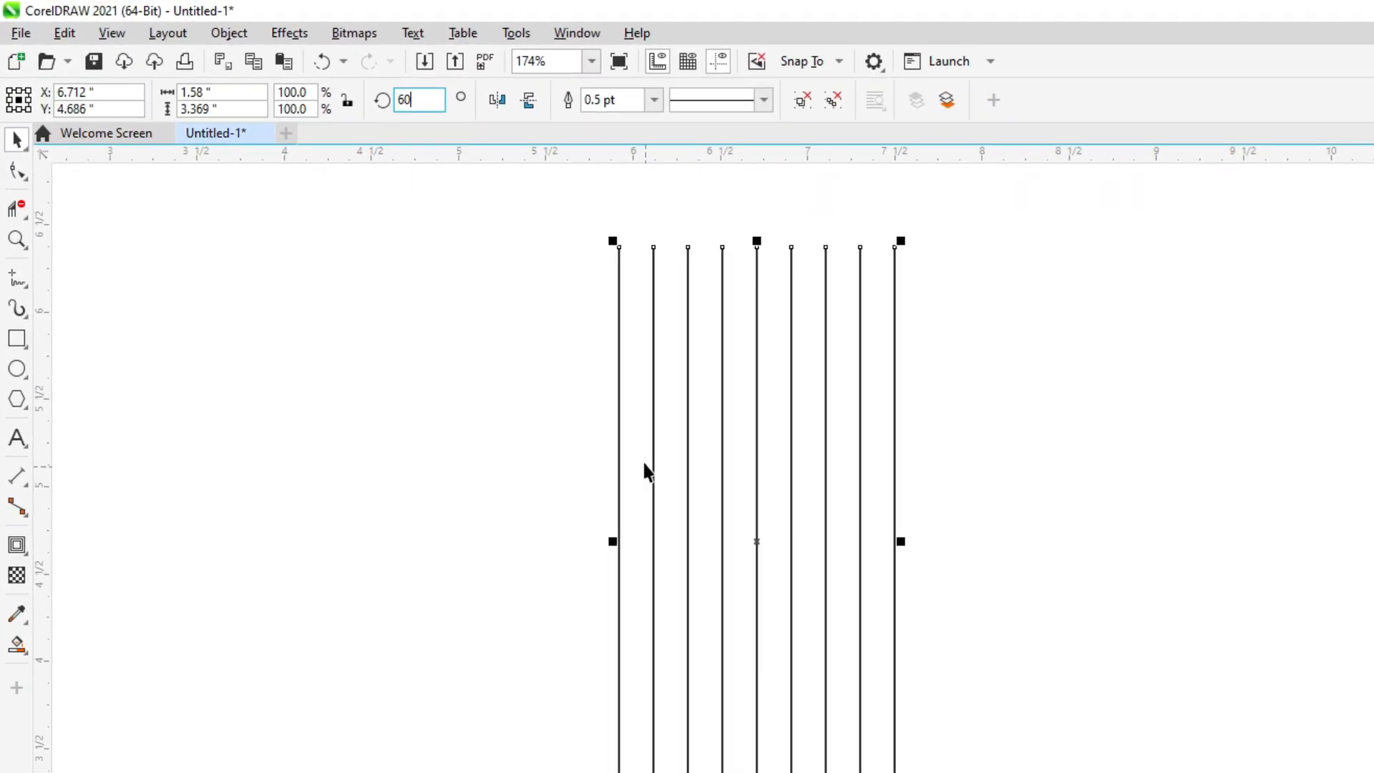
{"action": "key", "text": "Return"}
{"action": "left_click", "coordinate": [325, 260]}
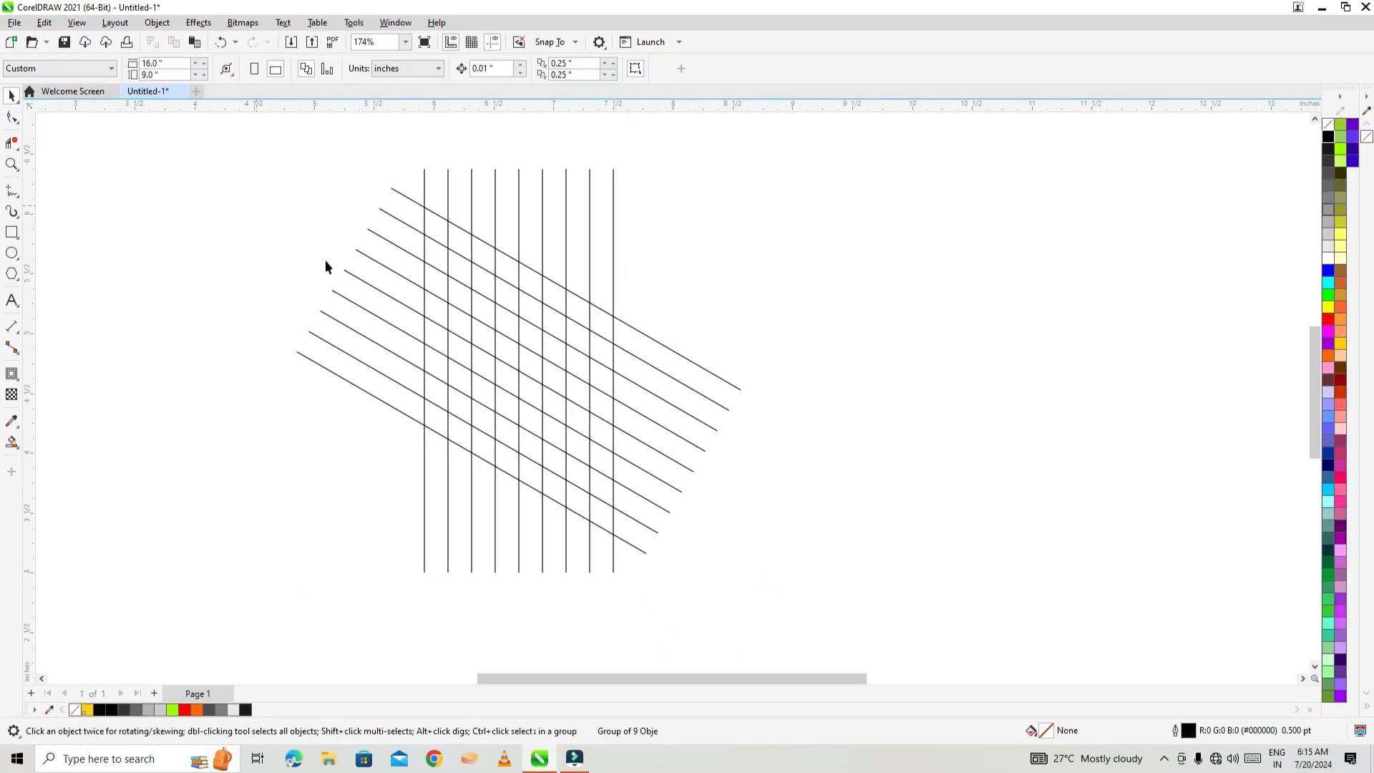
Step: Copy and paste the slanted line group in place and set the copy's rotation angle to 120 degrees
{"action": "left_click", "coordinate": [359, 279]}
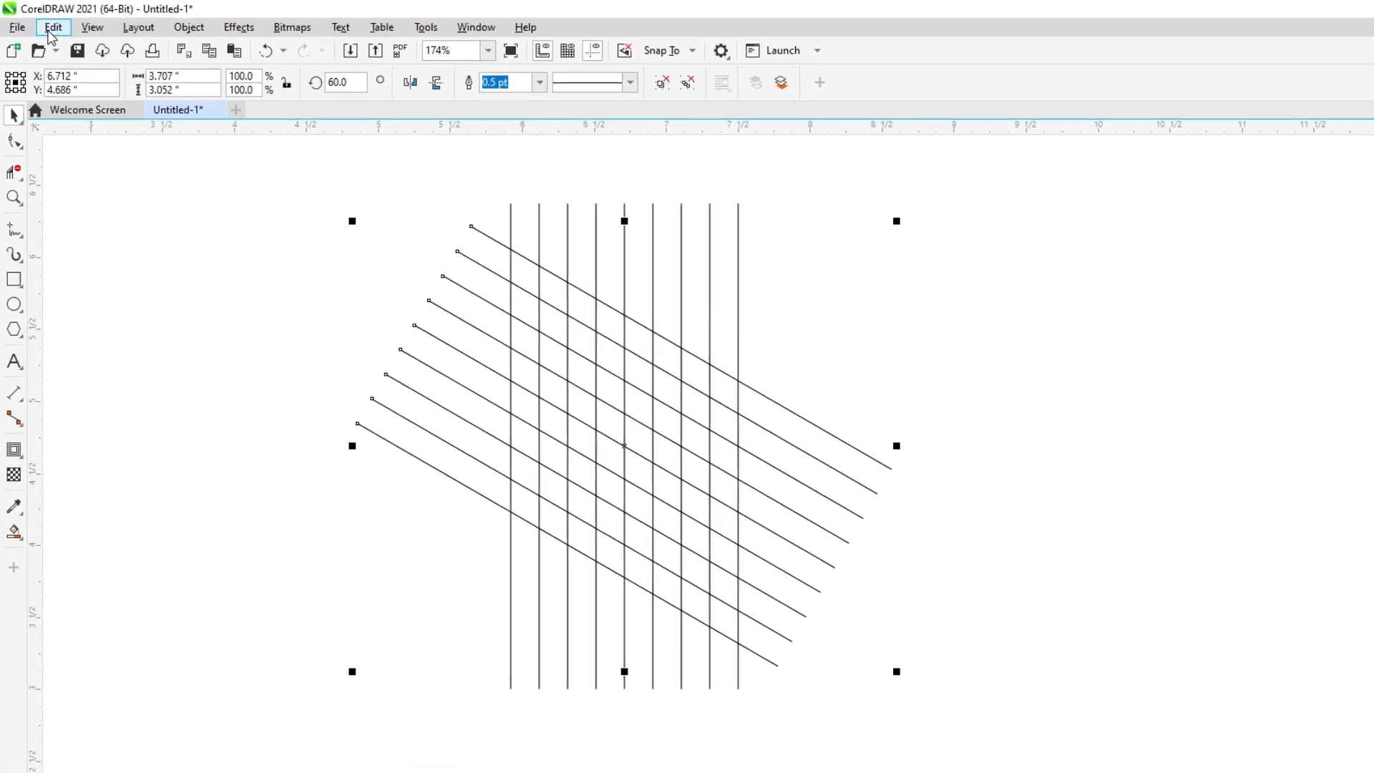
{"action": "left_click", "coordinate": [44, 22]}
{"action": "left_click", "coordinate": [59, 107]}
{"action": "left_click", "coordinate": [66, 34]}
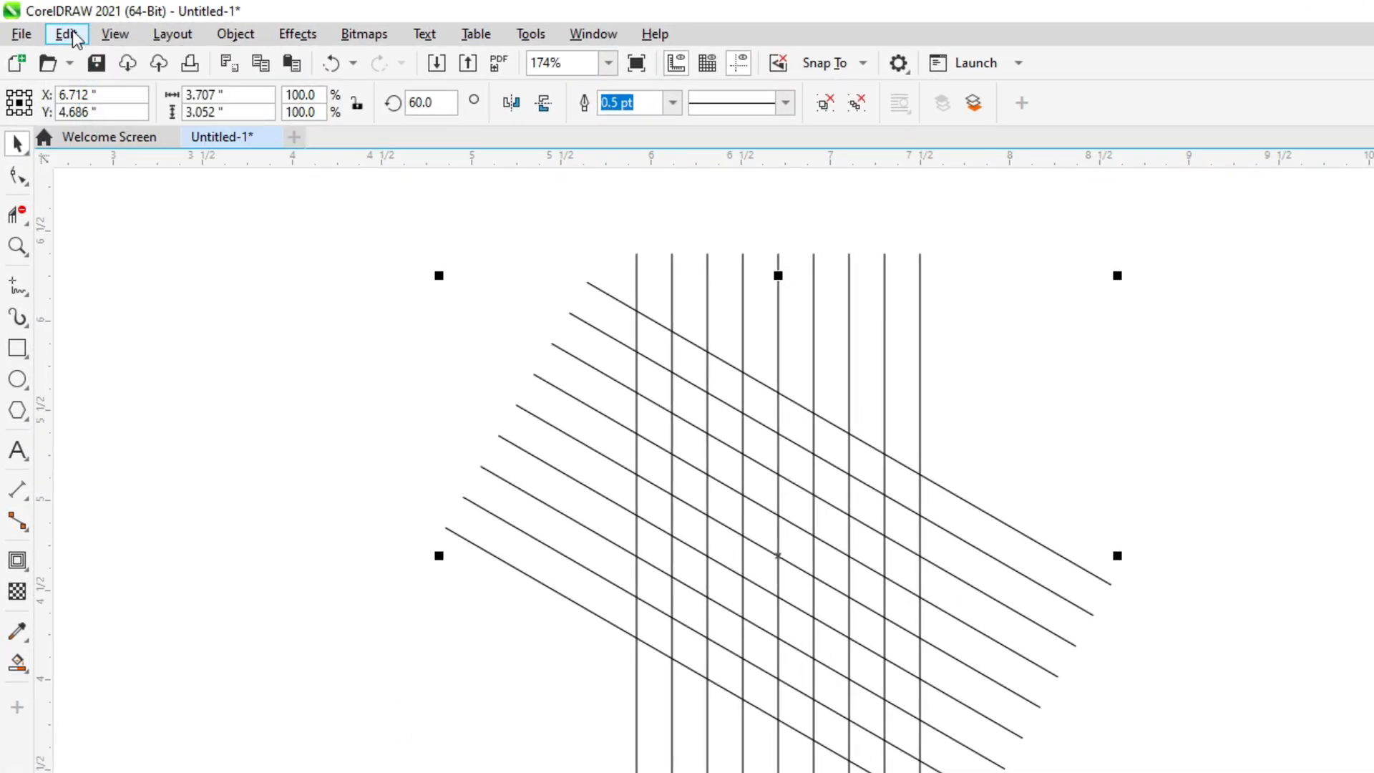
{"action": "left_click", "coordinate": [109, 209]}
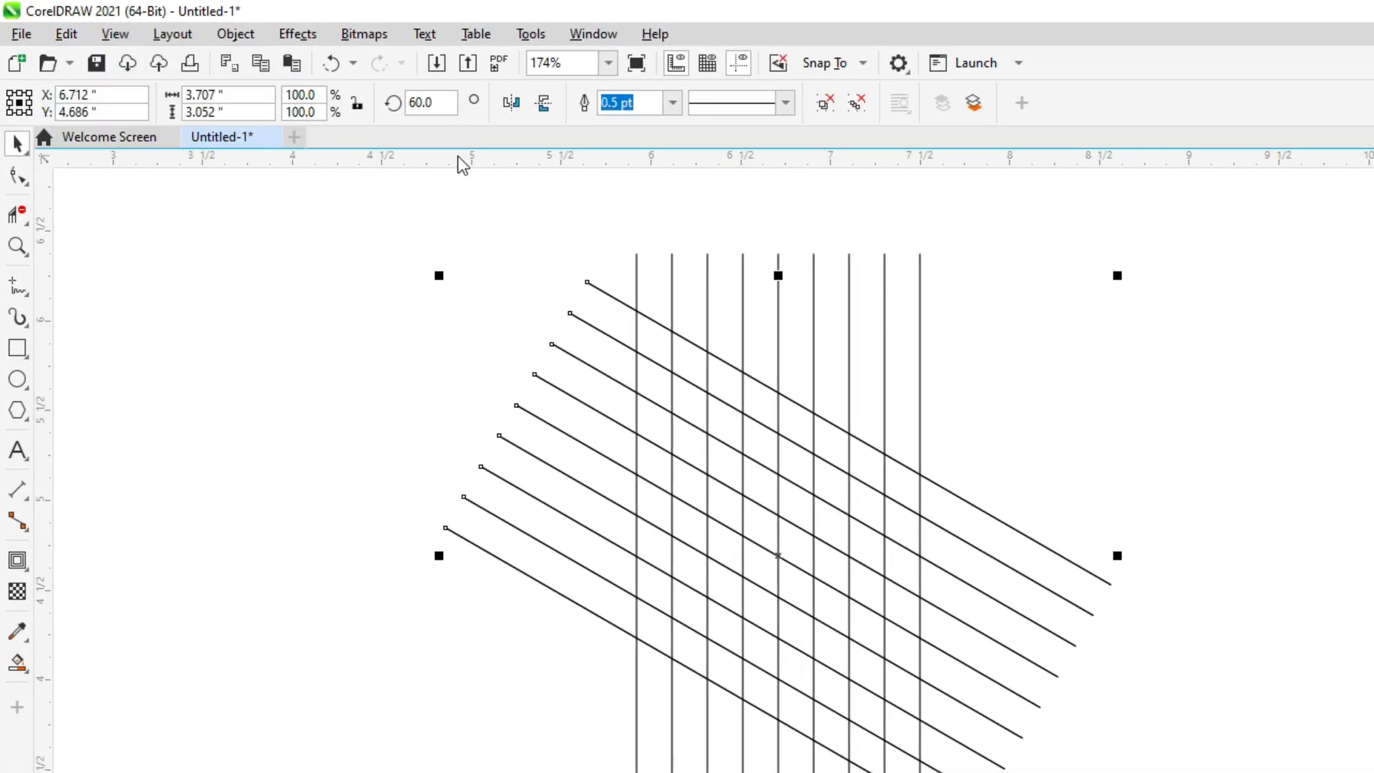
{"action": "left_click", "coordinate": [511, 104]}
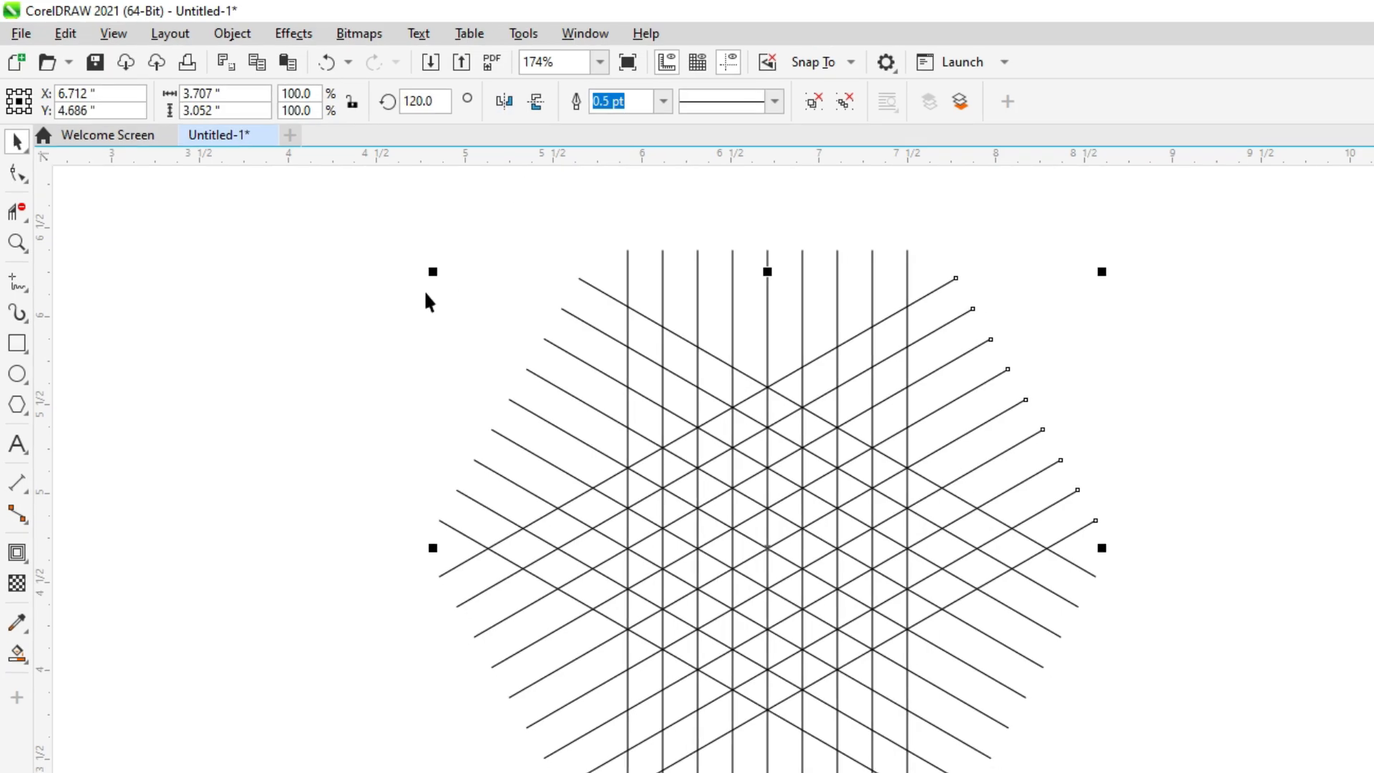
{"action": "left_click", "coordinate": [426, 297]}
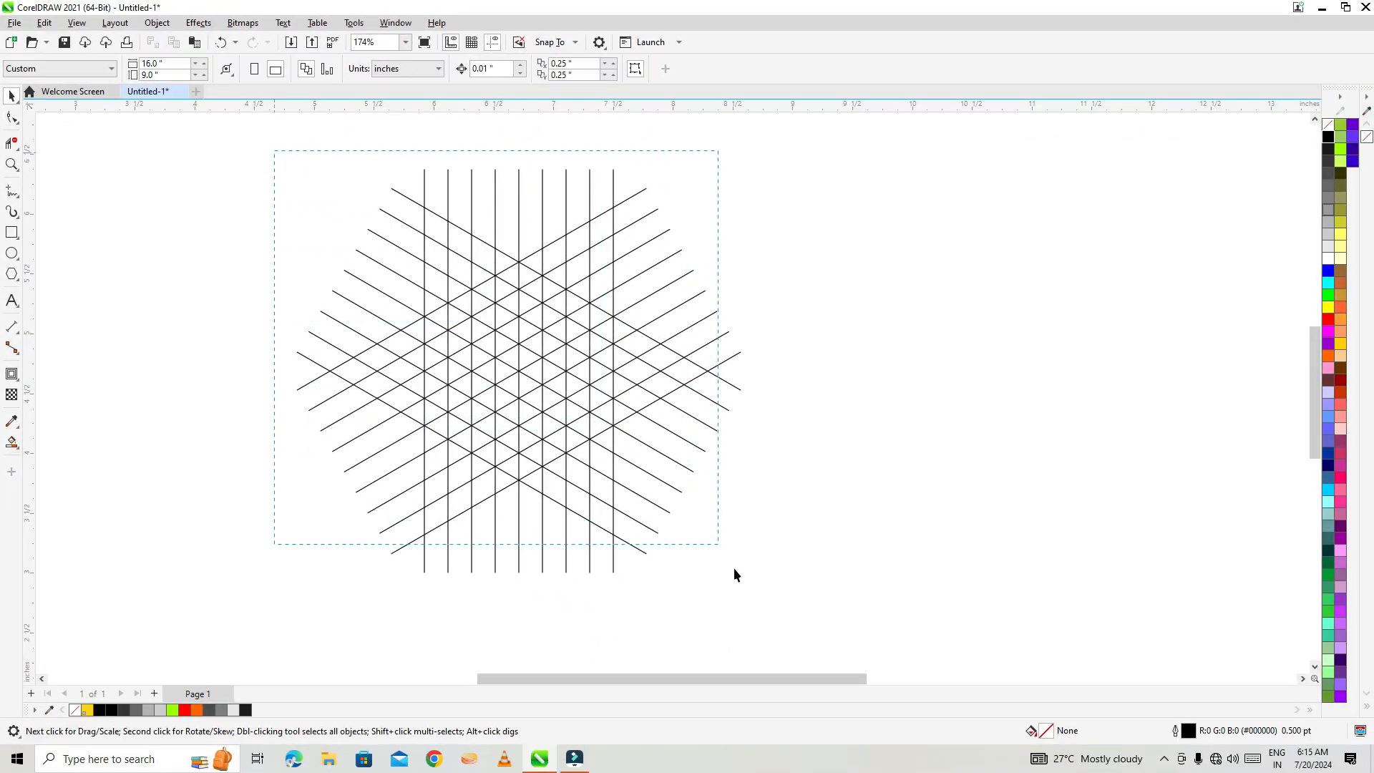
Step: Group all three sets of lines together and center the resulting isometric grid on the page
{"action": "key", "text": "ctrl+a"}
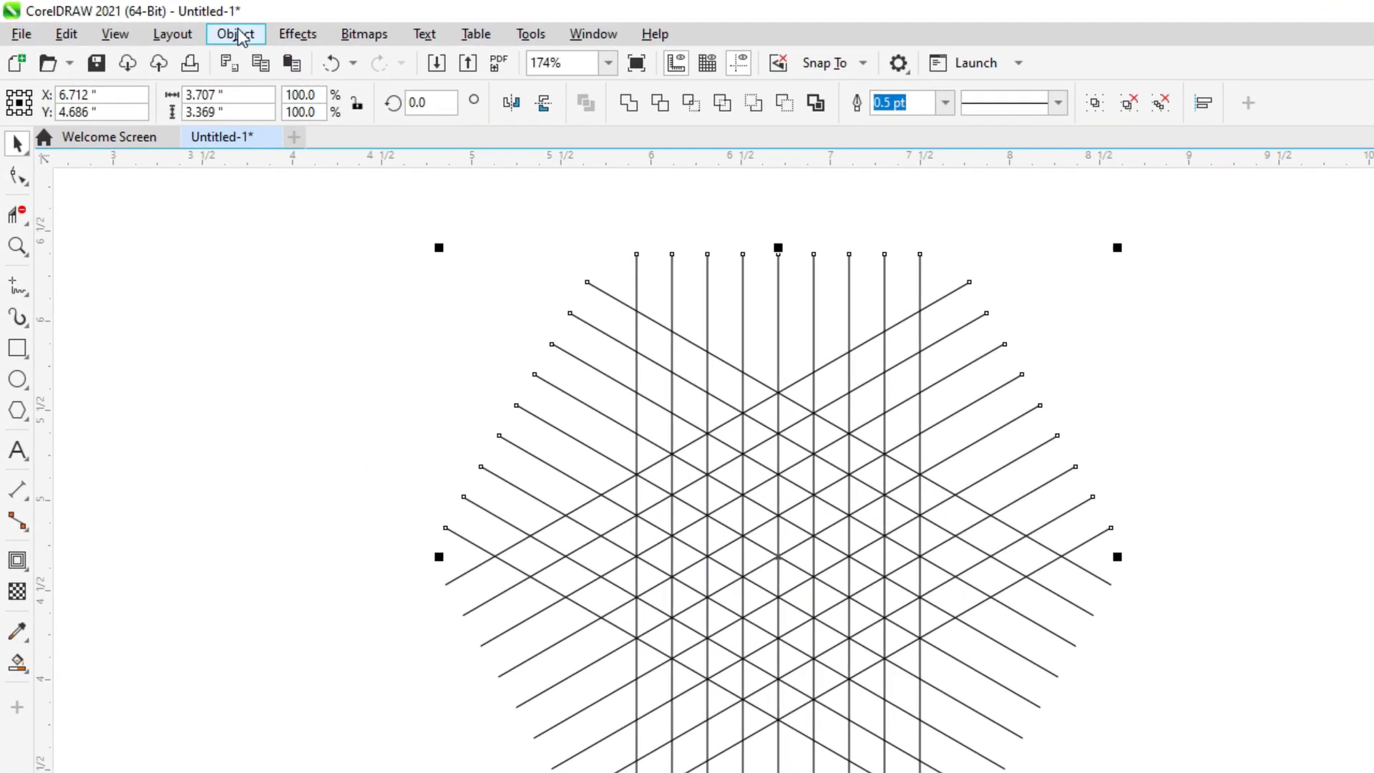
{"action": "left_click", "coordinate": [238, 34]}
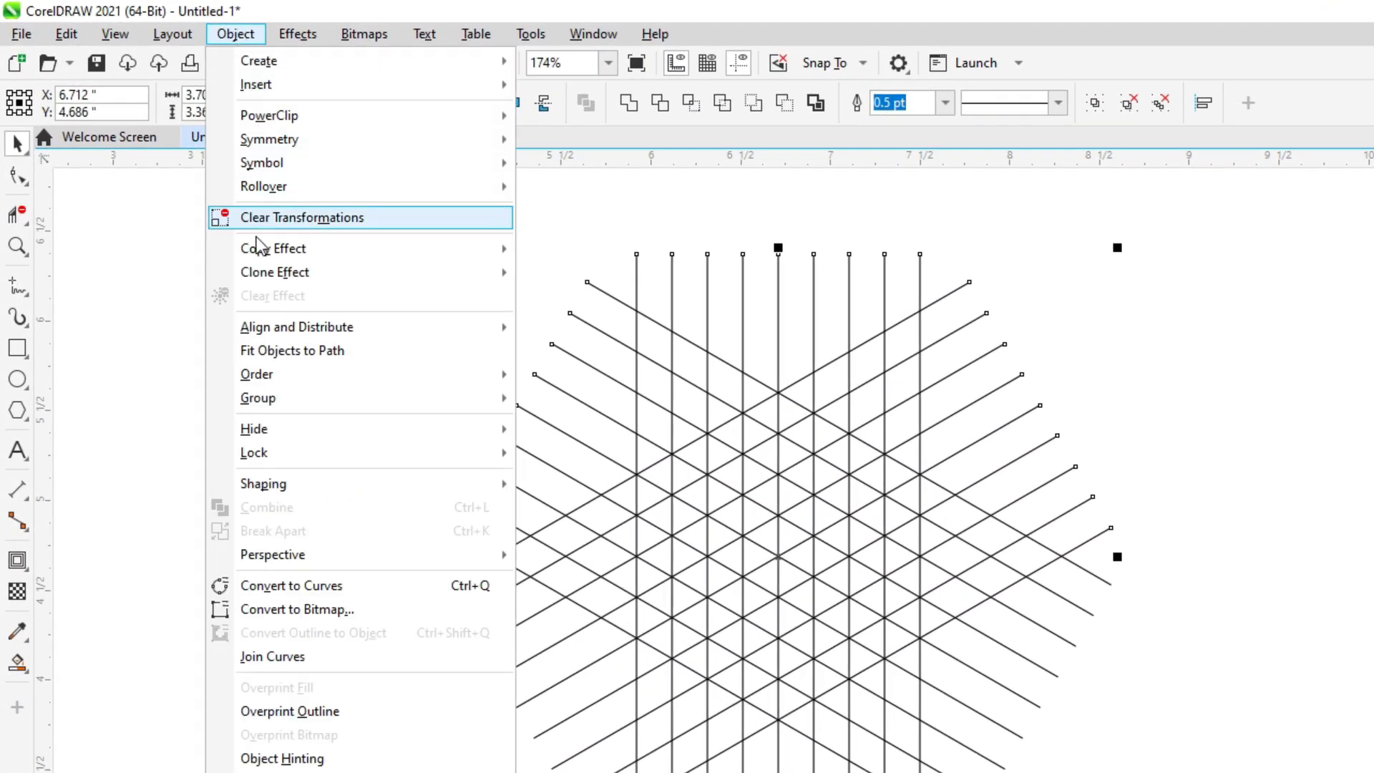
{"action": "mouse_move", "coordinate": [286, 406]}
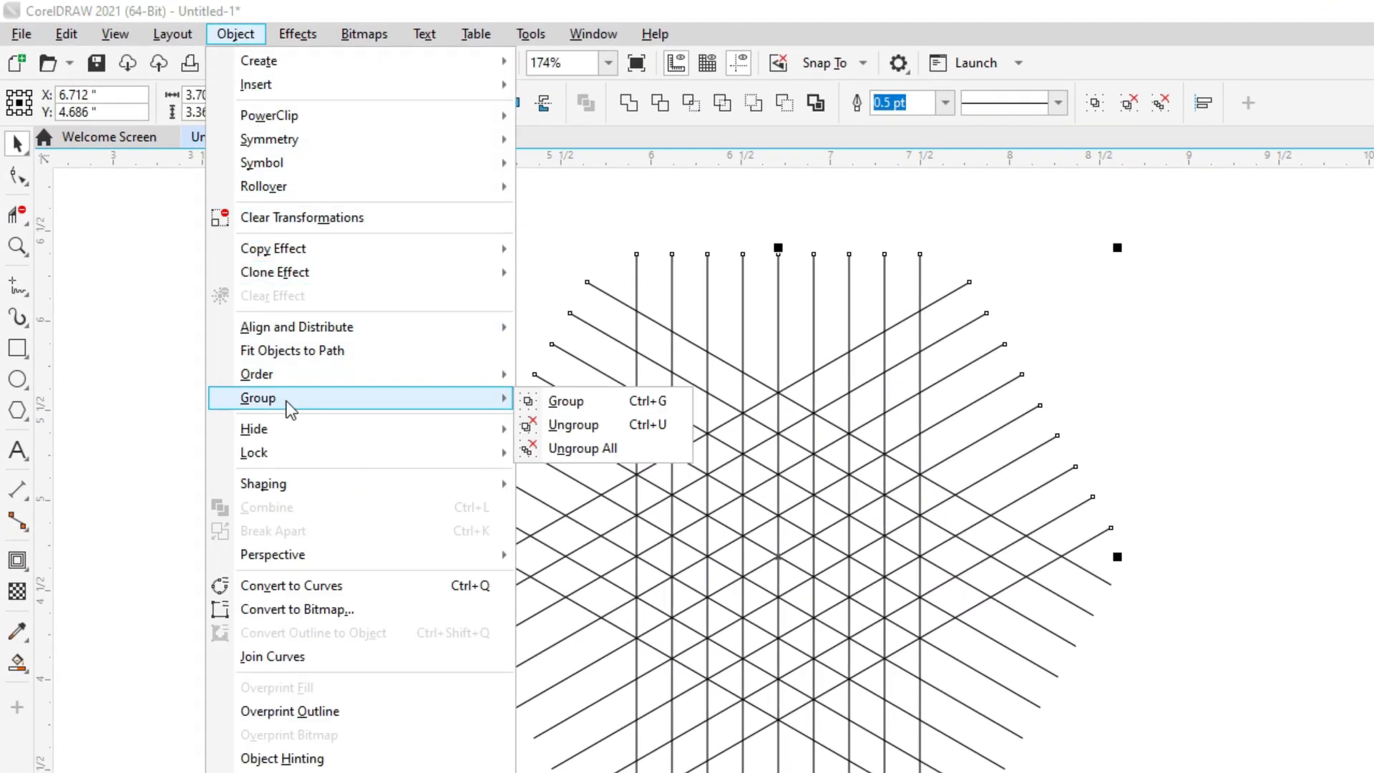
{"action": "left_click", "coordinate": [621, 403]}
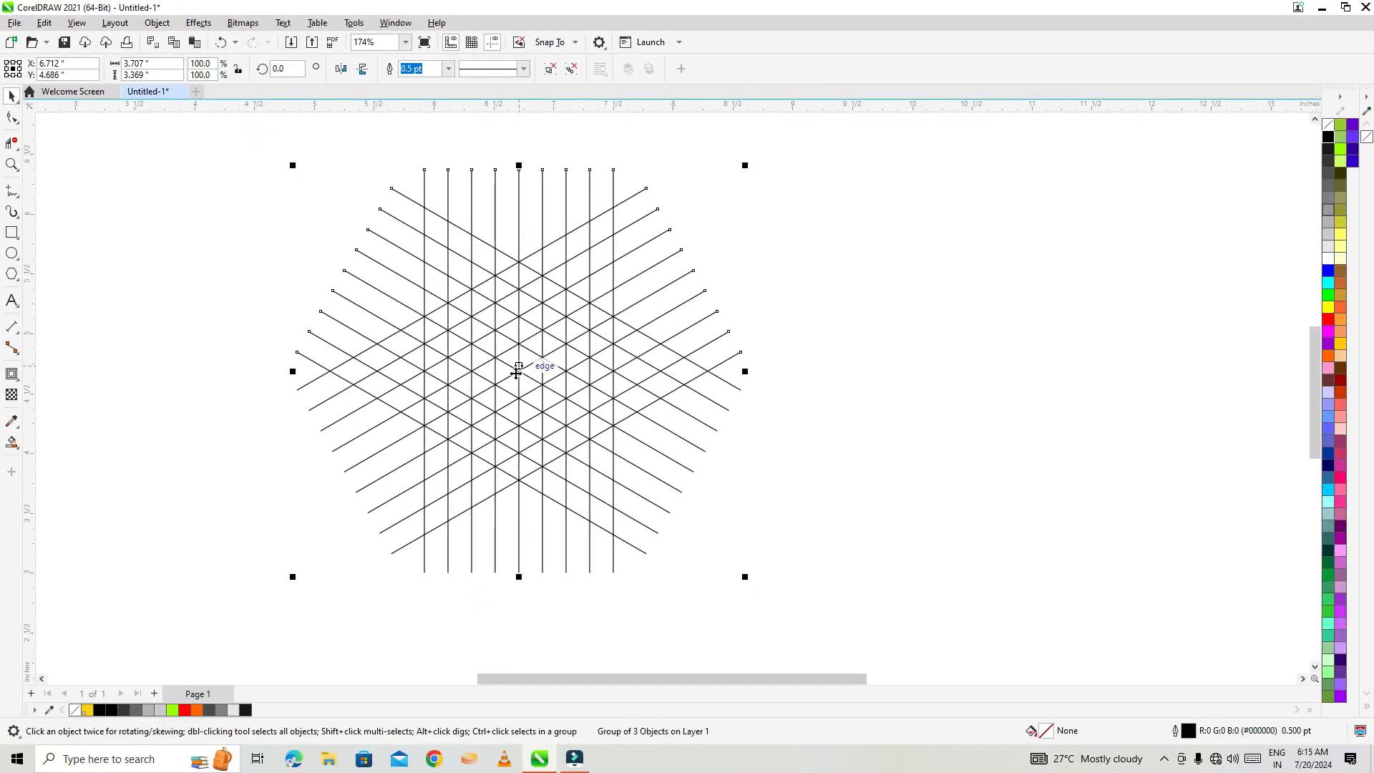
{"action": "key", "text": "p"}
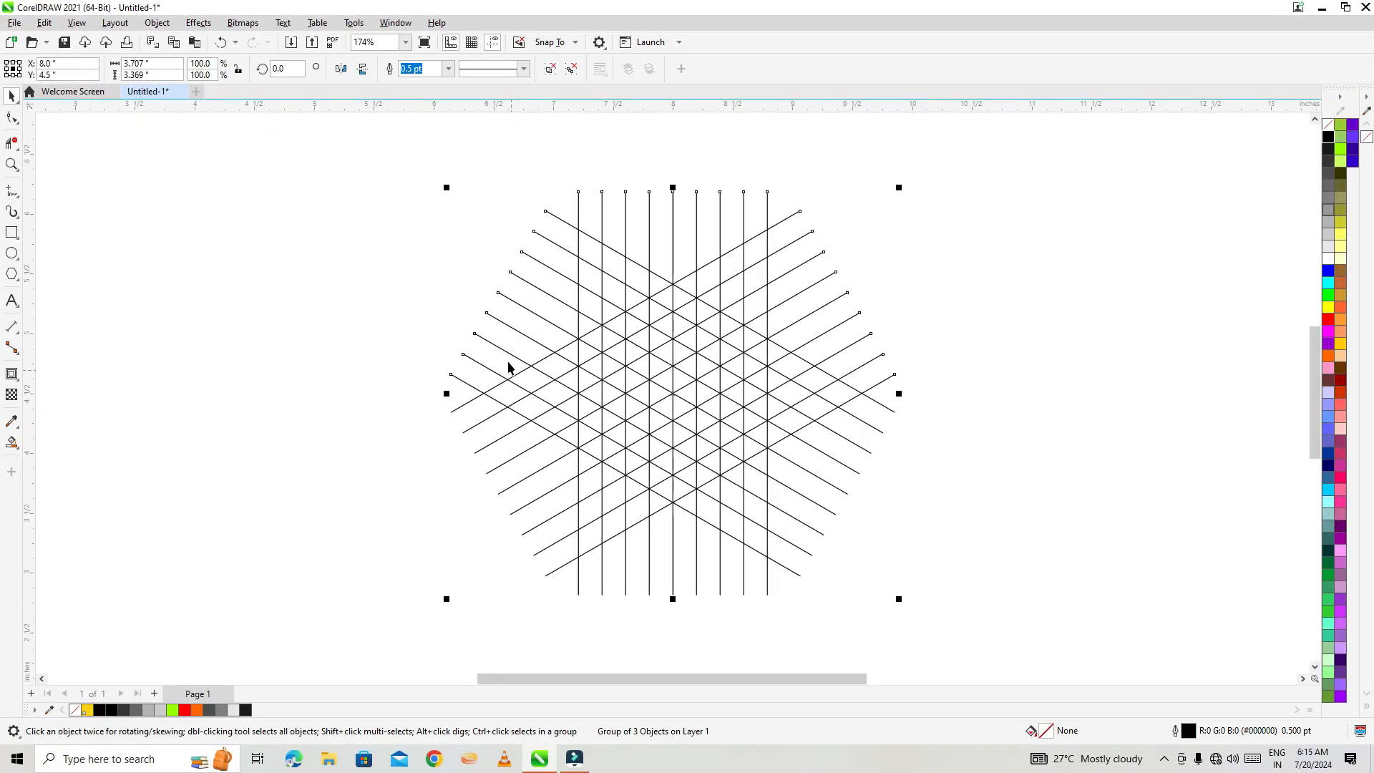
{"action": "left_click", "coordinate": [322, 299]}
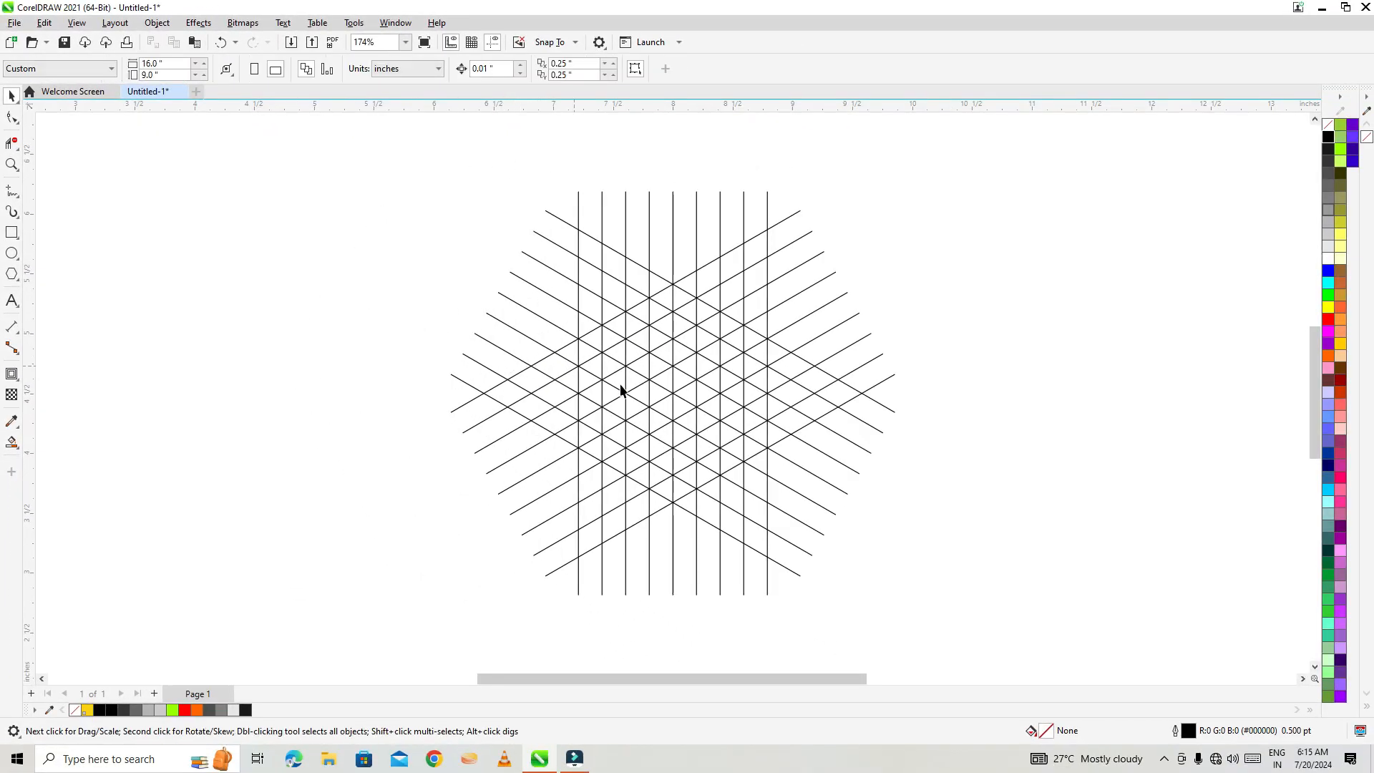
Step: Remove grid segments around the lower center with Virtual Segment Delete to open up an L-shaped side face and the adjoining top face
{"action": "scroll", "coordinate": [692, 413], "scroll_direction": "up", "scroll_amount": 2}
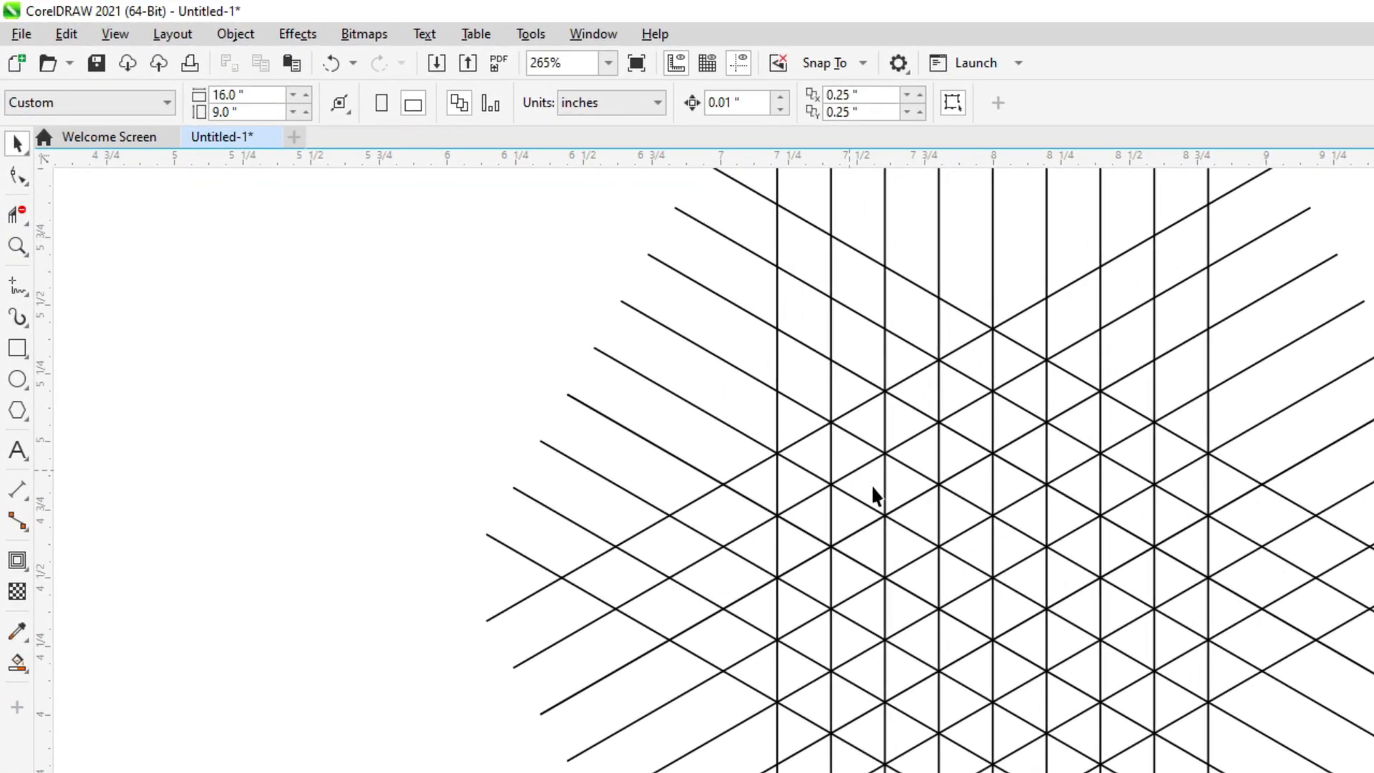
{"action": "left_click", "coordinate": [26, 222]}
{"action": "left_click", "coordinate": [143, 262]}
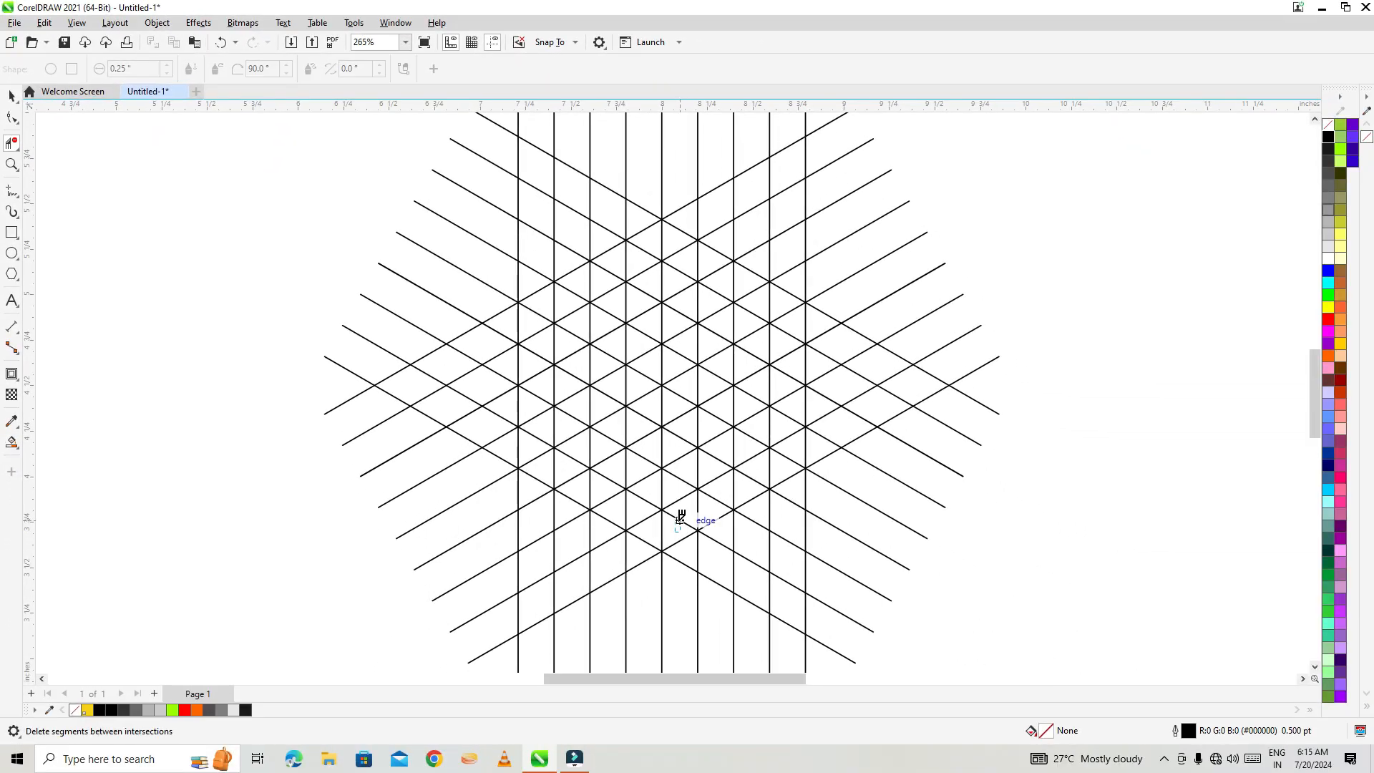
{"action": "left_click", "coordinate": [680, 519]}
{"action": "left_click", "coordinate": [698, 508]}
{"action": "left_click", "coordinate": [716, 496]}
{"action": "left_click", "coordinate": [756, 473]}
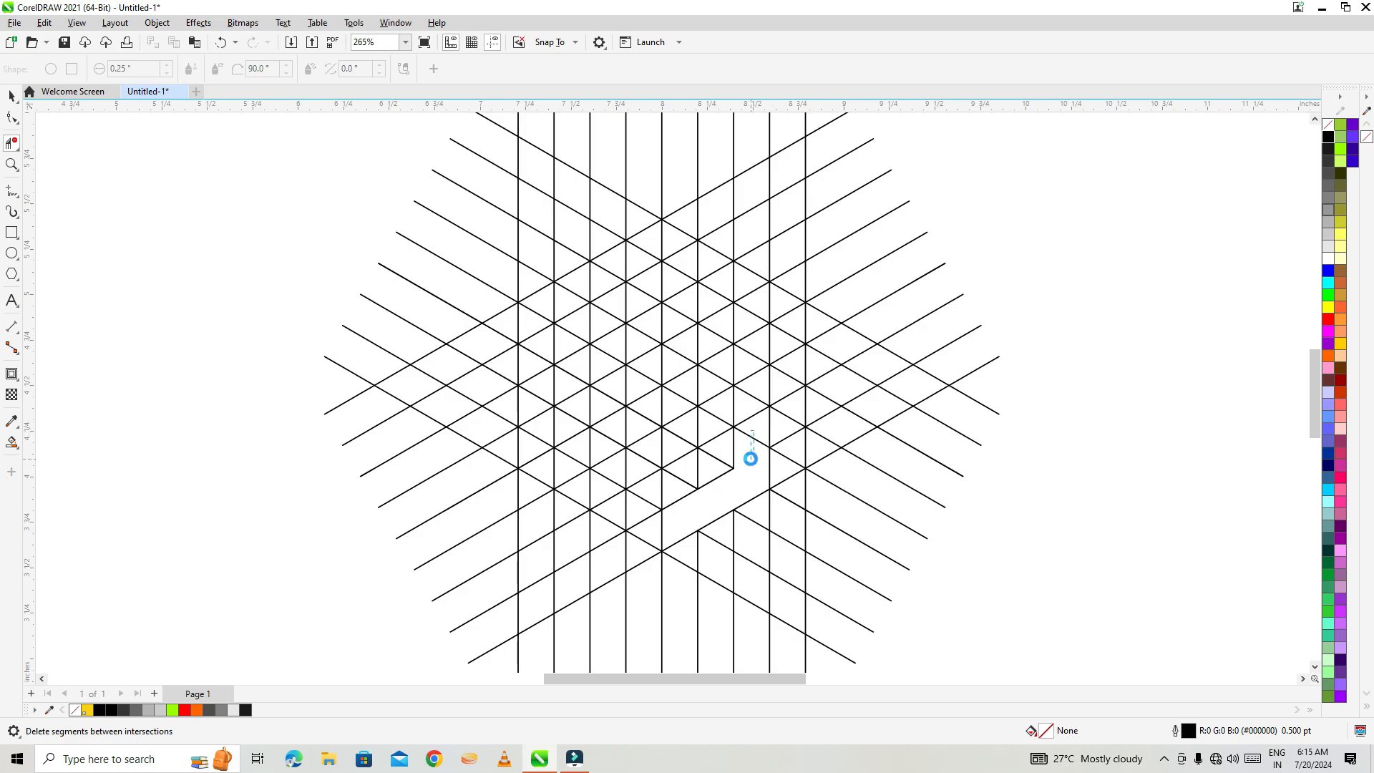
{"action": "left_click", "coordinate": [753, 438]}
{"action": "left_click_drag", "start_coordinate": [714, 457], "coordinate": [687, 477]}
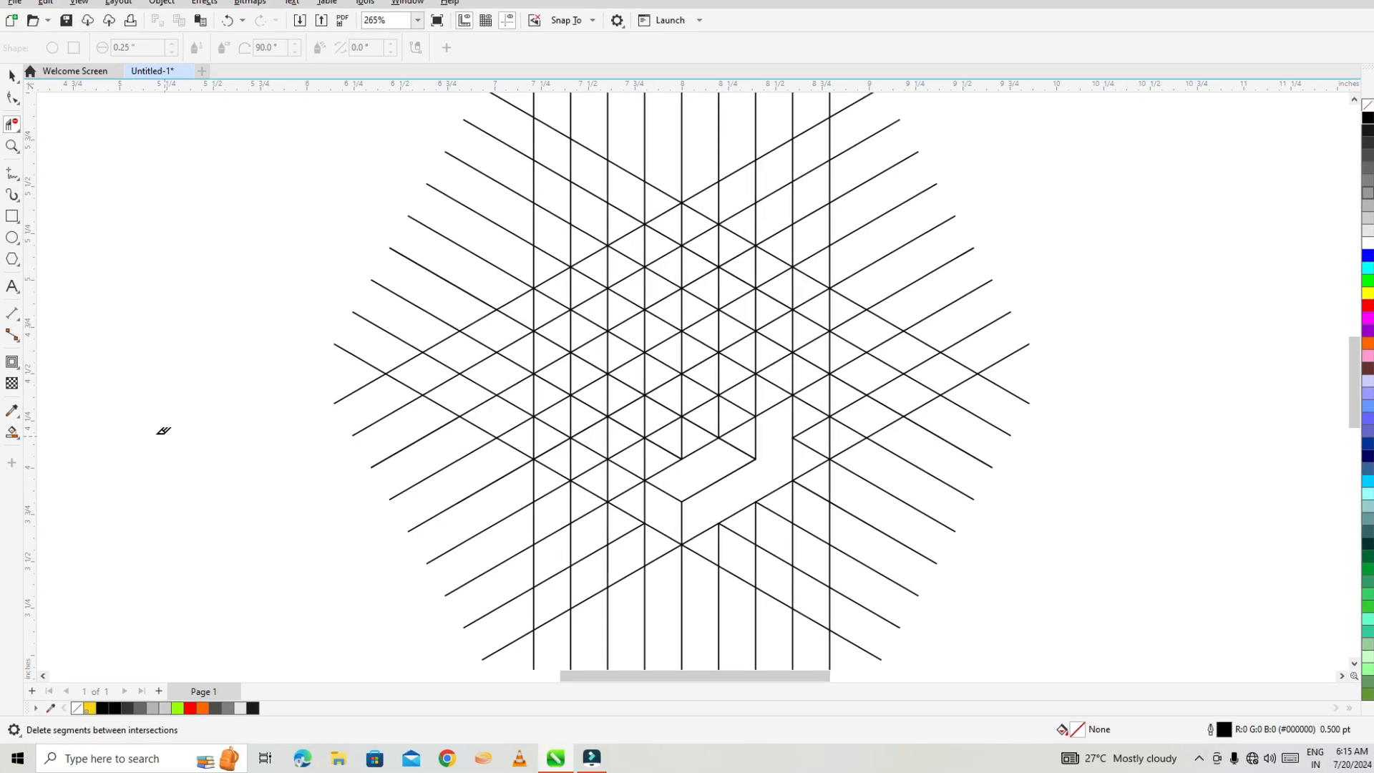
Step: Fill the end, top and L-shaped side faces with yellow using Smart Fill, with a 0.5 pt black outline
{"action": "left_click", "coordinate": [11, 442]}
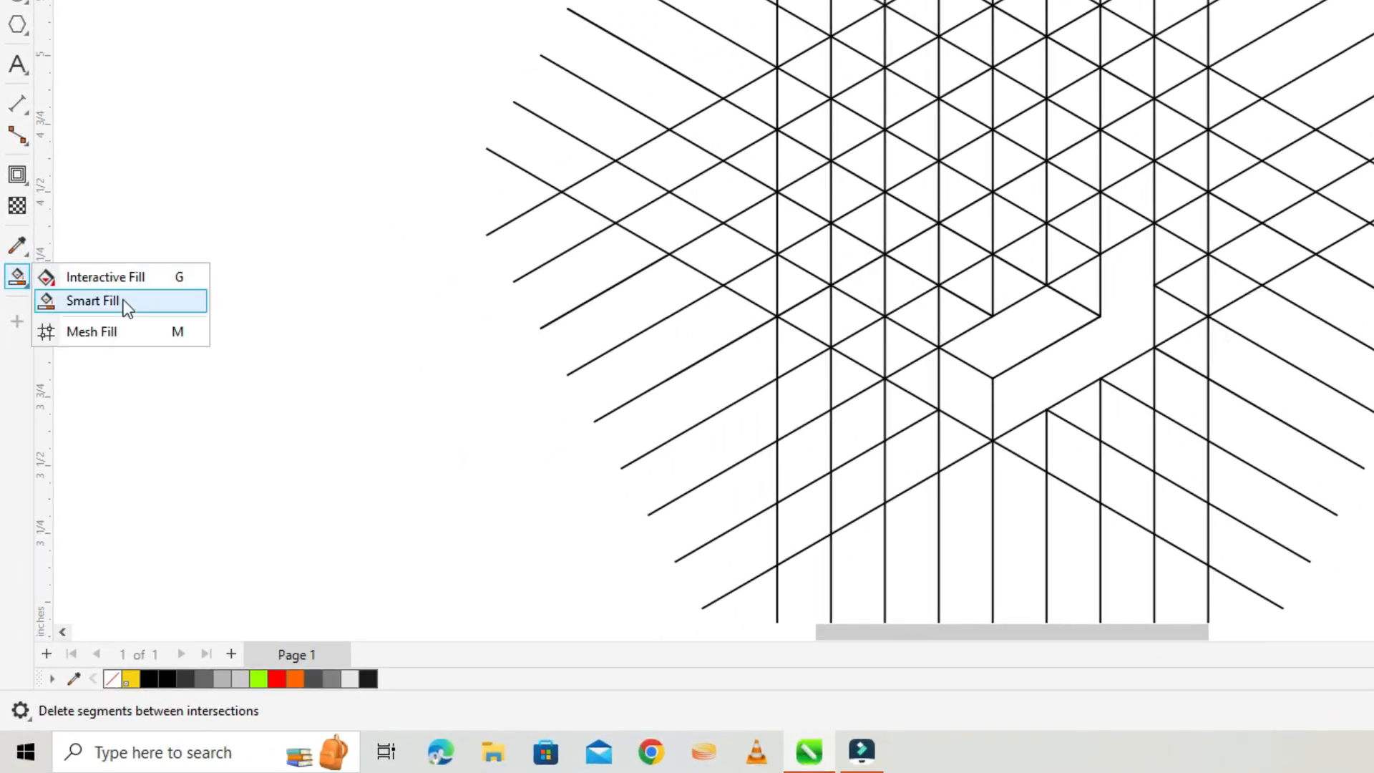
{"action": "left_click", "coordinate": [123, 301]}
{"action": "left_click", "coordinate": [965, 386]}
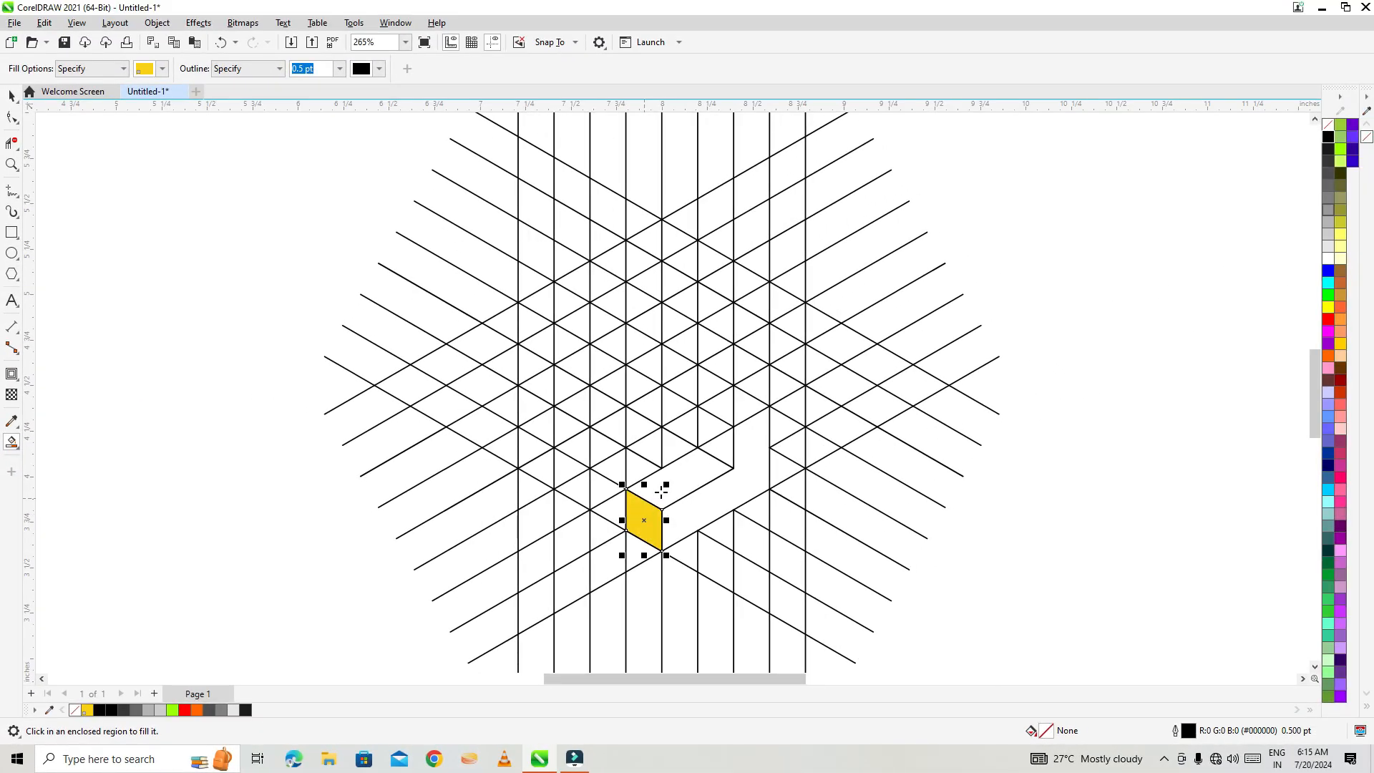
{"action": "left_click", "coordinate": [662, 490]}
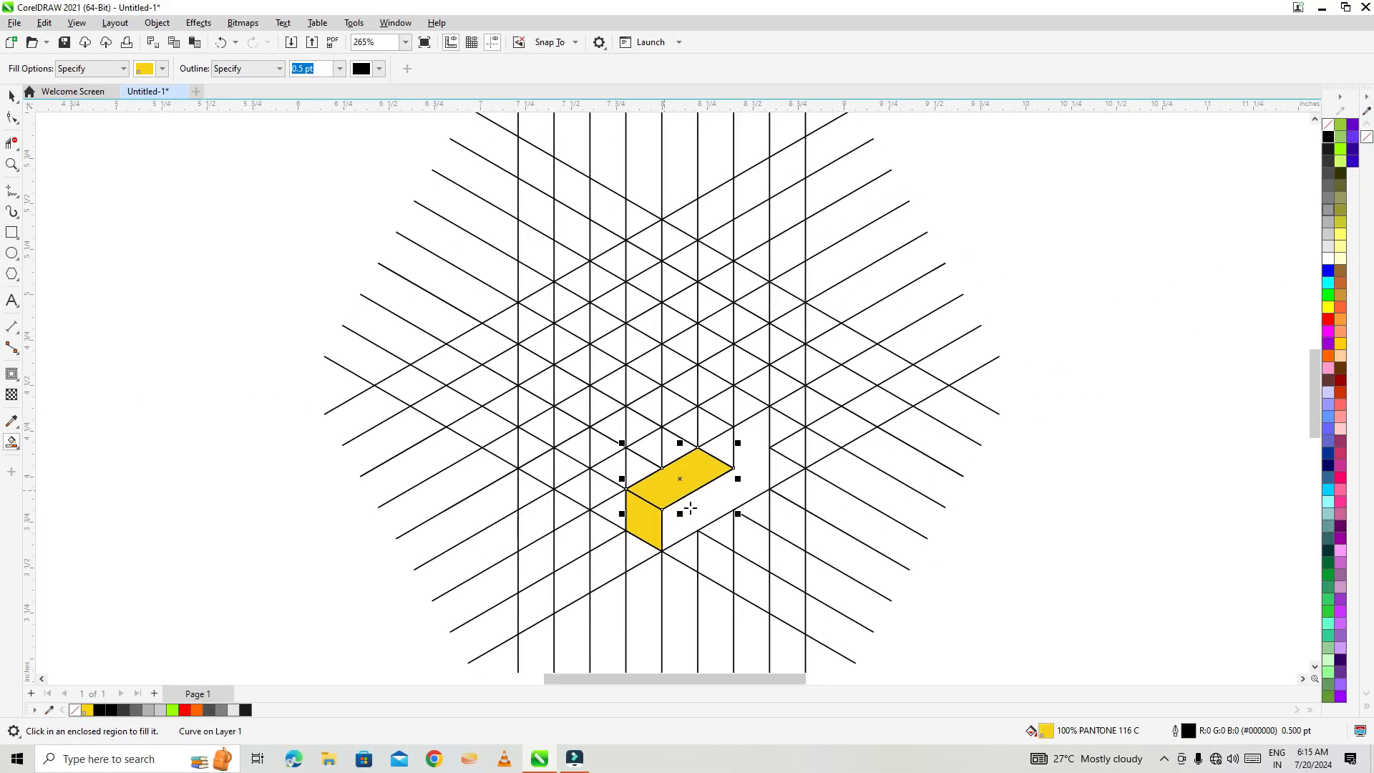
{"action": "left_click", "coordinate": [684, 503]}
{"action": "left_click", "coordinate": [12, 96]}
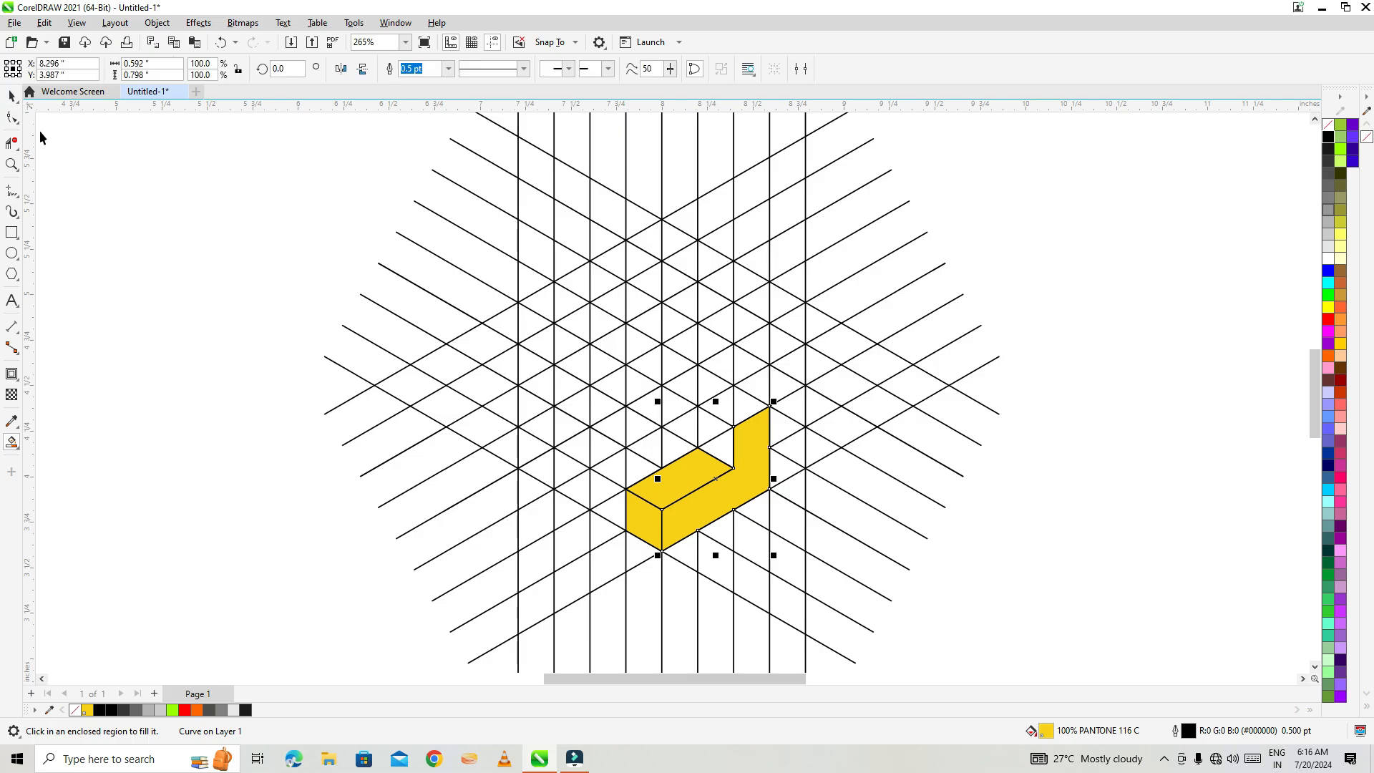
{"action": "left_click", "coordinate": [174, 280]}
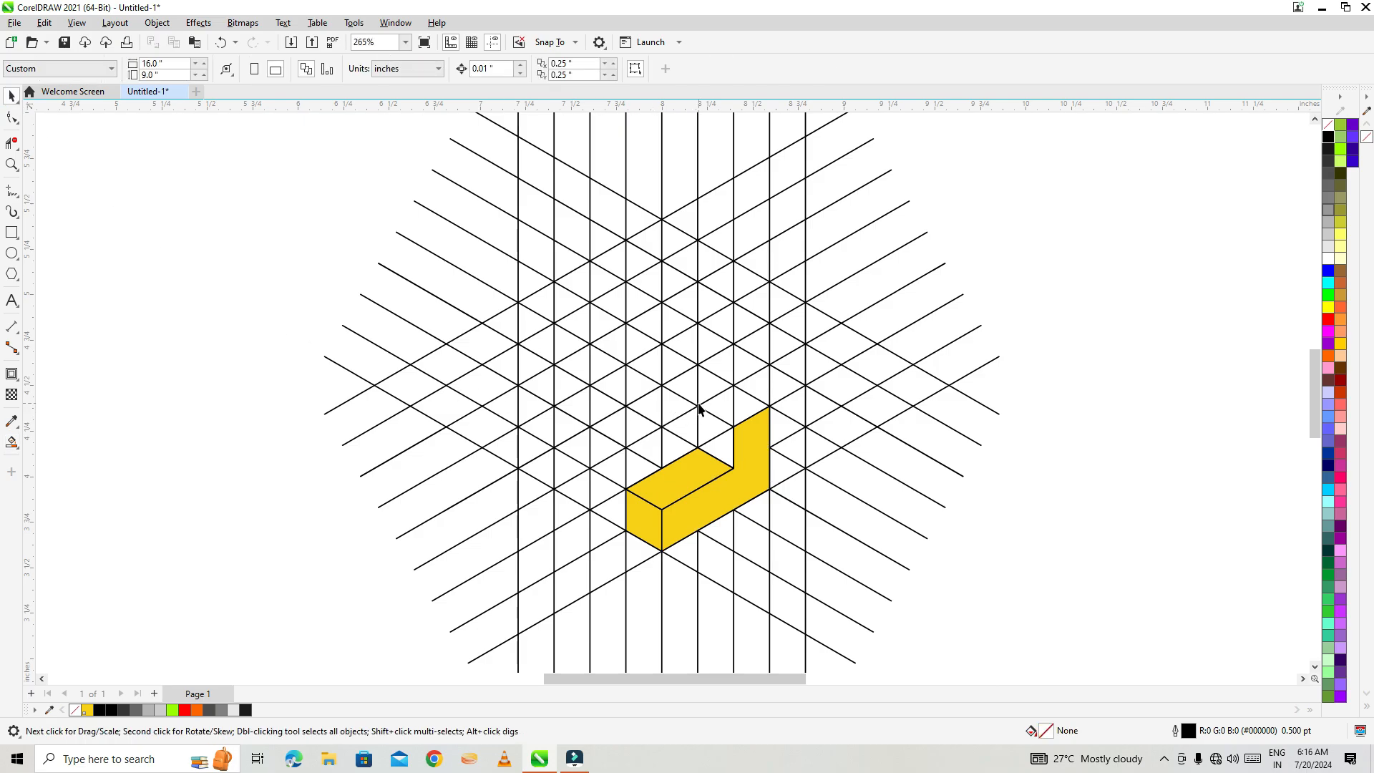
Step: Delete the isometric line grid and move the three yellow faces together to about X 7.605 in, Y 4.644 in
{"action": "left_click_drag", "start_coordinate": [700, 409], "coordinate": [533, 401]}
{"action": "right_click", "coordinate": [533, 401]}
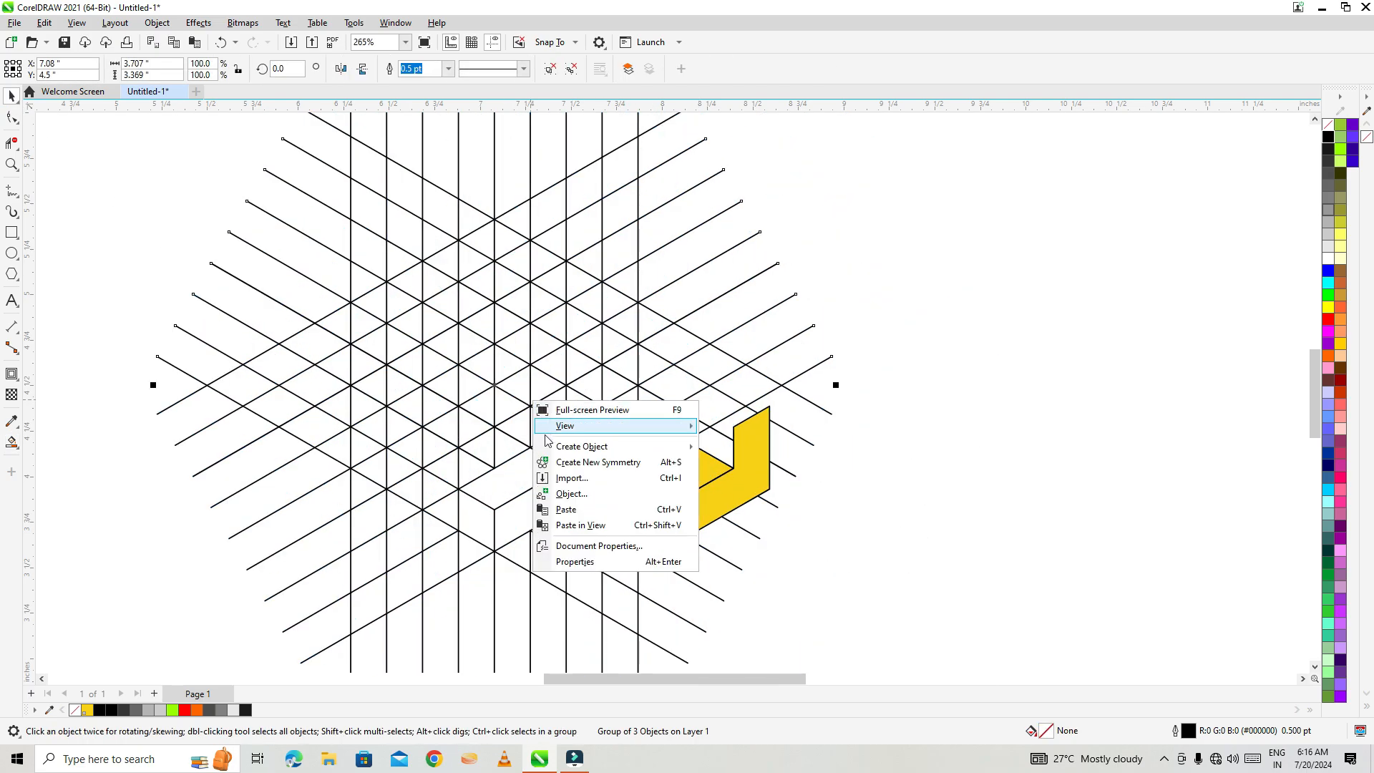
{"action": "left_click", "coordinate": [496, 351]}
{"action": "right_click", "coordinate": [498, 346]}
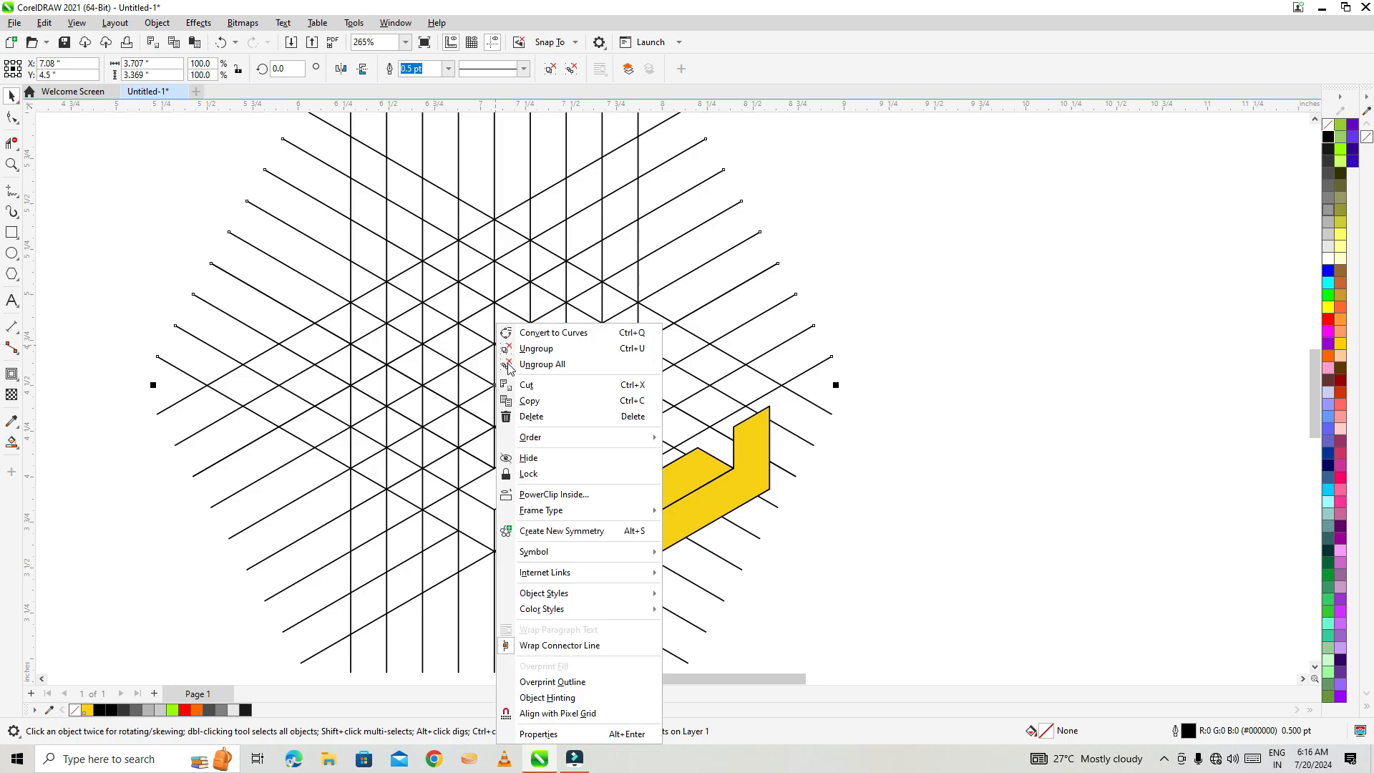
{"action": "left_click", "coordinate": [596, 418]}
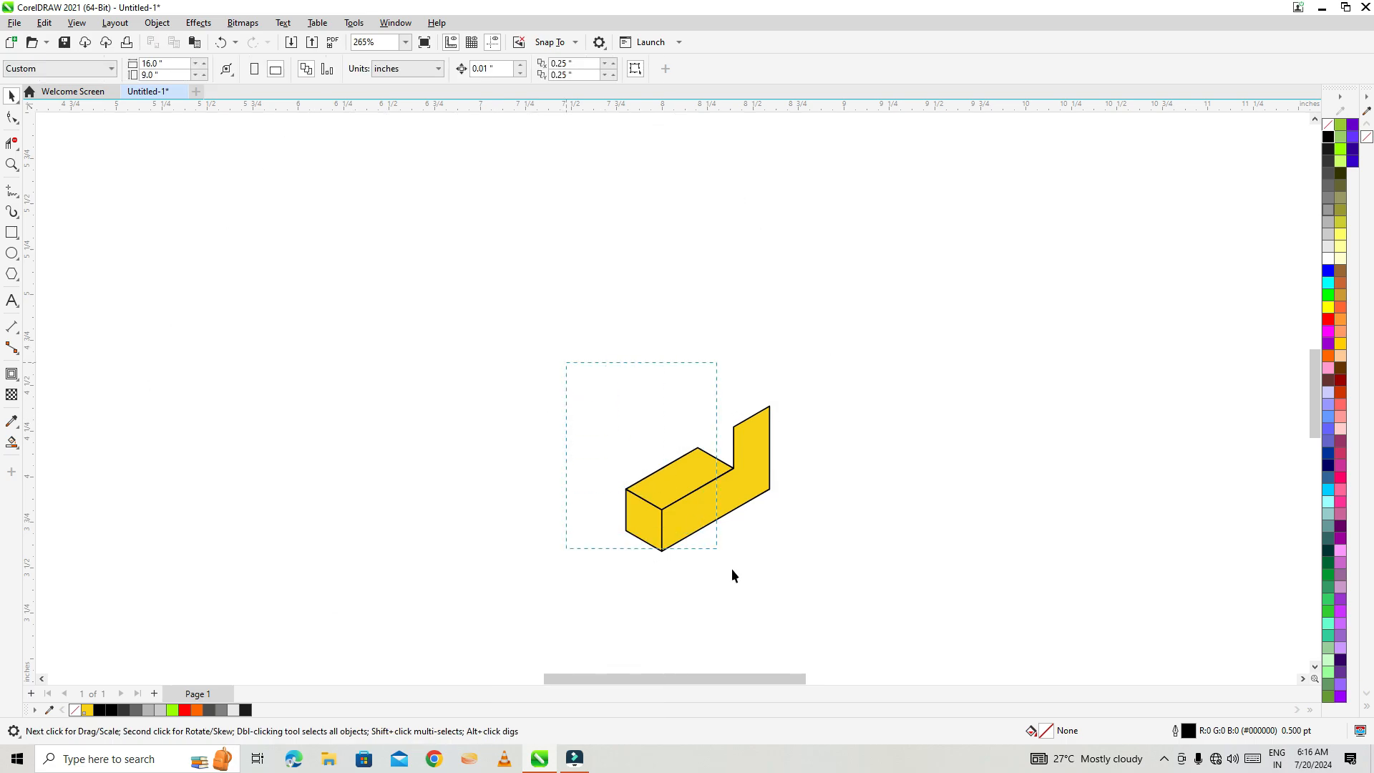
{"action": "left_click_drag", "start_coordinate": [678, 499], "coordinate": [570, 380]}
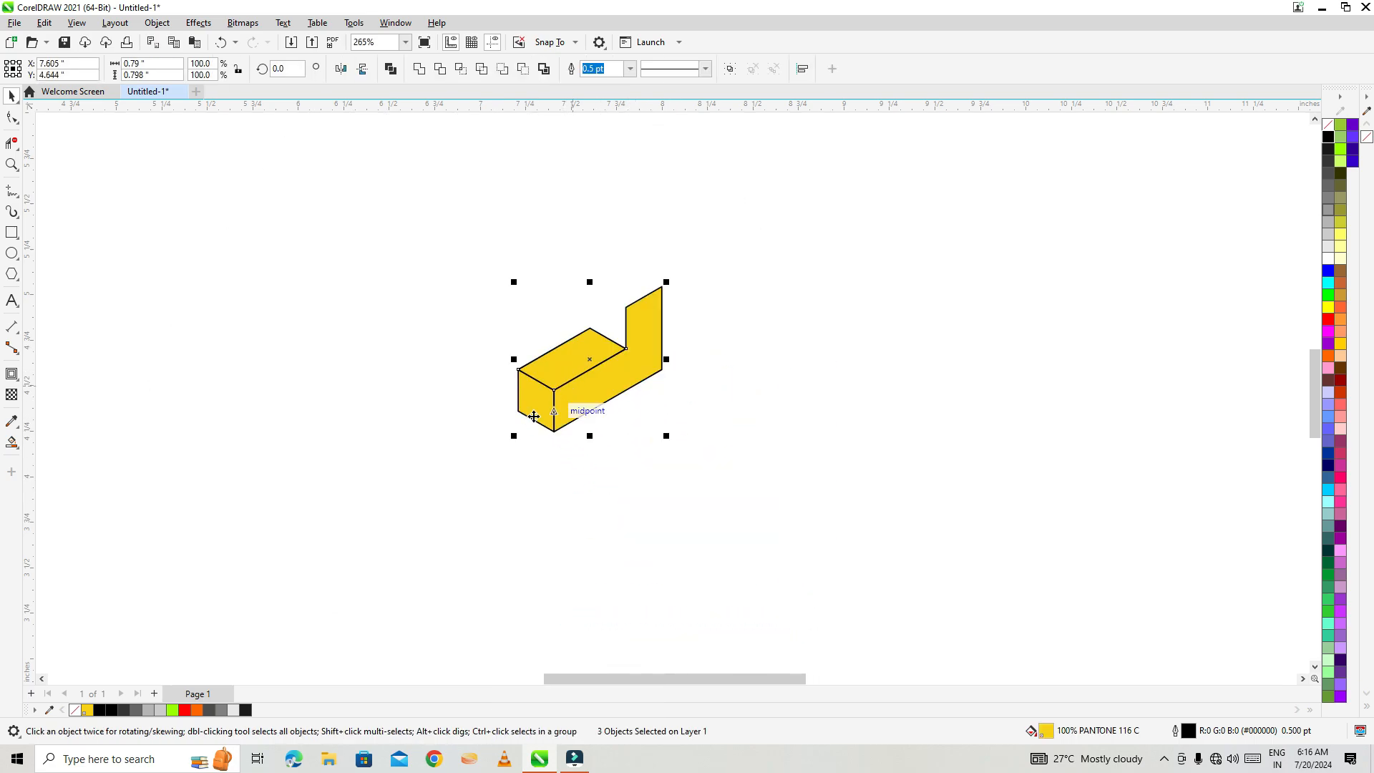
Step: Enlarge the three yellow faces together to about 1.552 in wide by 1.568 in high, placed at about X 7.311 in, Y 4.074 in
{"action": "left_click_drag", "start_coordinate": [518, 441], "coordinate": [380, 581]}
{"action": "left_click_drag", "start_coordinate": [524, 430], "coordinate": [540, 464]}
{"action": "left_click", "coordinate": [388, 367]}
Step: Add a single-step inward contour with an offset of about 0.093 in to the small end face
{"action": "left_click_drag", "start_coordinate": [413, 538], "coordinate": [378, 530]}
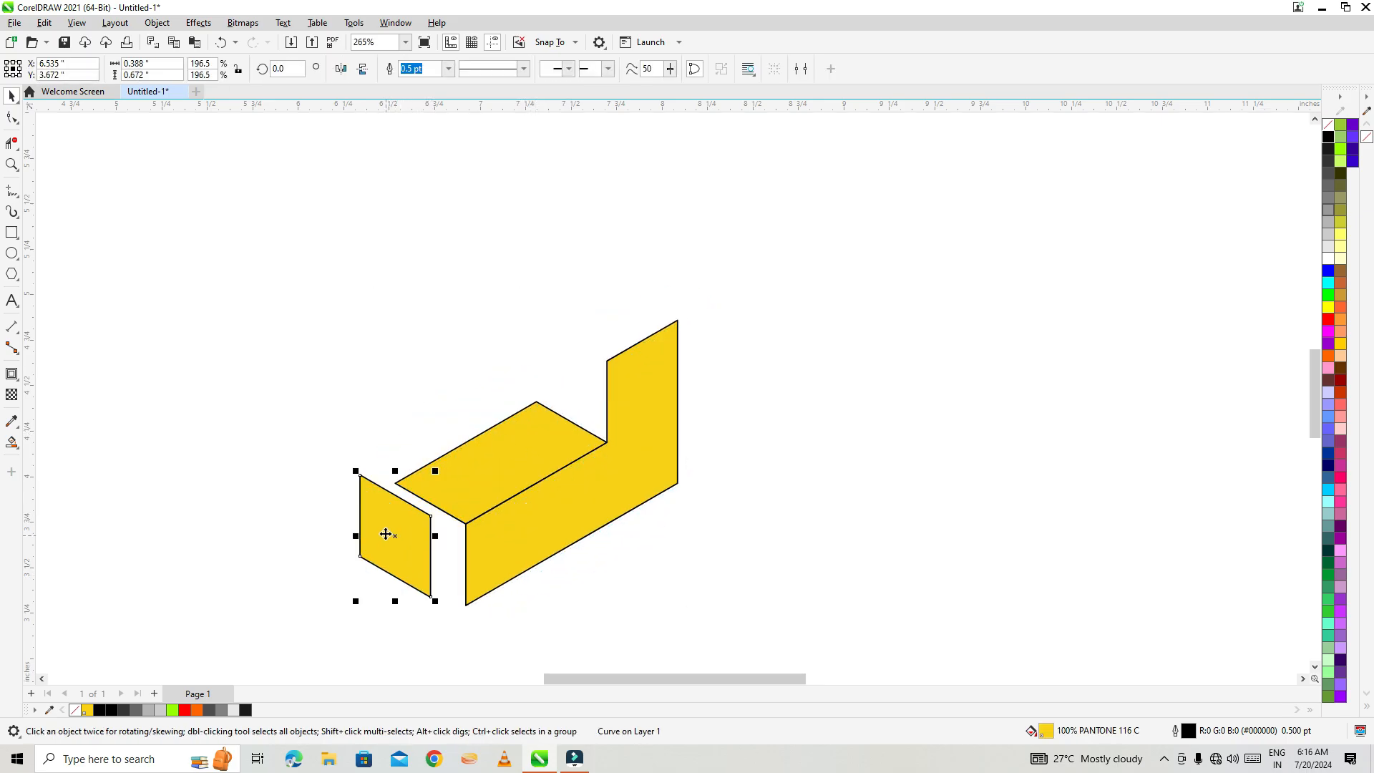
{"action": "key", "text": "ctrl+z"}
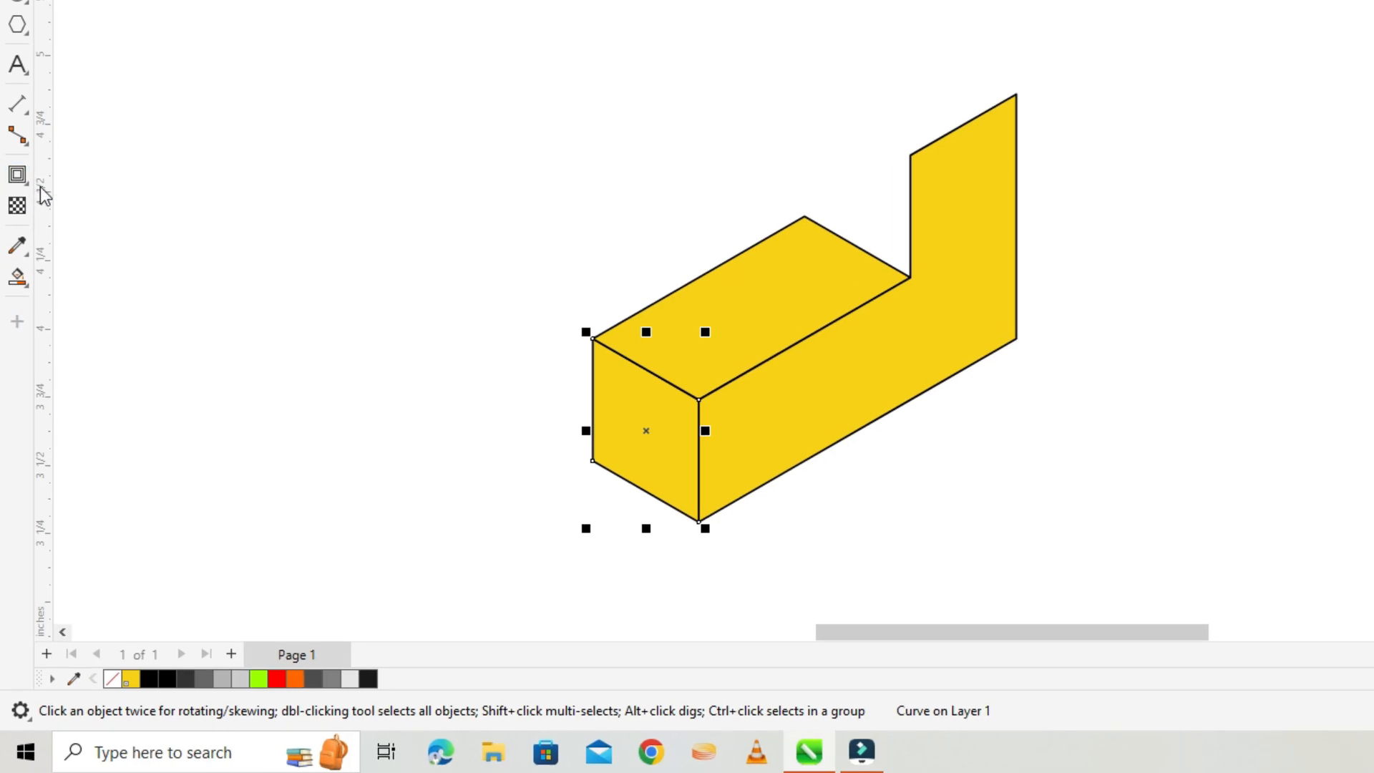
{"action": "left_click", "coordinate": [28, 188]}
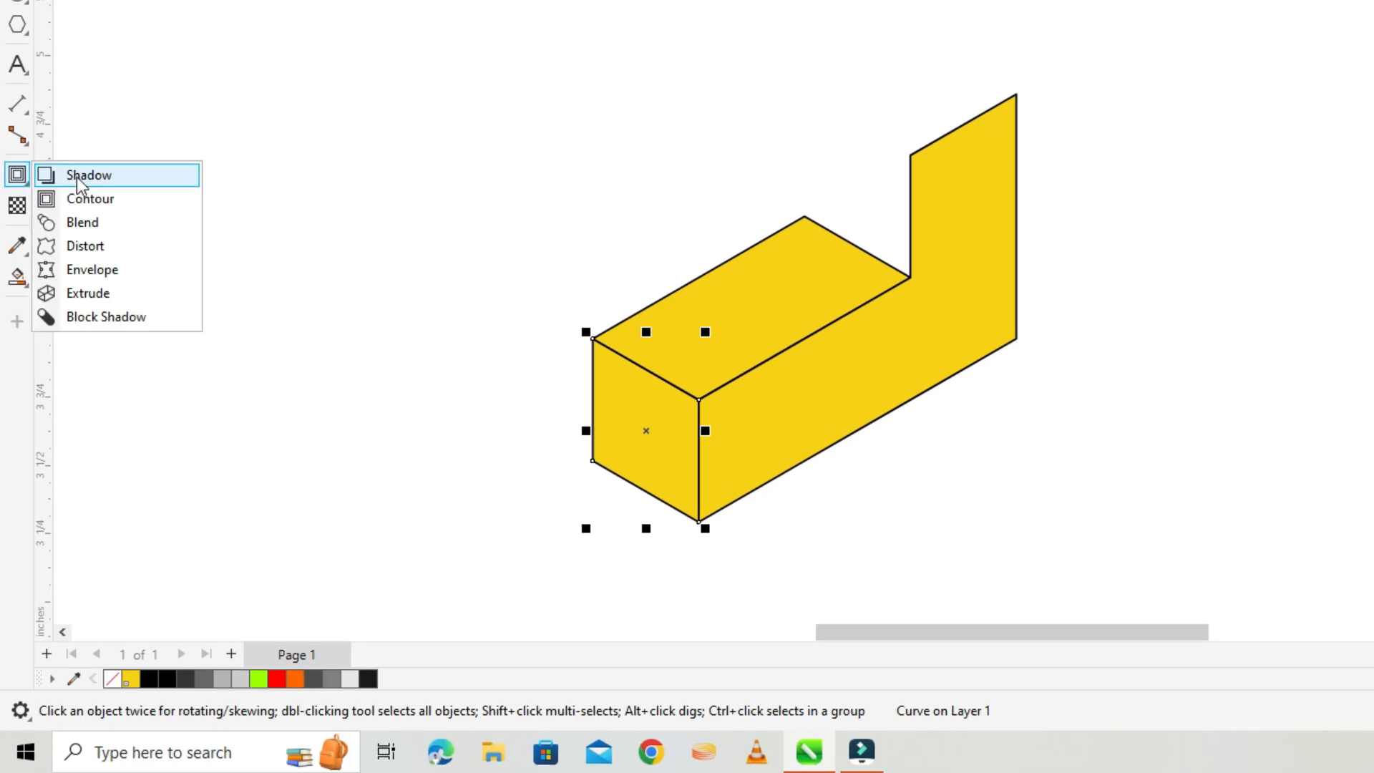
{"action": "left_click", "coordinate": [122, 195]}
{"action": "mouse_move", "coordinate": [554, 440]}
{"action": "left_mouse_down"}
{"action": "mouse_move", "coordinate": [565, 454]}
{"action": "mouse_move", "coordinate": [531, 431]}
{"action": "left_mouse_up"}
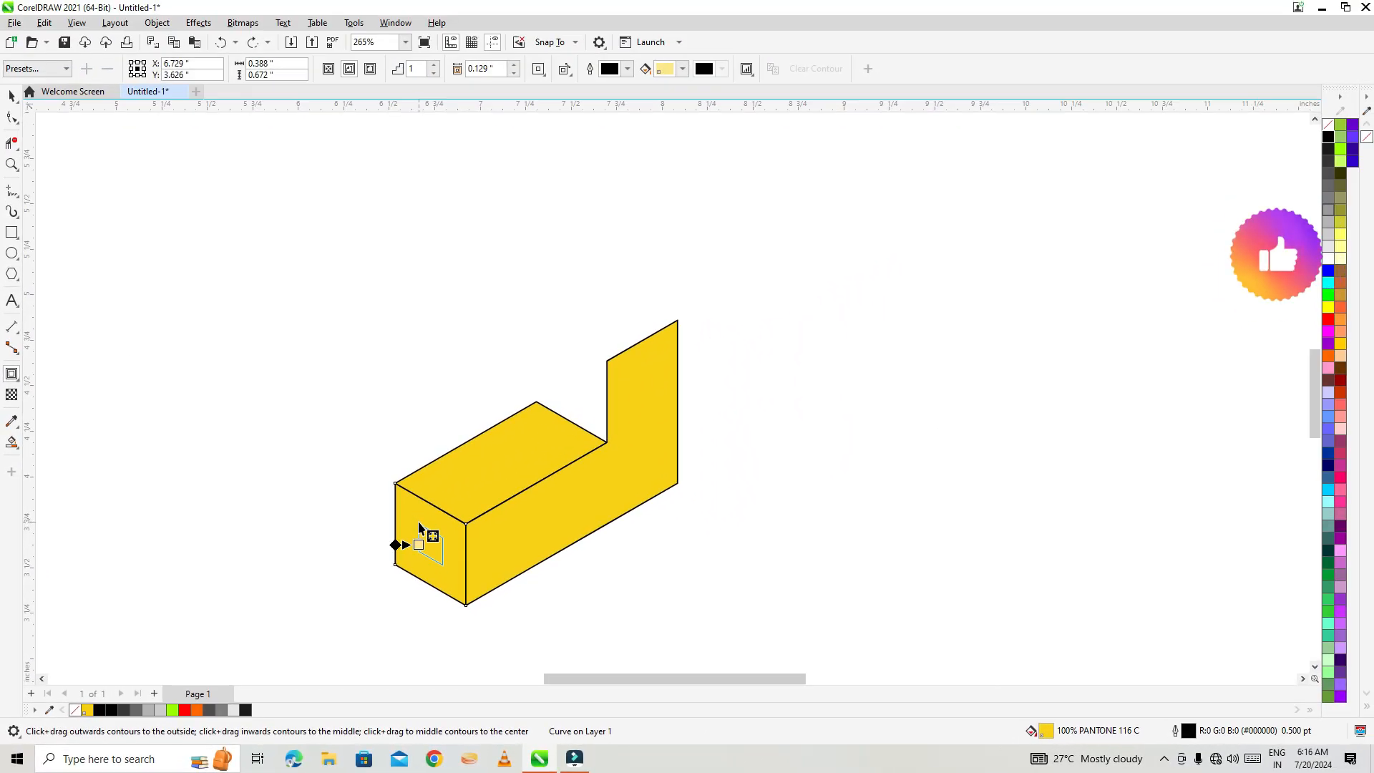
{"action": "left_click_drag", "start_coordinate": [402, 513], "coordinate": [413, 526]}
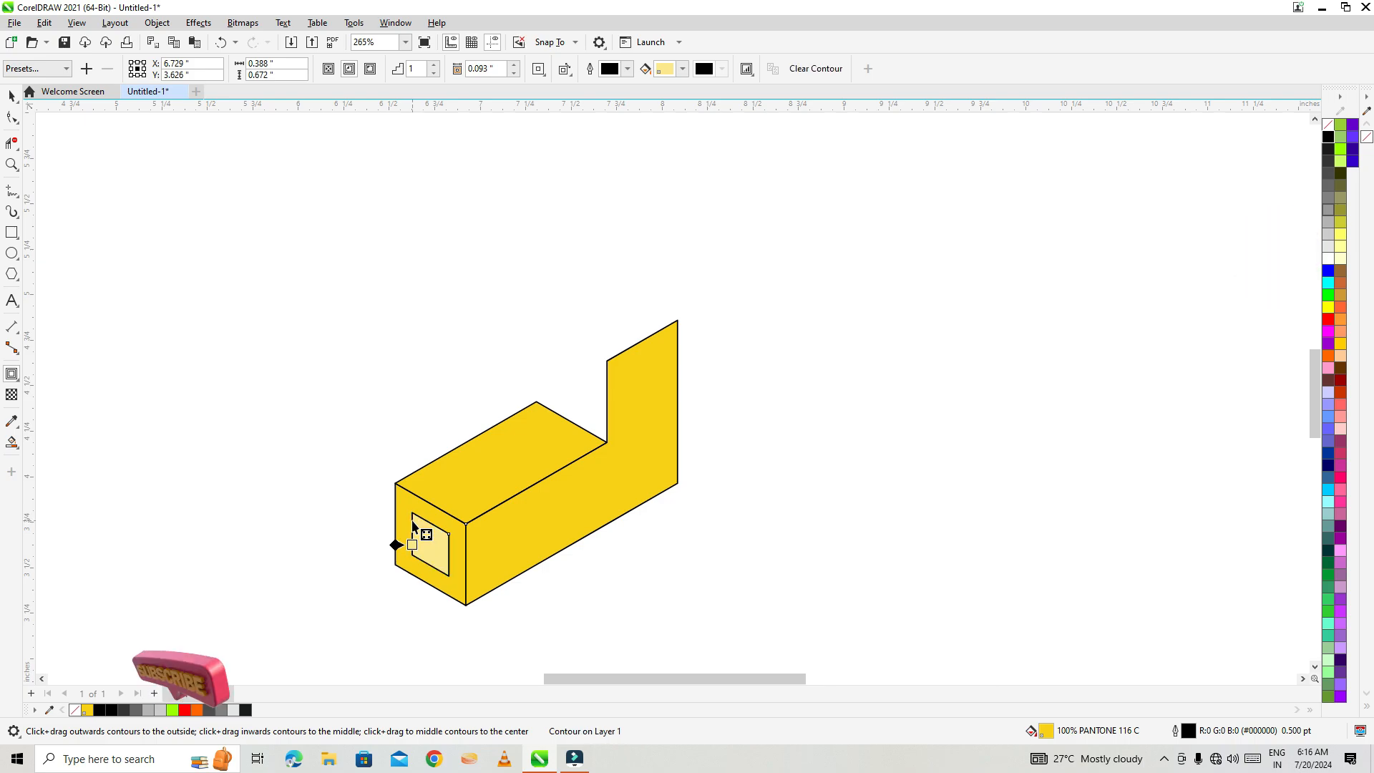
{"action": "left_click", "coordinate": [1328, 137]}
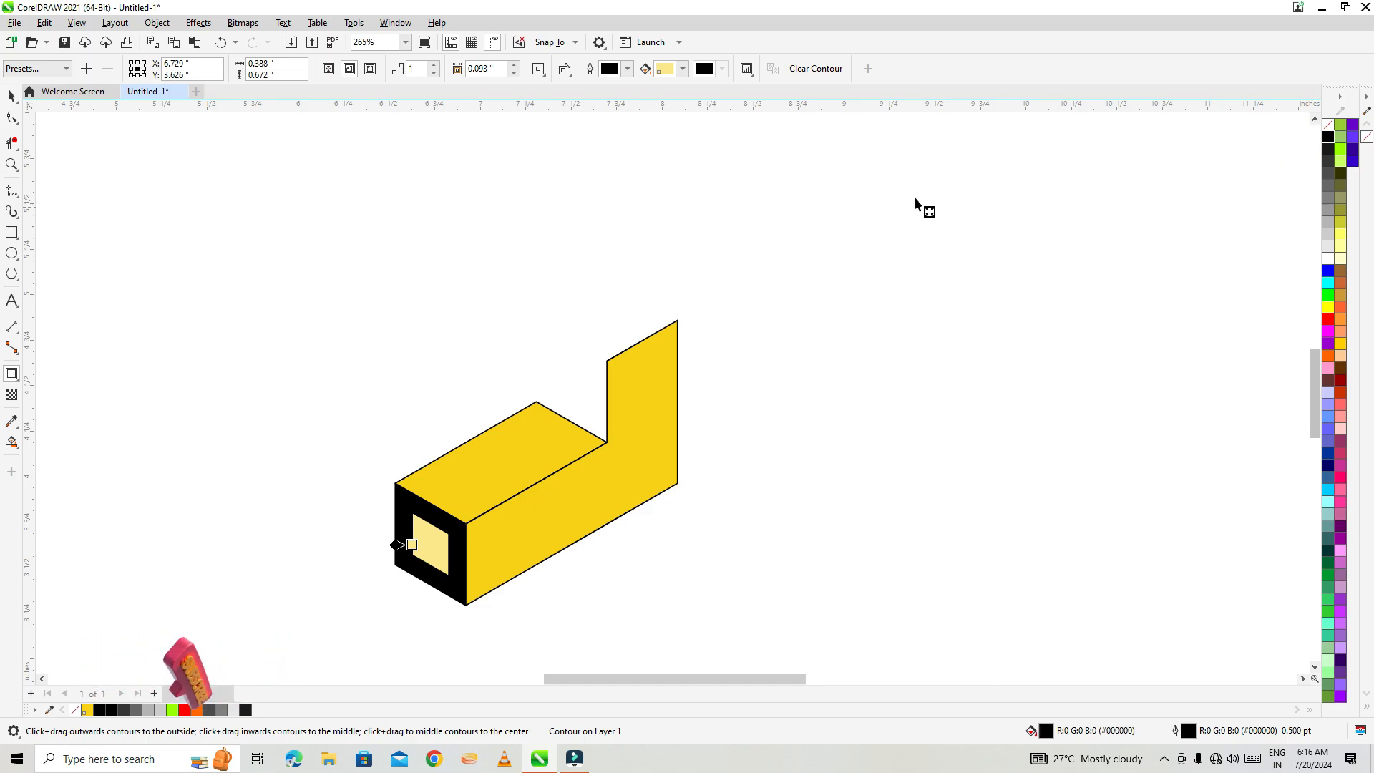
{"action": "key", "text": "ctrl+z"}
{"action": "left_click", "coordinate": [11, 96]}
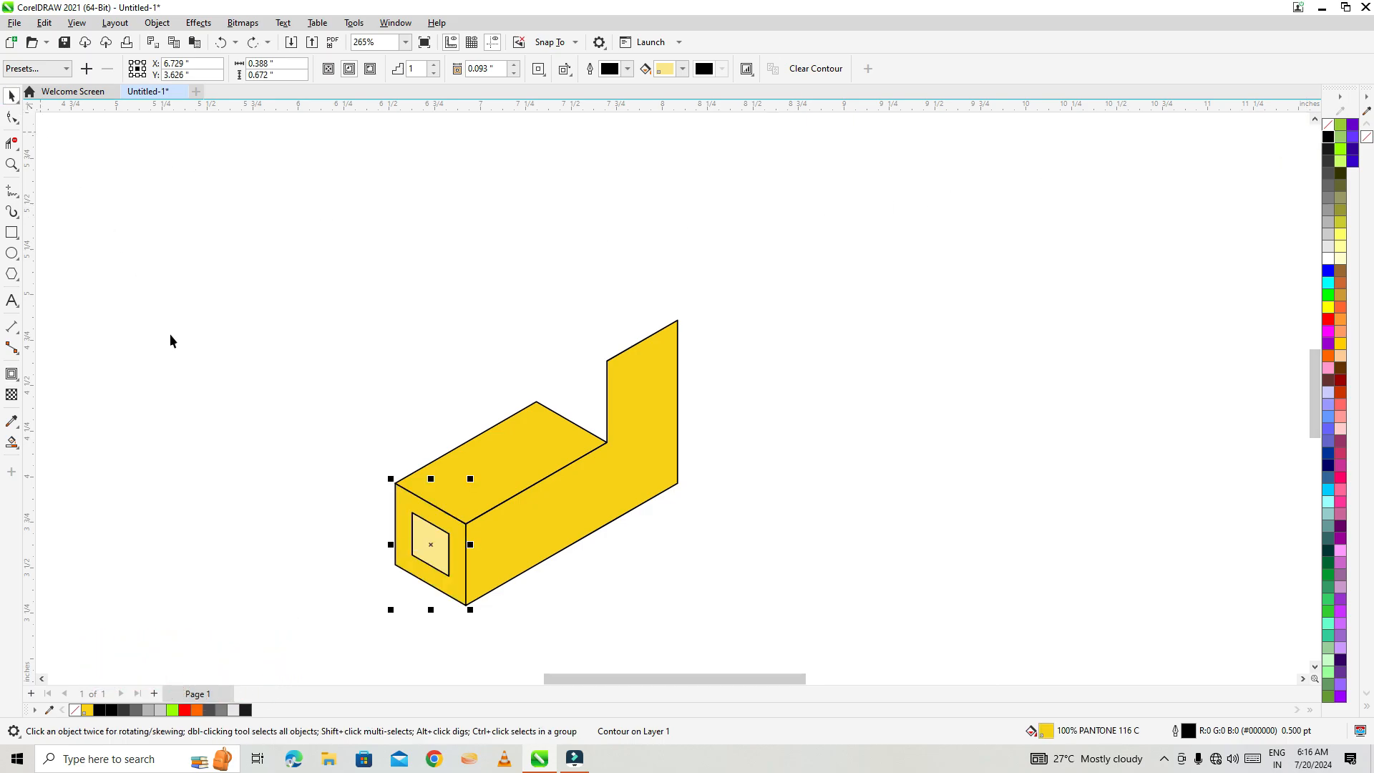
{"action": "left_click_drag", "start_coordinate": [415, 512], "coordinate": [305, 483]}
{"action": "key", "text": "ctrl+z"}
Step: Break the end face's contour apart so the inner panel becomes a separate object
{"action": "left_click", "coordinate": [157, 23]}
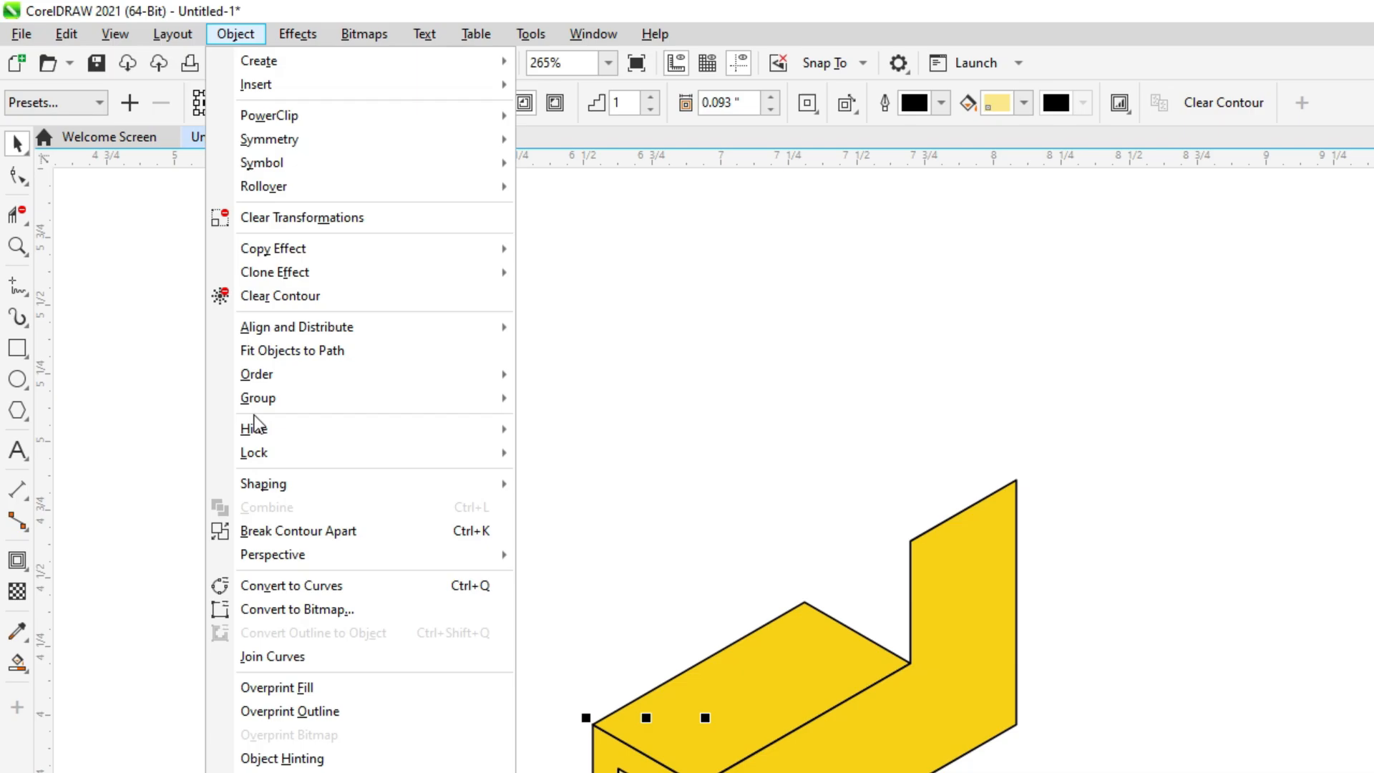
{"action": "left_click", "coordinate": [272, 531]}
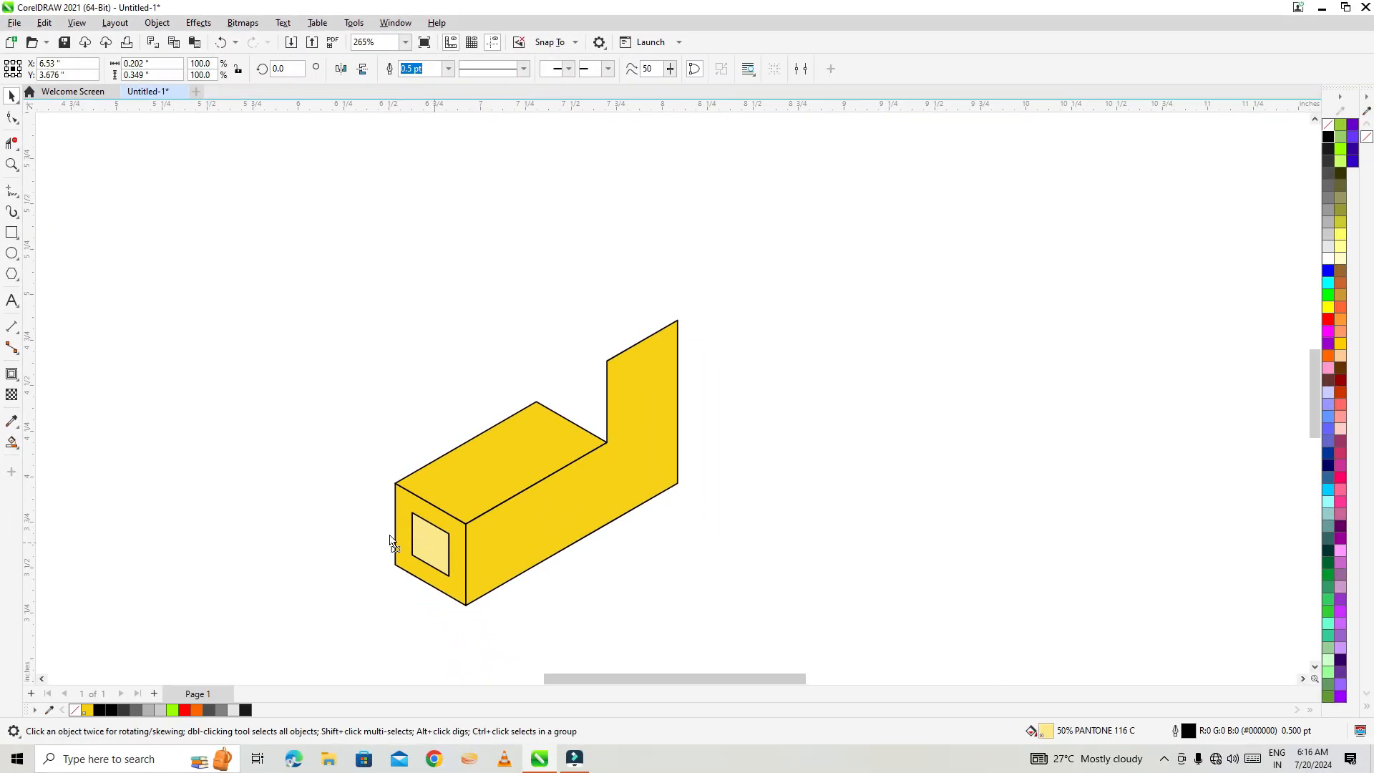
{"action": "left_click", "coordinate": [410, 529]}
Step: Group all four pieces and scale the group down to about 1.405 by 1.419 in, at about X 6.933 in, Y 4.306 in
{"action": "left_click_drag", "start_coordinate": [283, 240], "coordinate": [755, 617]}
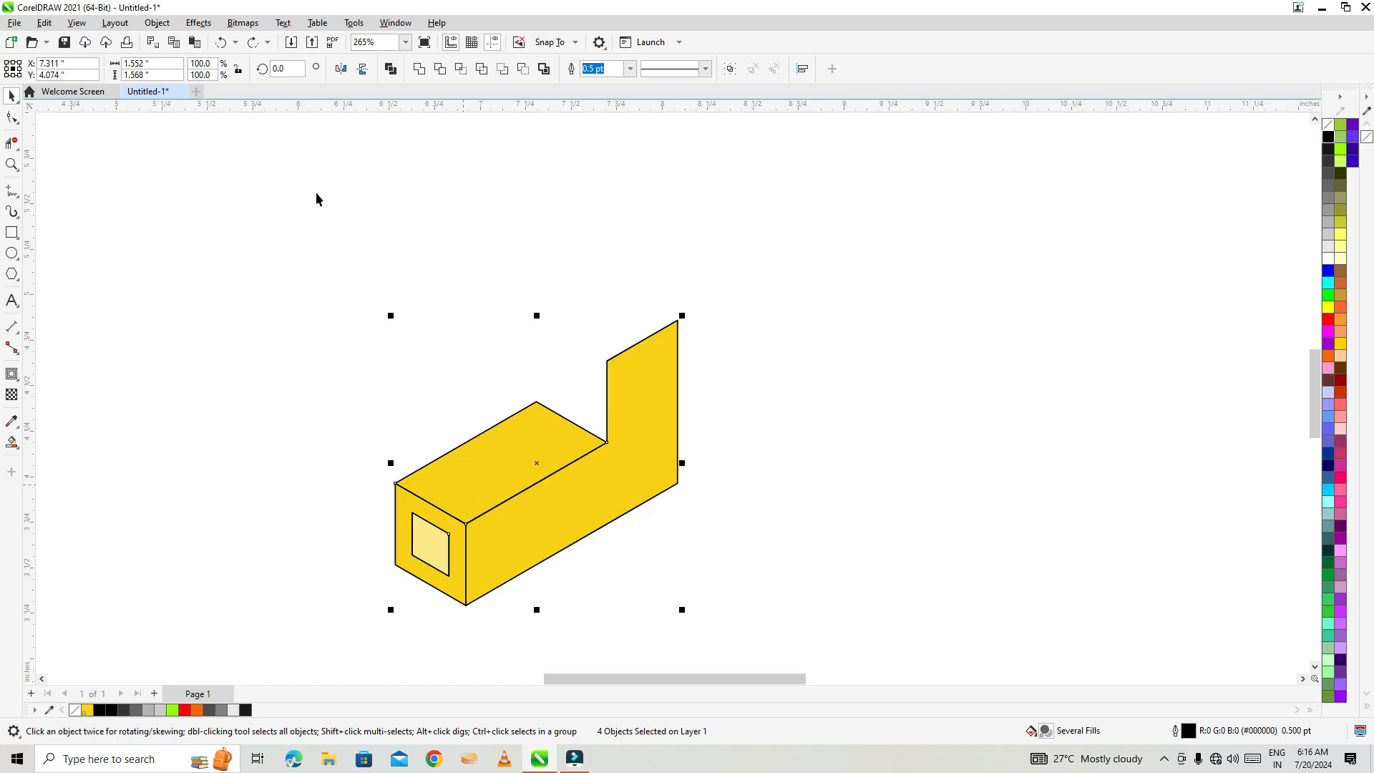
{"action": "left_click", "coordinate": [157, 23]}
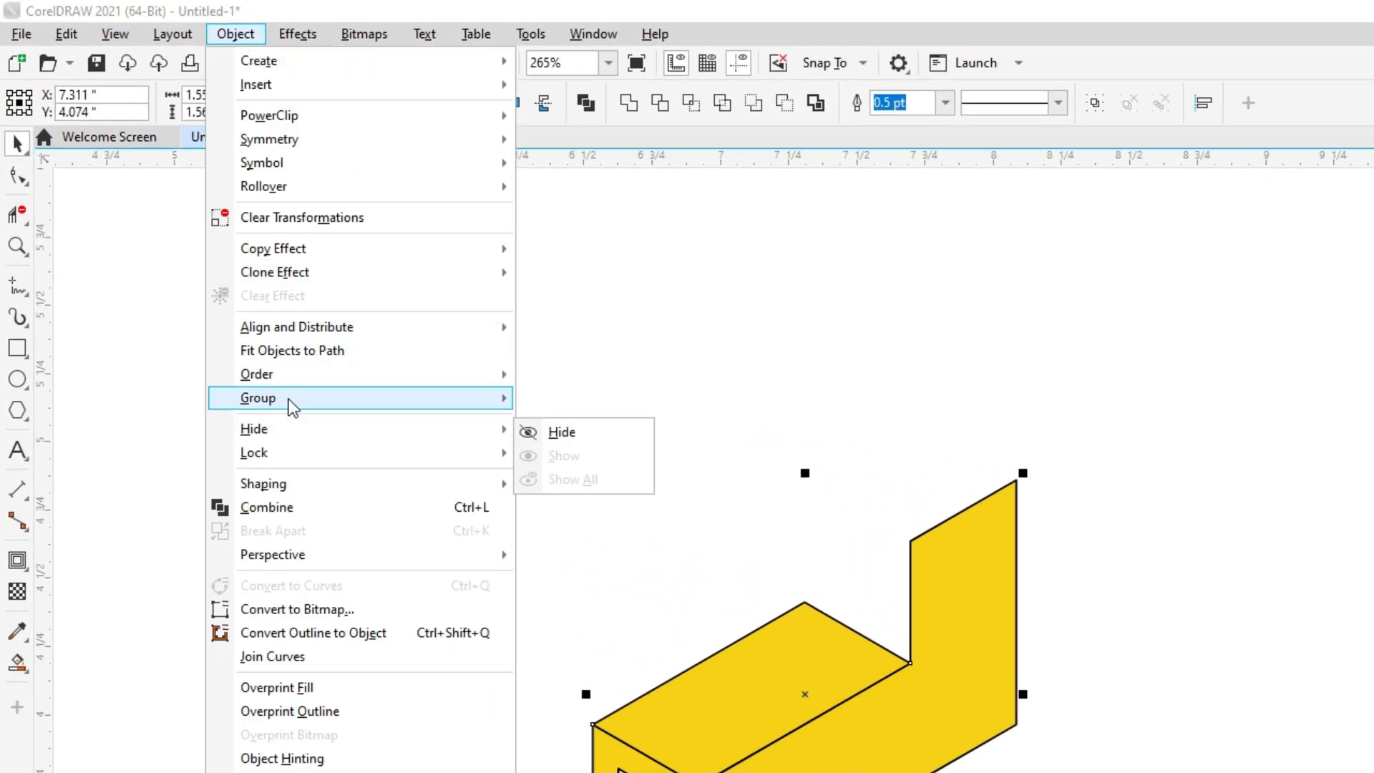
{"action": "mouse_move", "coordinate": [292, 401]}
{"action": "left_click", "coordinate": [585, 405]}
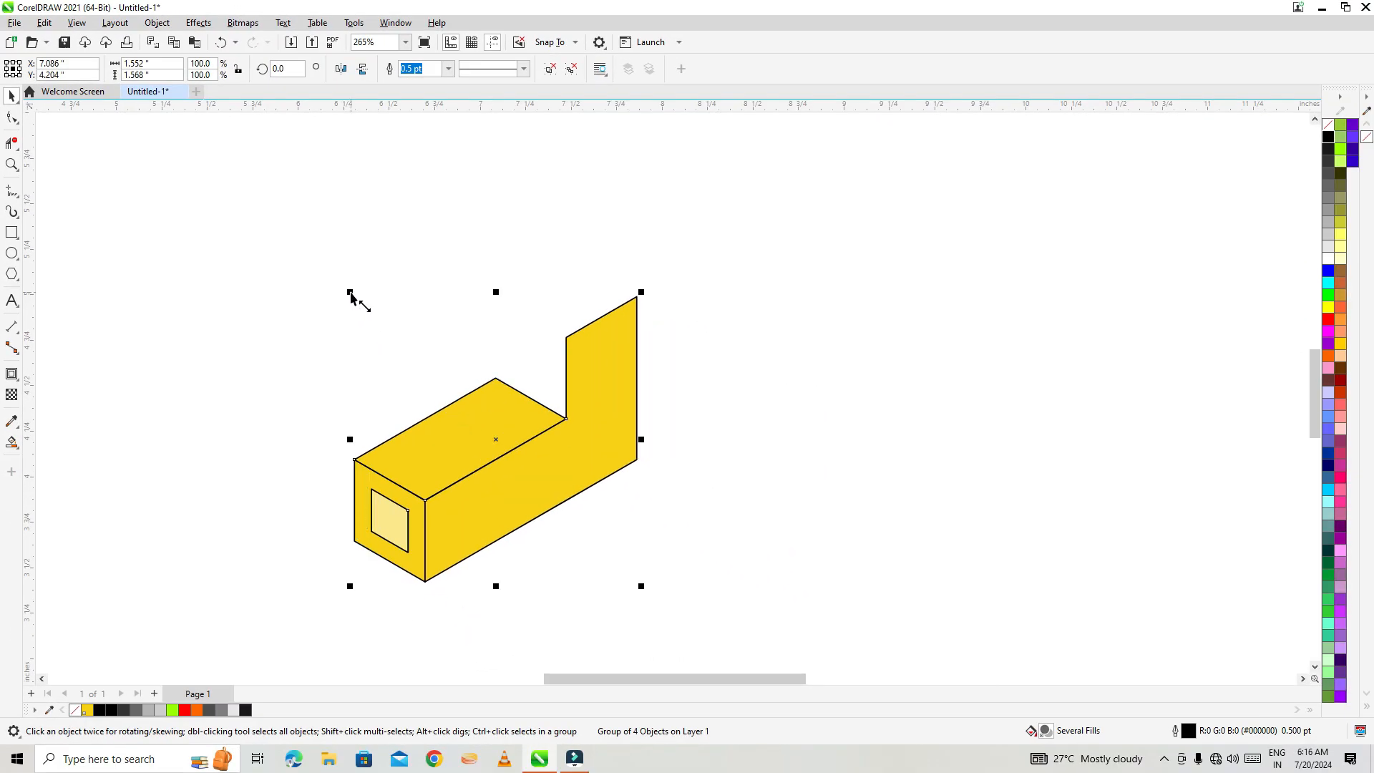
{"action": "left_click_drag", "start_coordinate": [350, 293], "coordinate": [365, 306]}
{"action": "left_click_drag", "start_coordinate": [498, 466], "coordinate": [468, 453]}
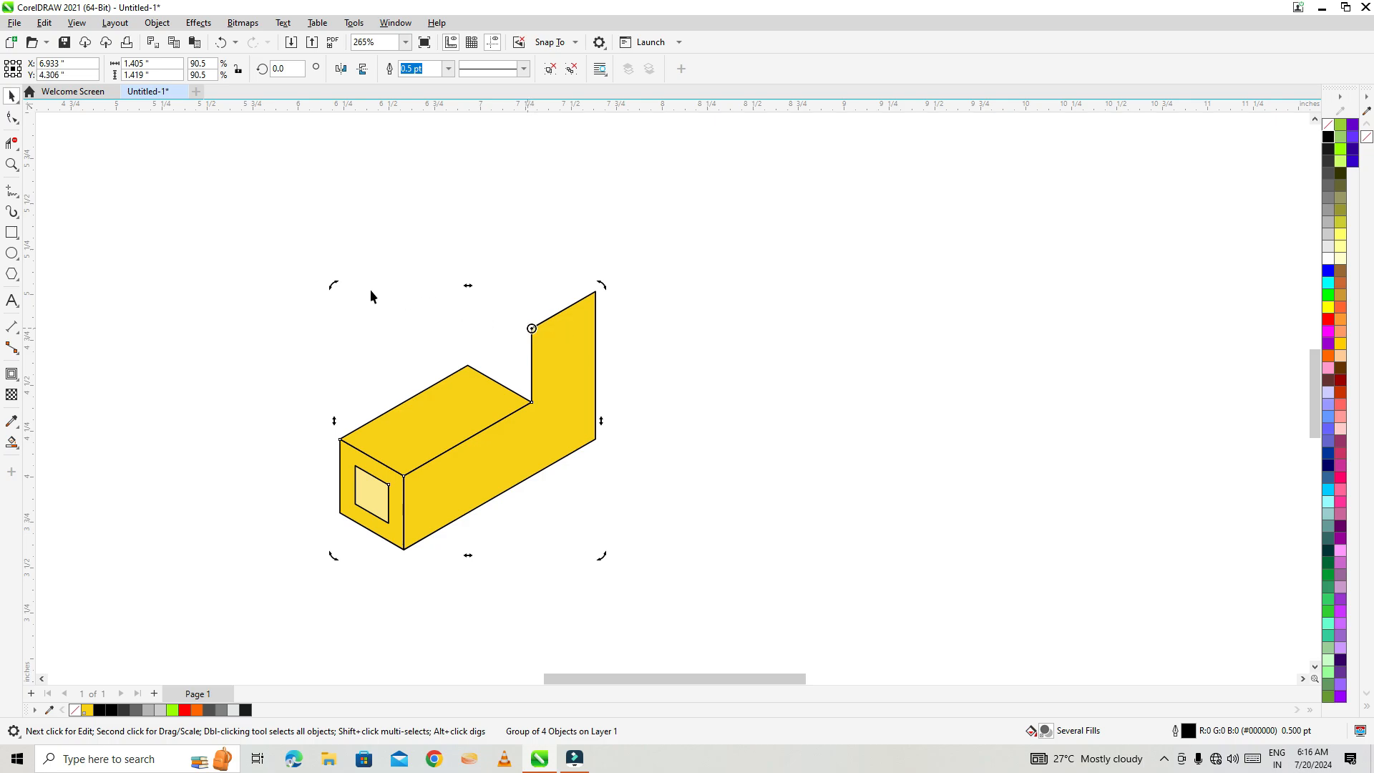
Step: Create two rotated copies of the group, at 240° and 120°, around the upper inner corner of the L-shaped face
{"action": "left_click_drag", "start_coordinate": [333, 289], "coordinate": [585, 287]}
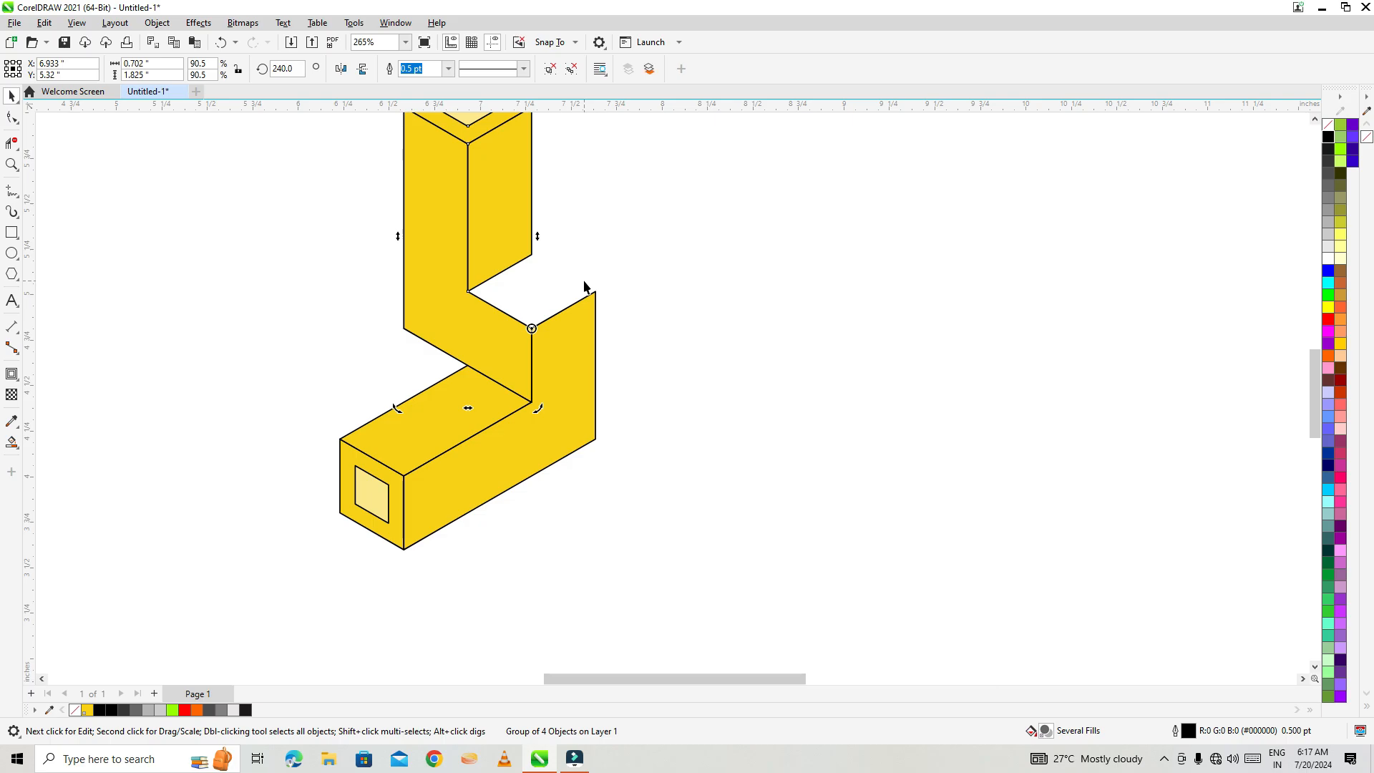
{"action": "key", "text": "ctrl+r"}
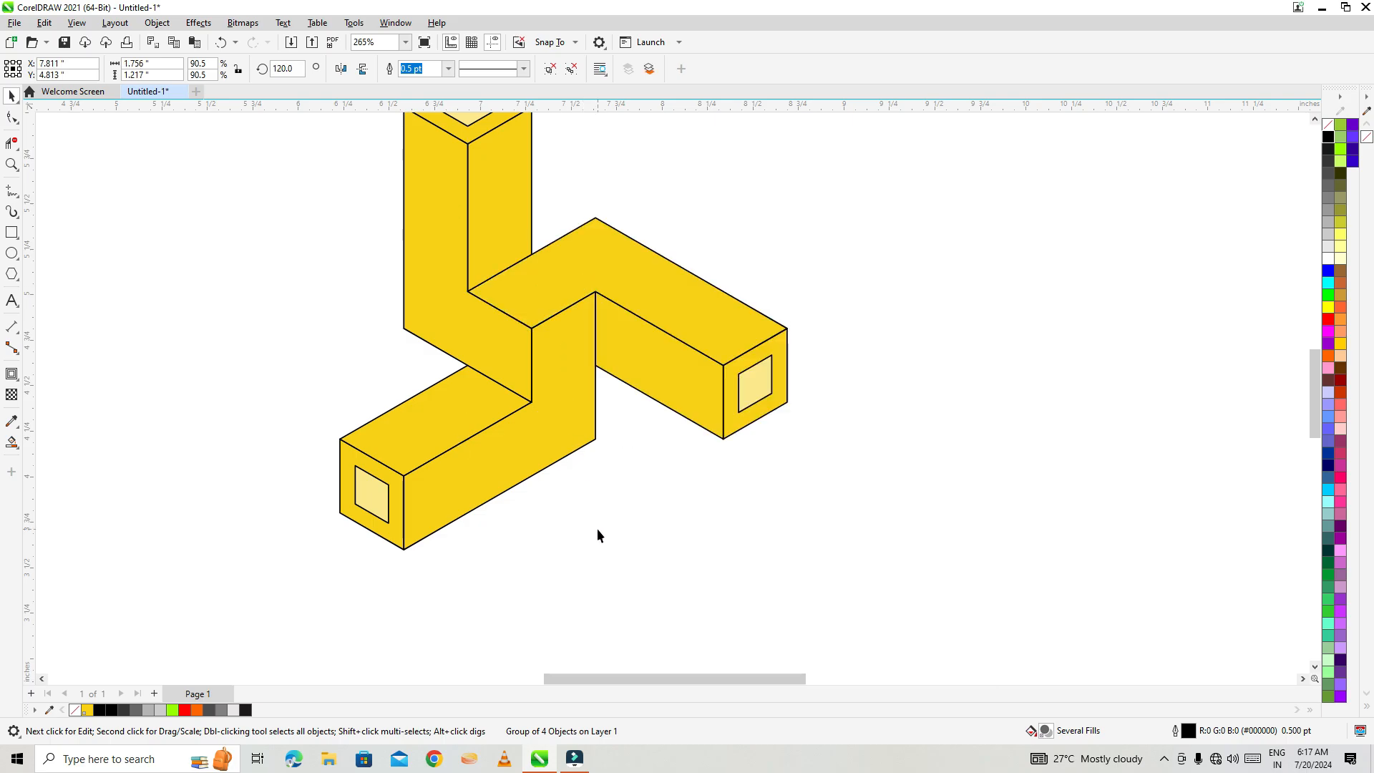
{"action": "left_click", "coordinate": [597, 530]}
Step: Move all three arms together to about X 8.009 in, Y 4.466 in
{"action": "key", "text": "ctrl+a"}
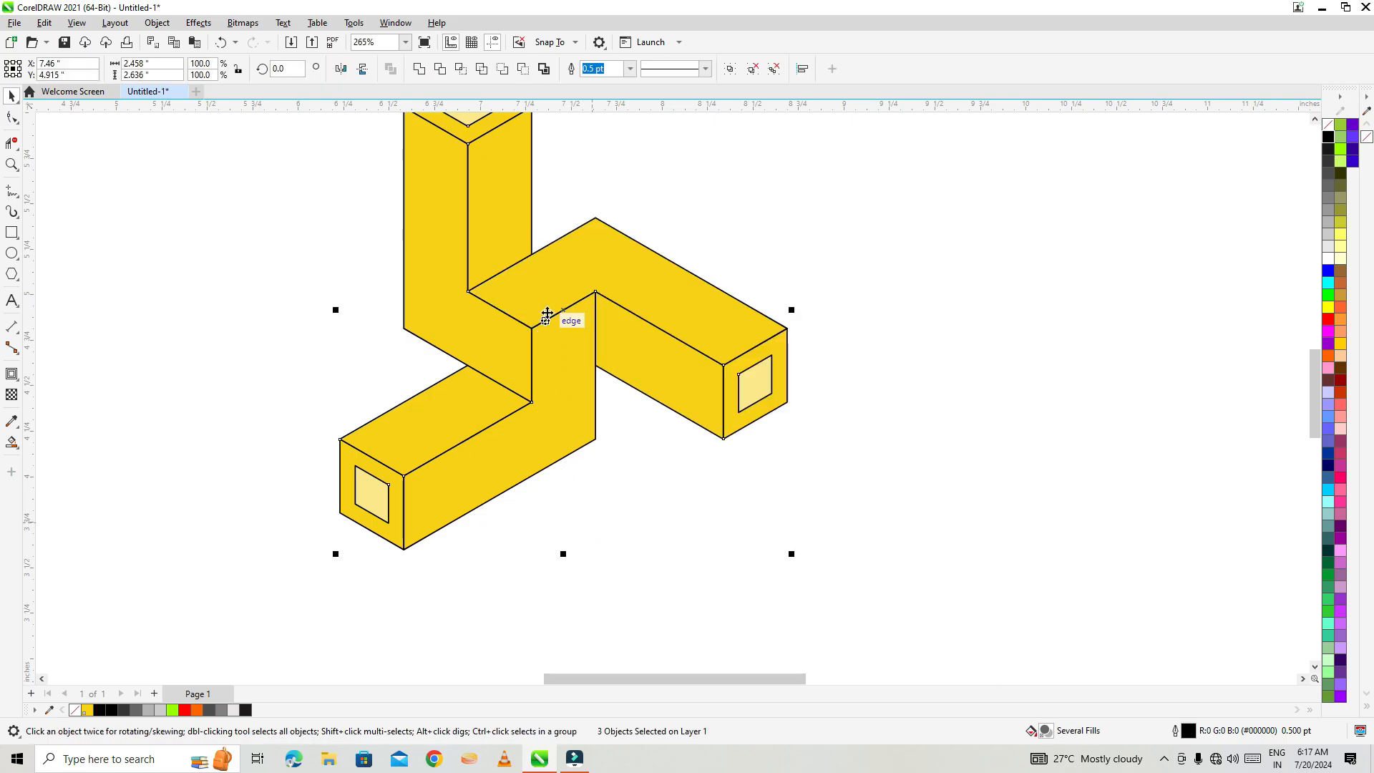
{"action": "left_click_drag", "start_coordinate": [546, 316], "coordinate": [666, 398]}
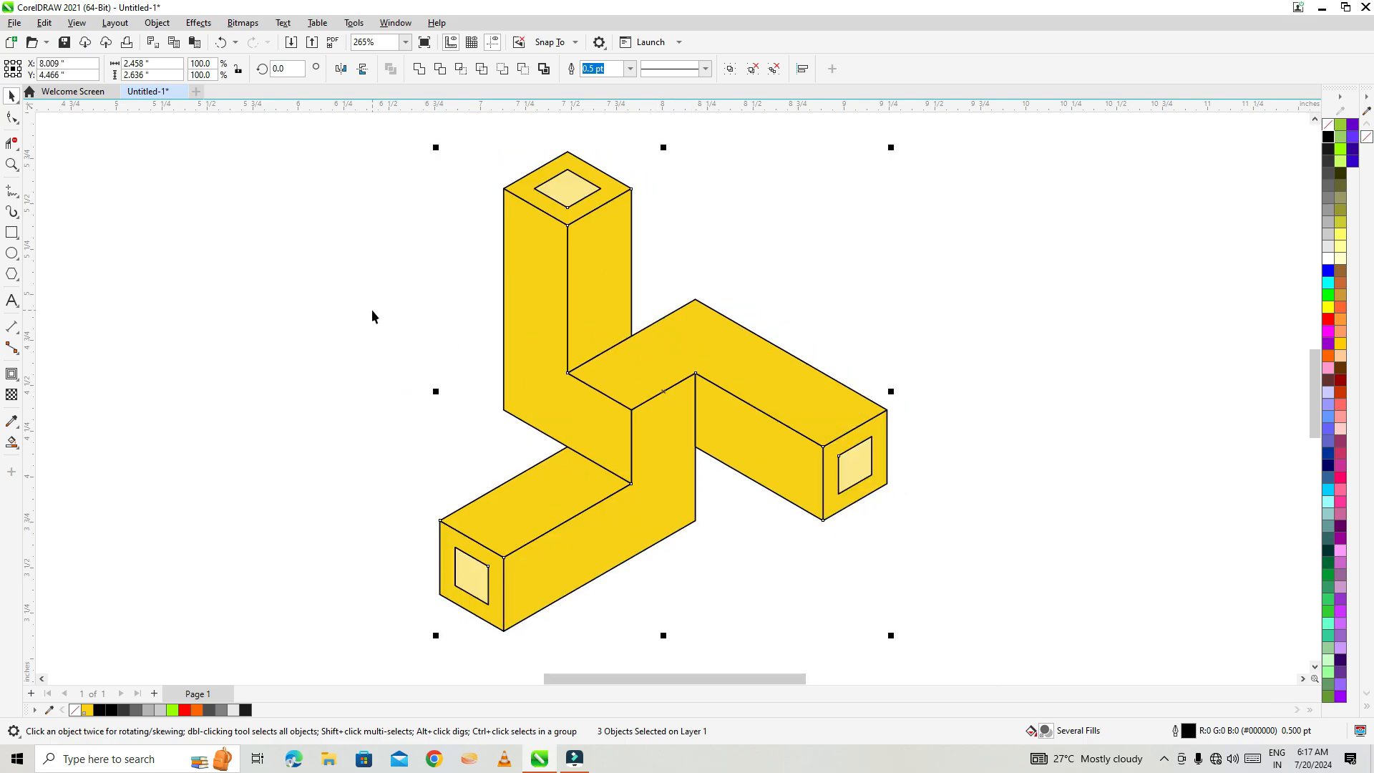
{"action": "left_click", "coordinate": [372, 312]}
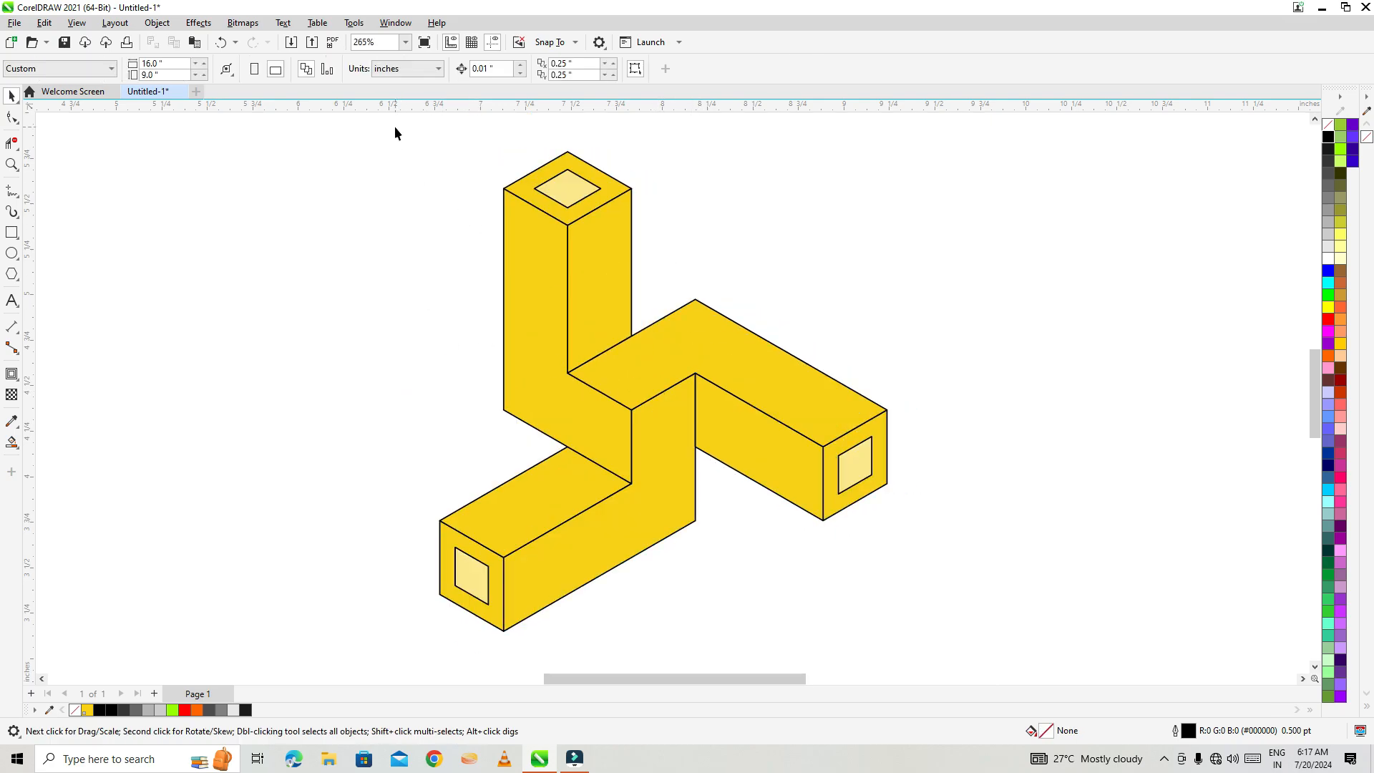
Step: Ungroup the three arms into individual faces
{"action": "left_click_drag", "start_coordinate": [928, 606], "coordinate": [925, 633]}
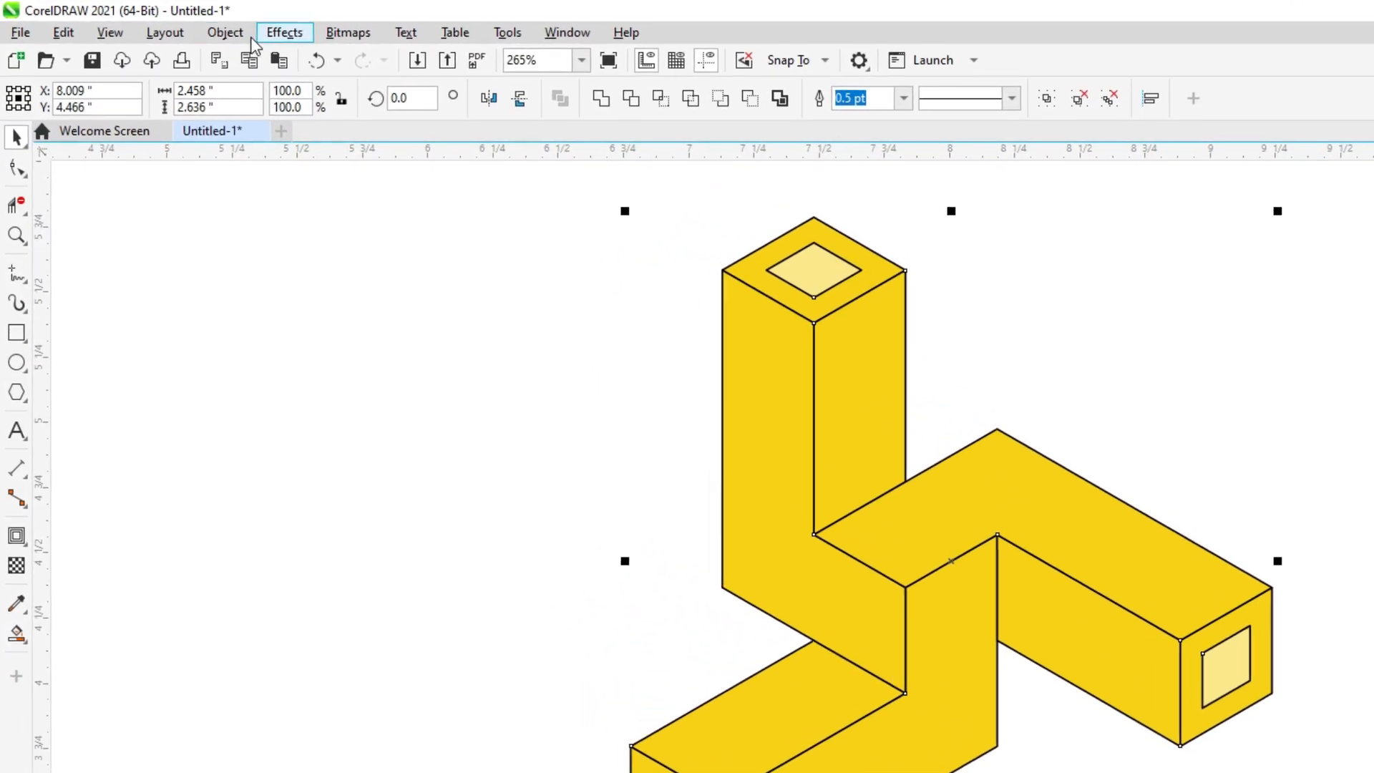
{"action": "left_click", "coordinate": [225, 33]}
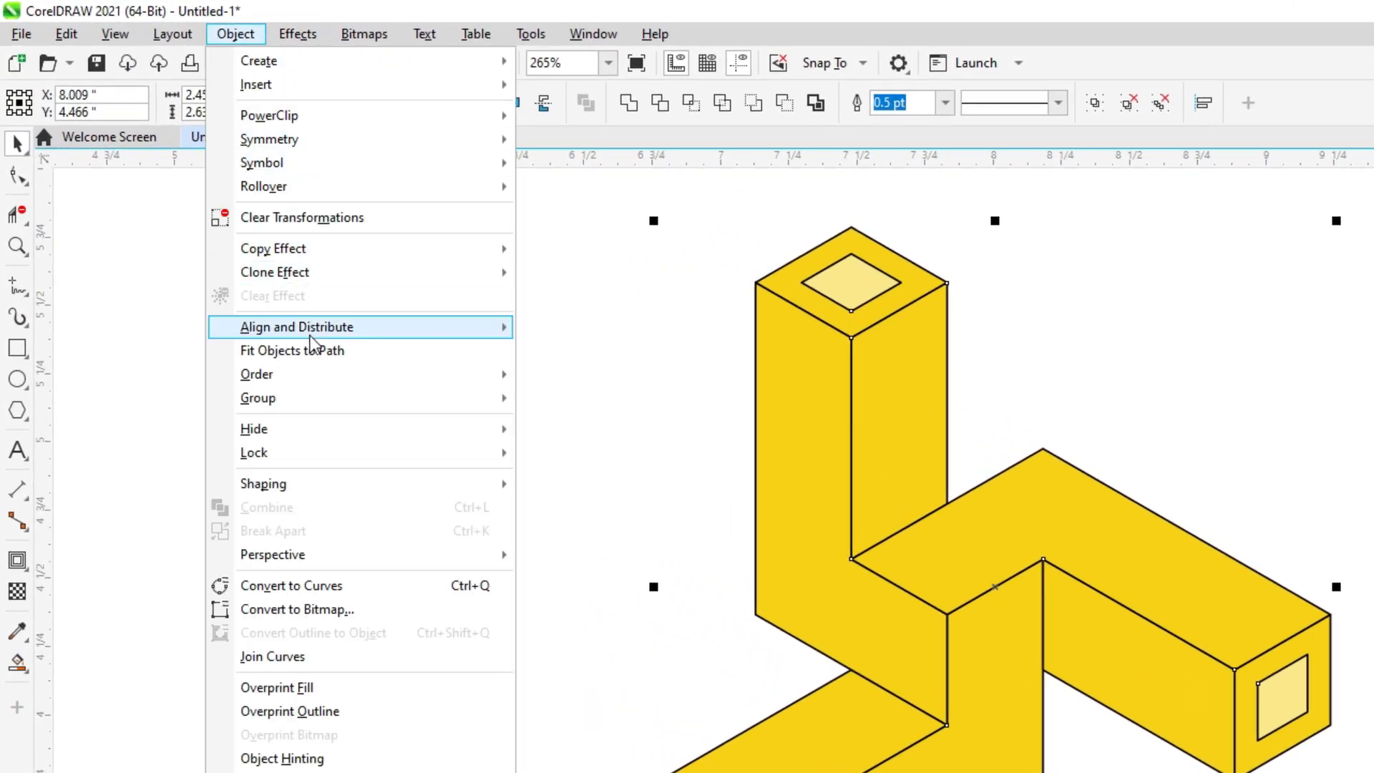
{"action": "mouse_move", "coordinate": [315, 388]}
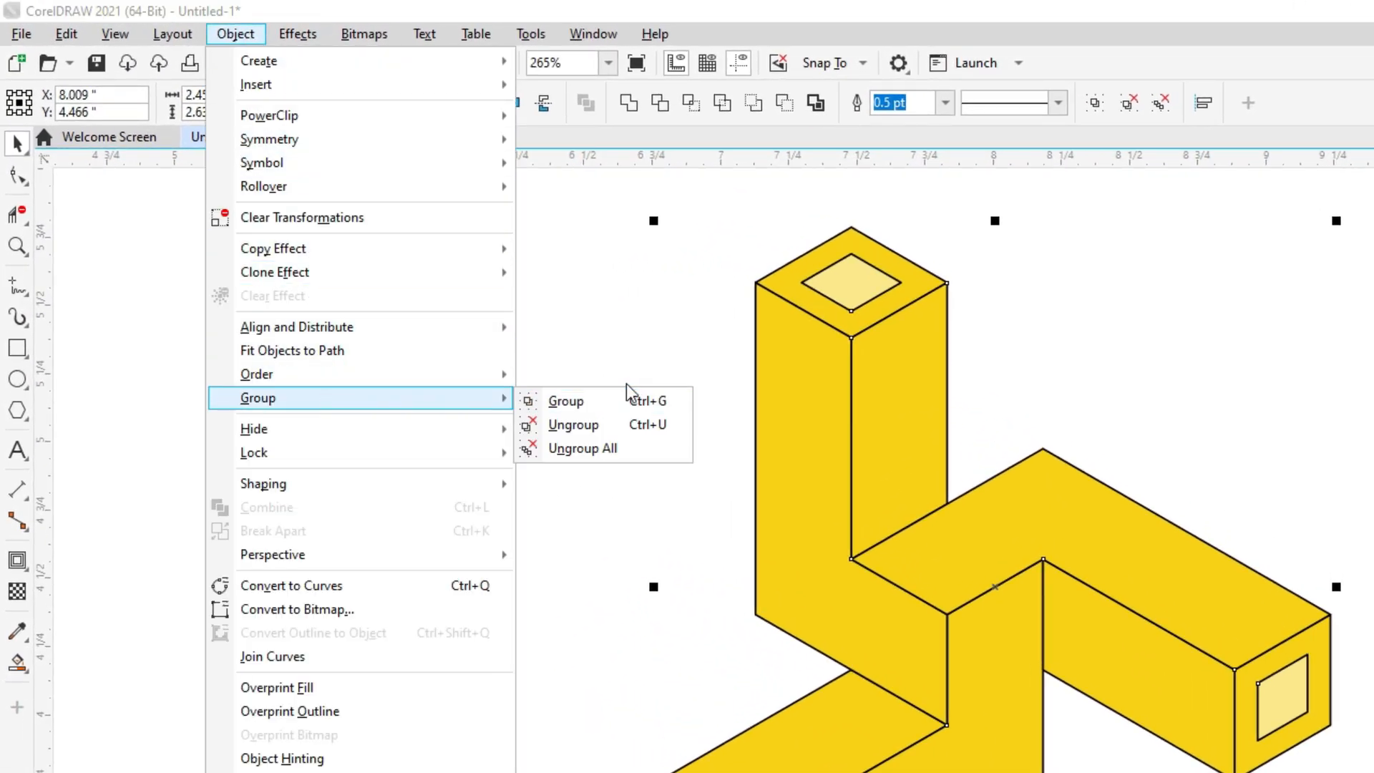
{"action": "left_click", "coordinate": [646, 428]}
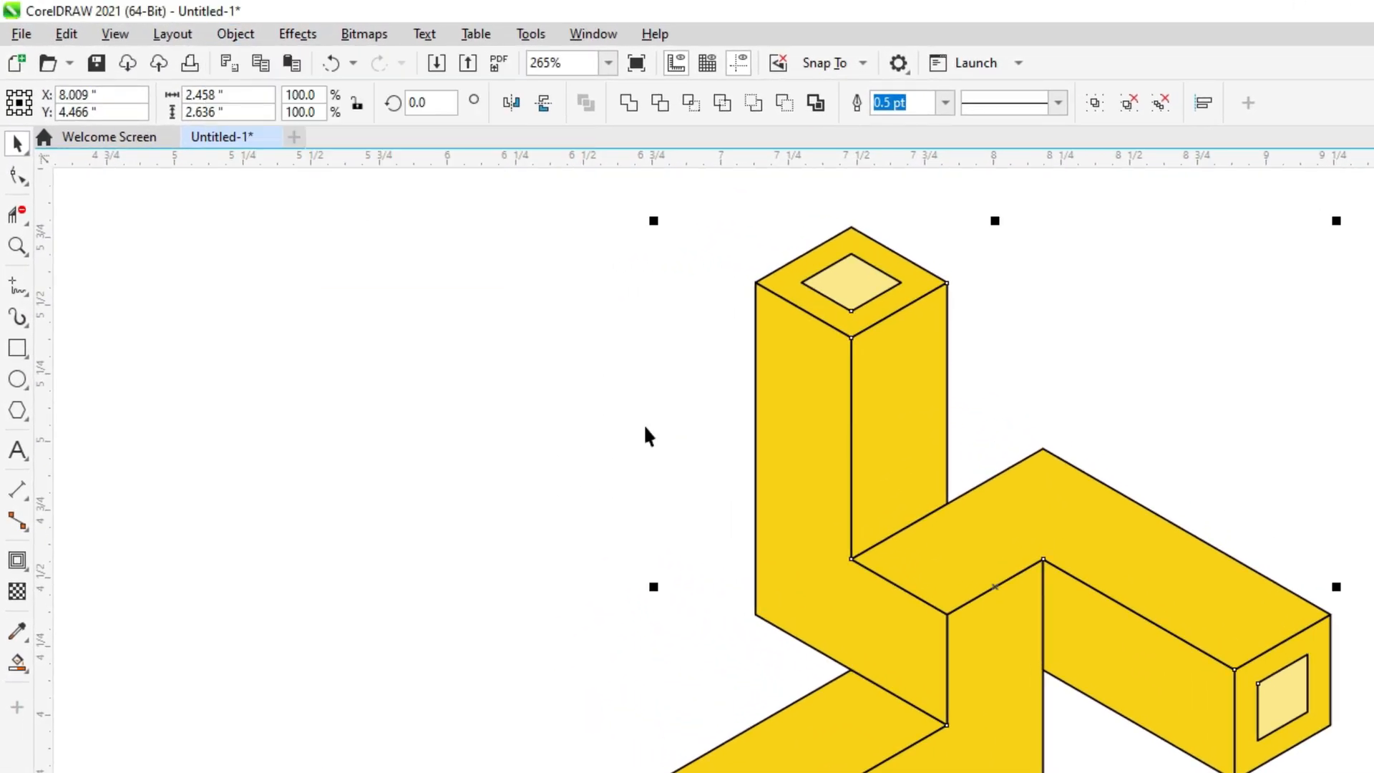
{"action": "left_click", "coordinate": [596, 386]}
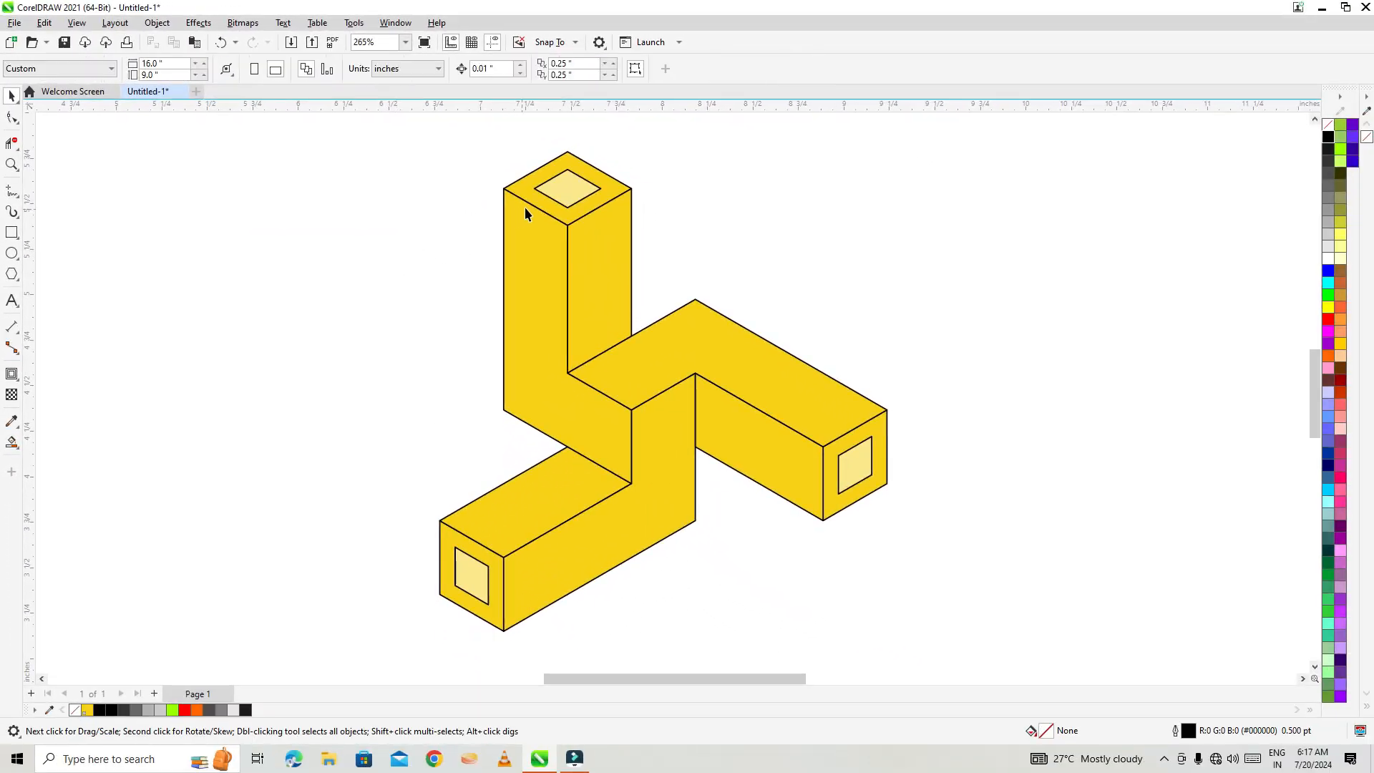
{"action": "left_click_drag", "start_coordinate": [547, 192], "coordinate": [501, 188]}
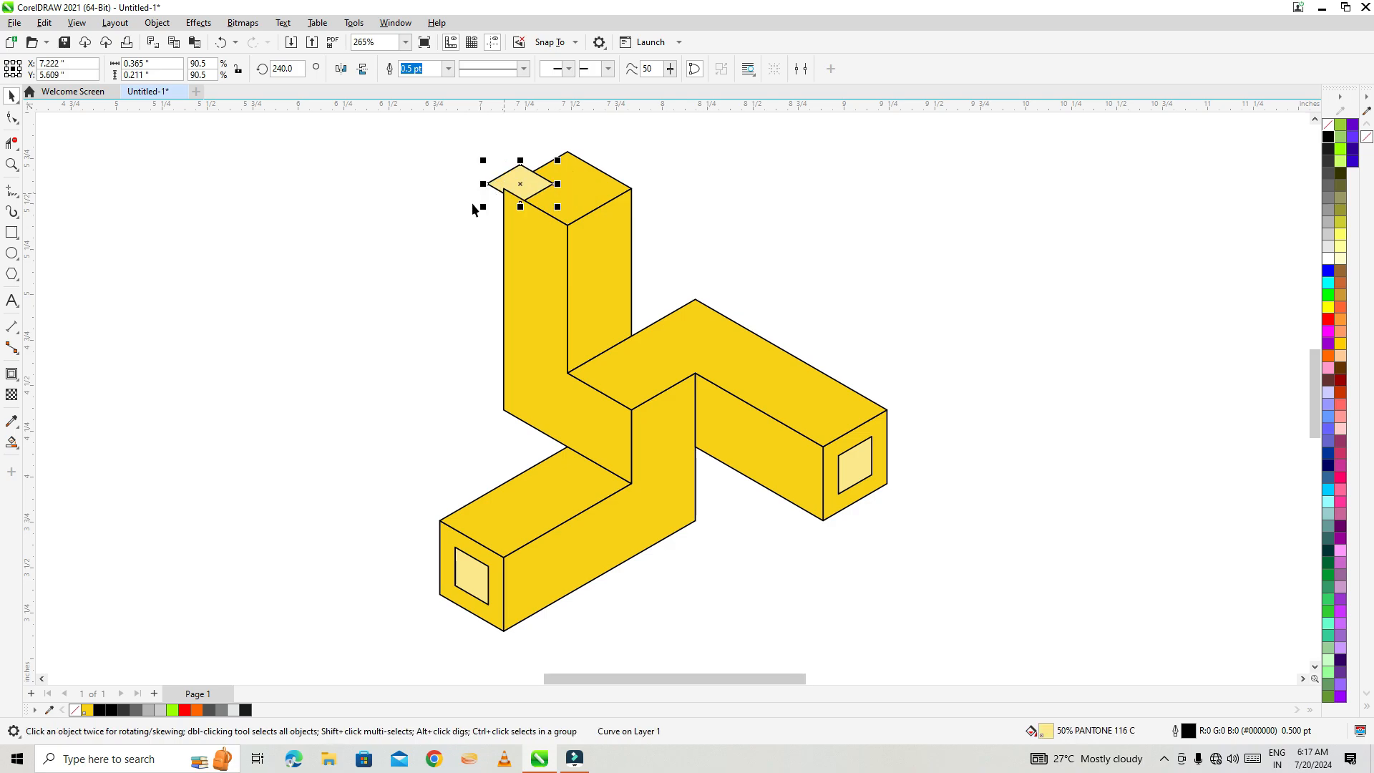
{"action": "key", "text": "ctrl+z"}
{"action": "left_click", "coordinate": [479, 236]}
{"action": "left_click_drag", "start_coordinate": [511, 275], "coordinate": [366, 290]}
{"action": "key", "text": "ctrl+z"}
{"action": "left_click", "coordinate": [486, 339]}
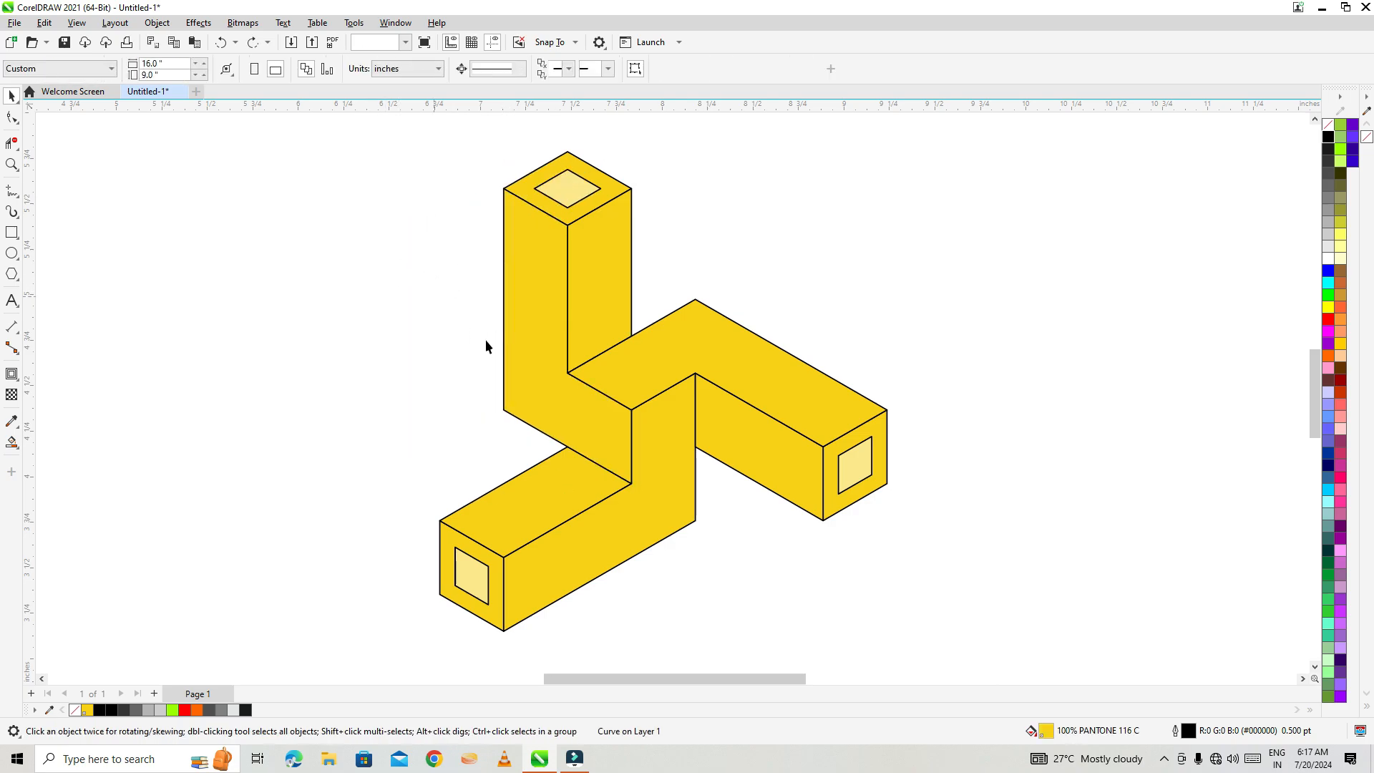
{"action": "left_click_drag", "start_coordinate": [522, 496], "coordinate": [405, 423]}
{"action": "key", "text": "ctrl+z"}
{"action": "left_click", "coordinate": [298, 332]}
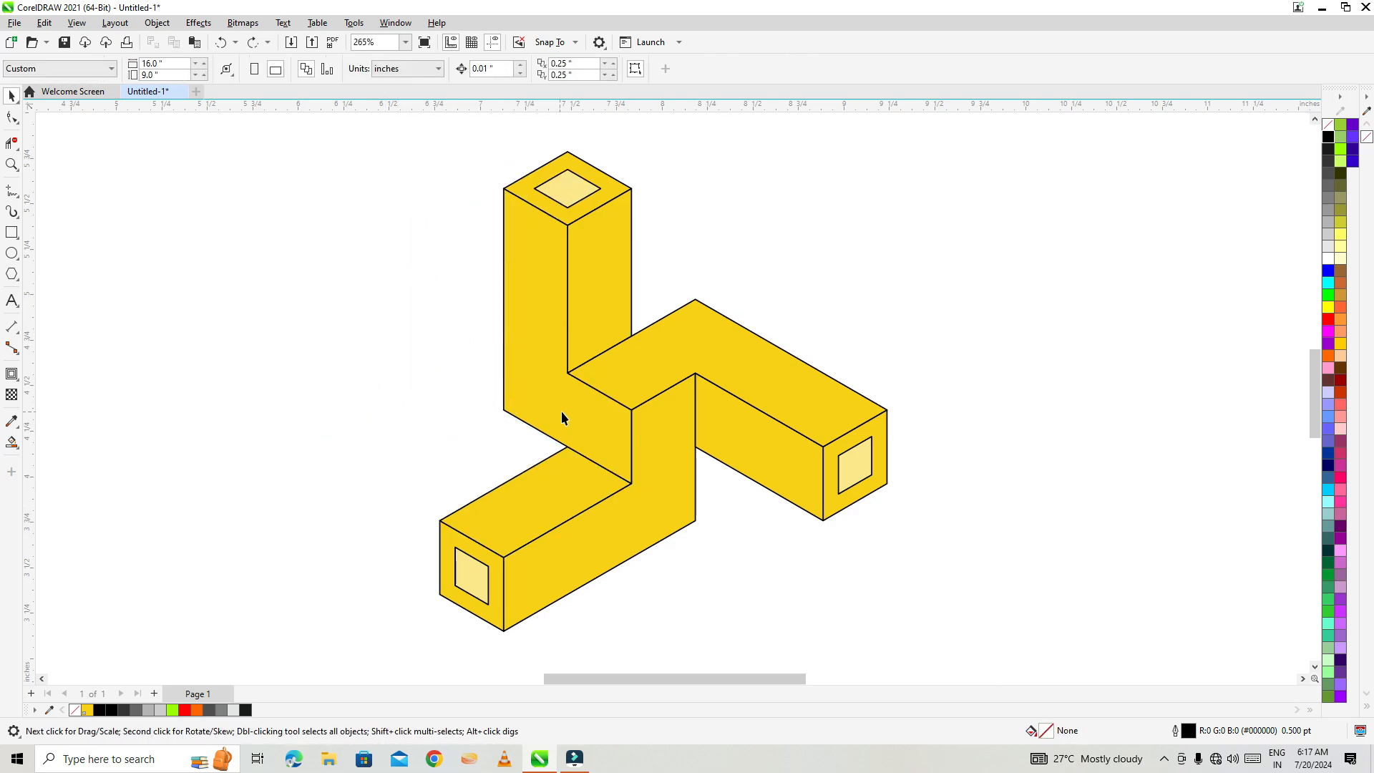
Step: Fill the upright arm's L-shaped side, the lower-left arm's end face and the right arm's lower side with dark grey
{"action": "left_click", "coordinate": [568, 412]}
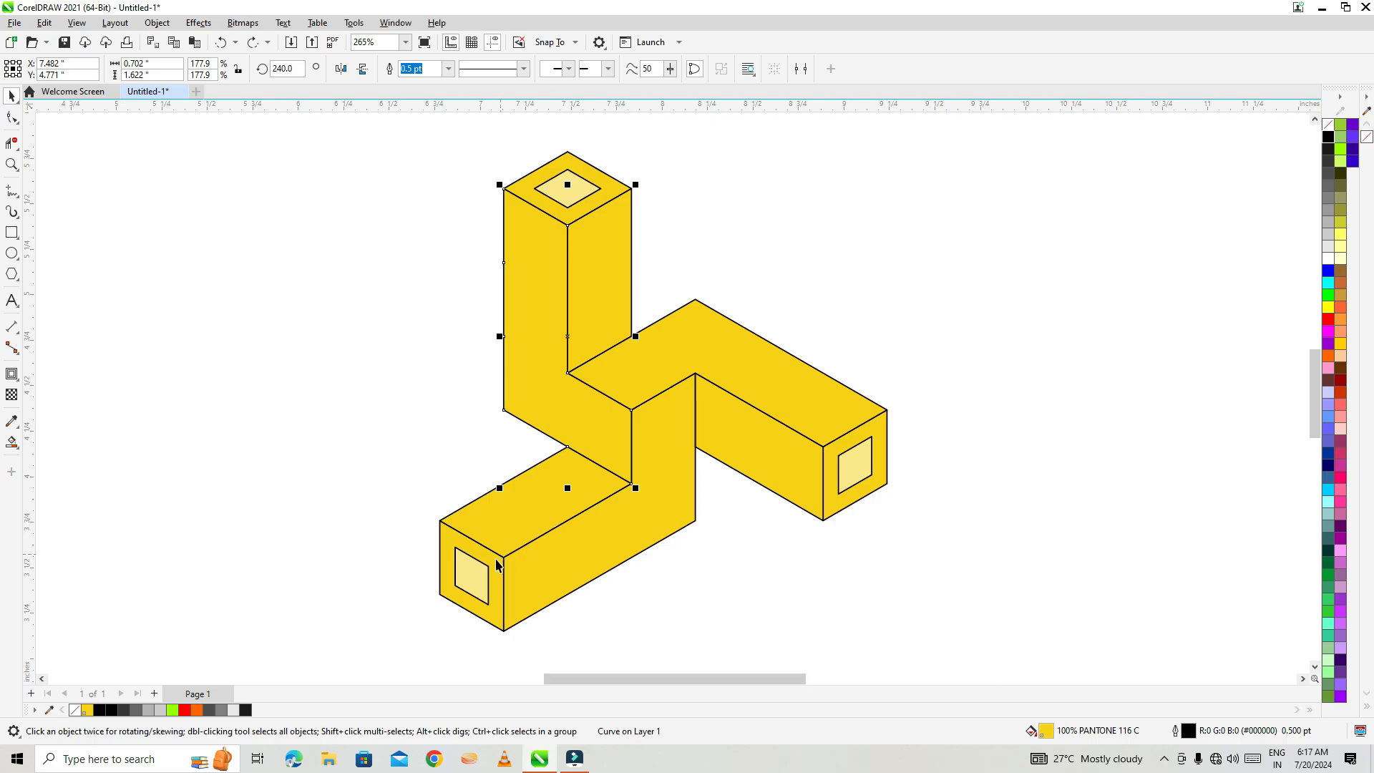
{"action": "left_click", "coordinate": [499, 597], "text": "shift"}
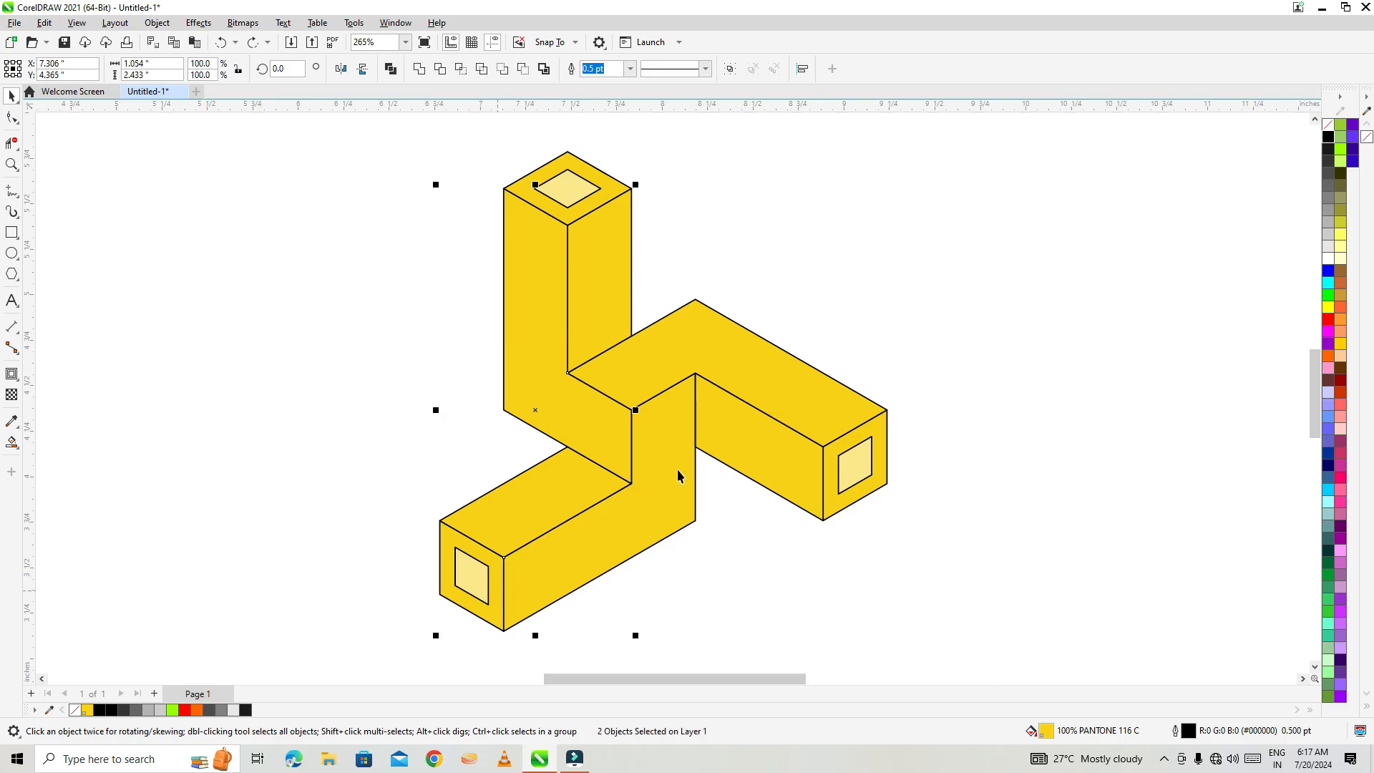
{"action": "left_click", "coordinate": [753, 444], "text": "shift"}
{"action": "left_click", "coordinate": [138, 711]}
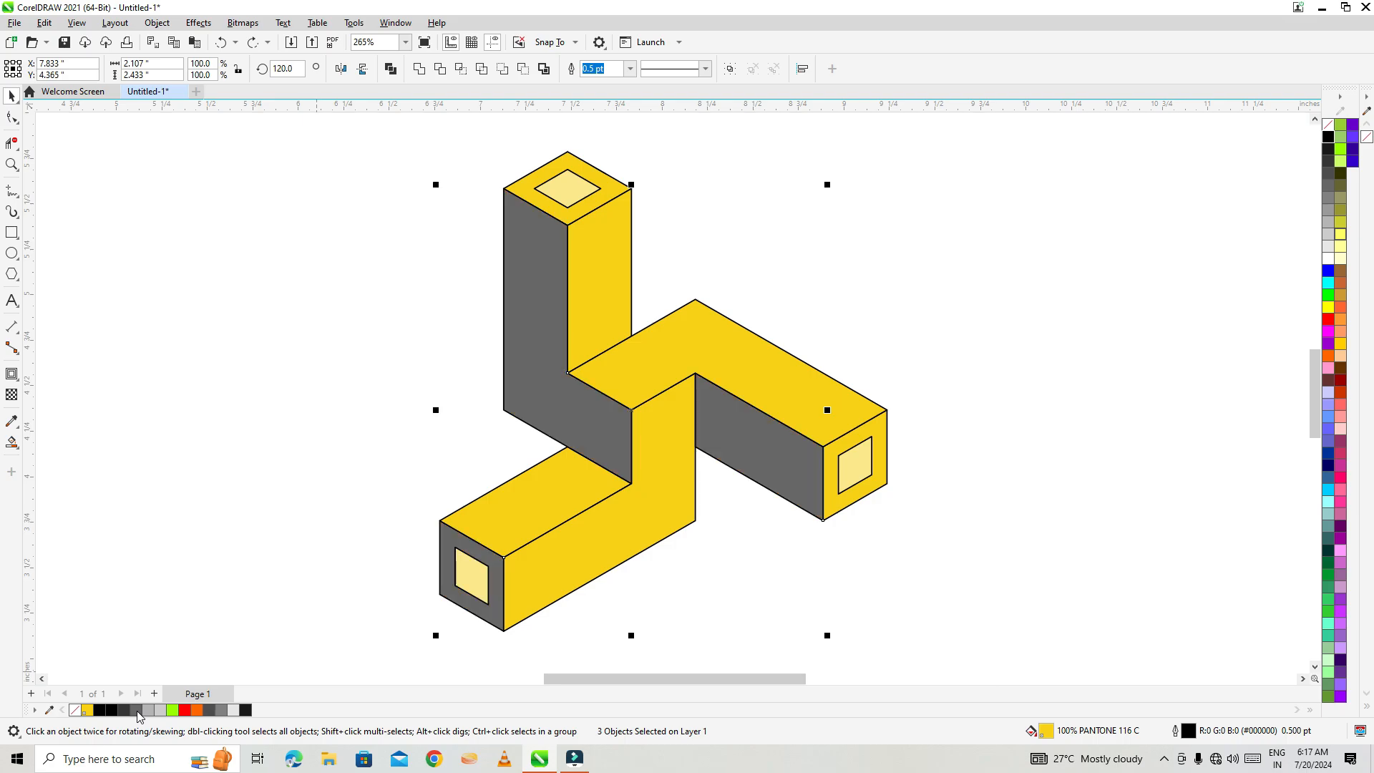
{"action": "left_click", "coordinate": [148, 711]}
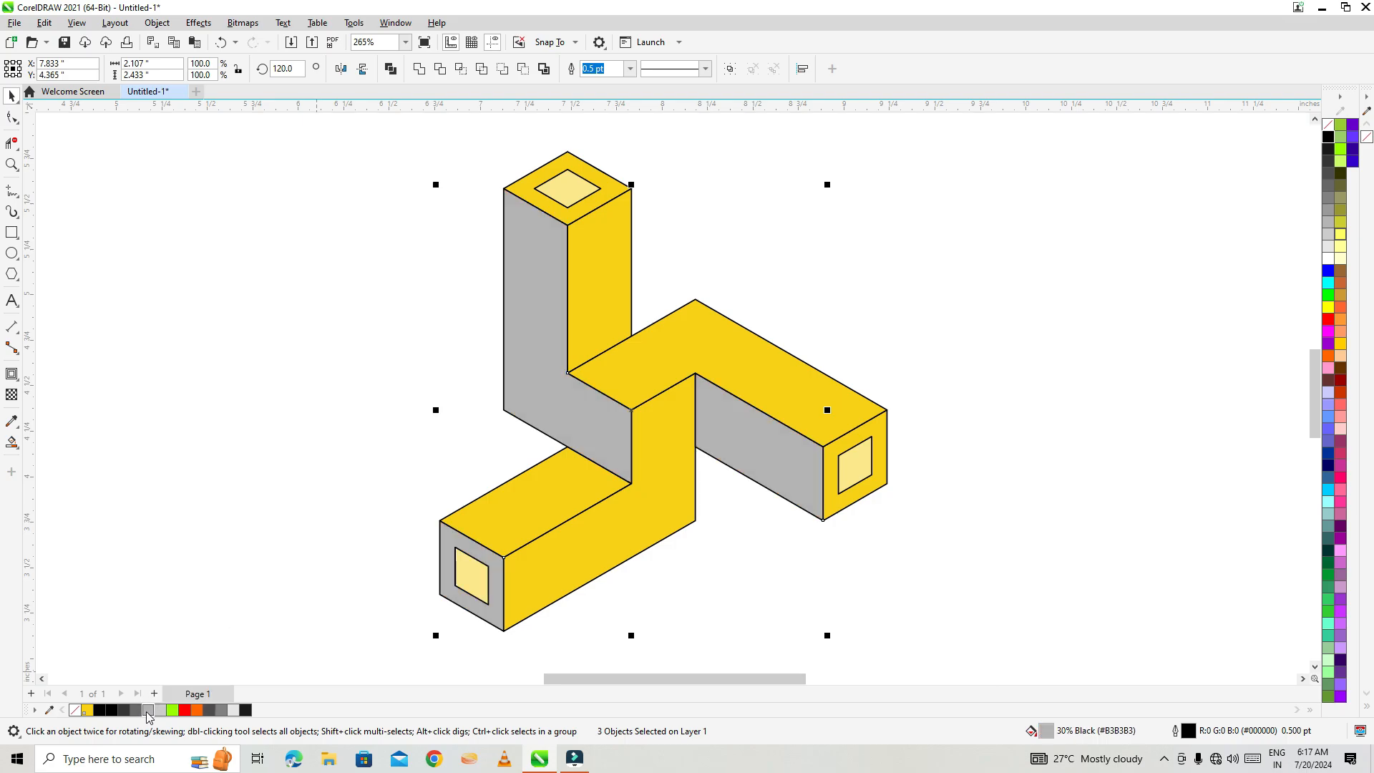
{"action": "left_click", "coordinate": [135, 711]}
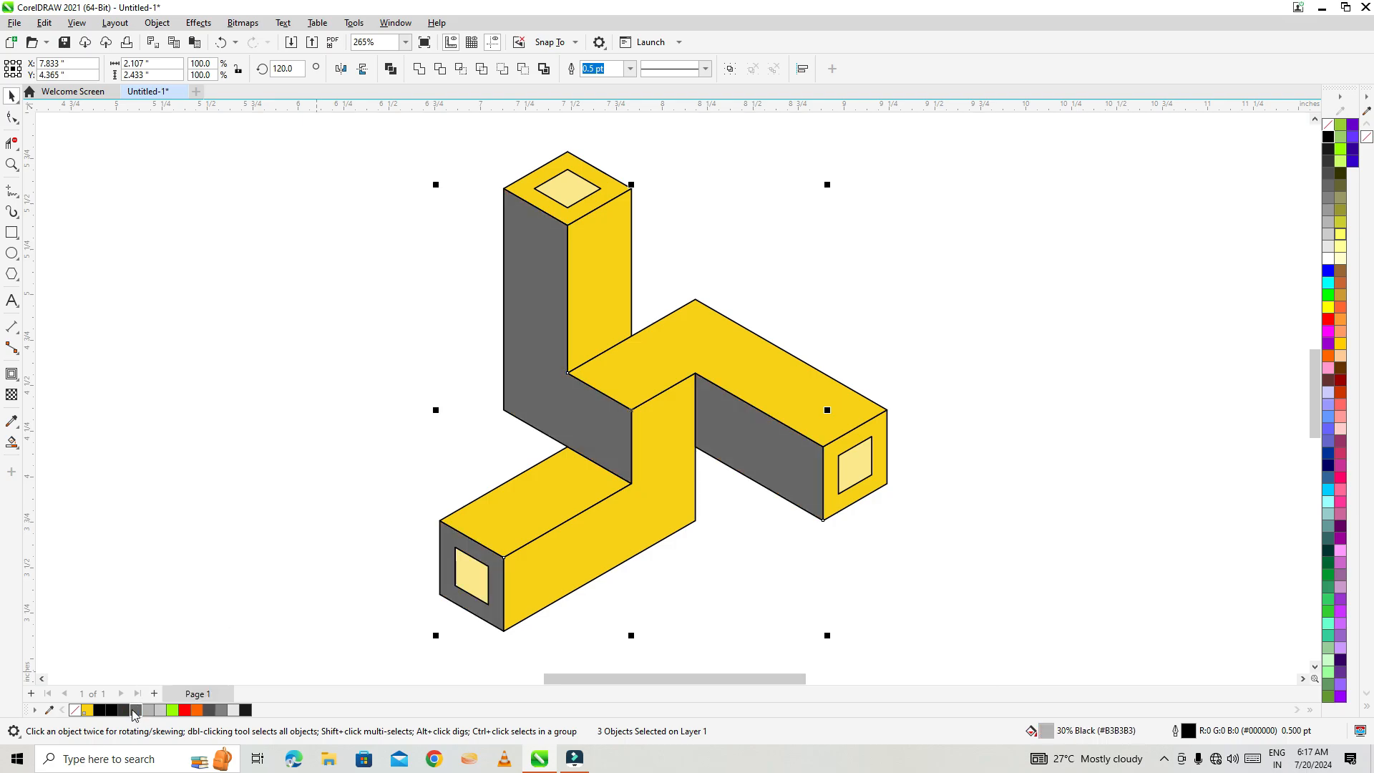
{"action": "left_click", "coordinate": [283, 459]}
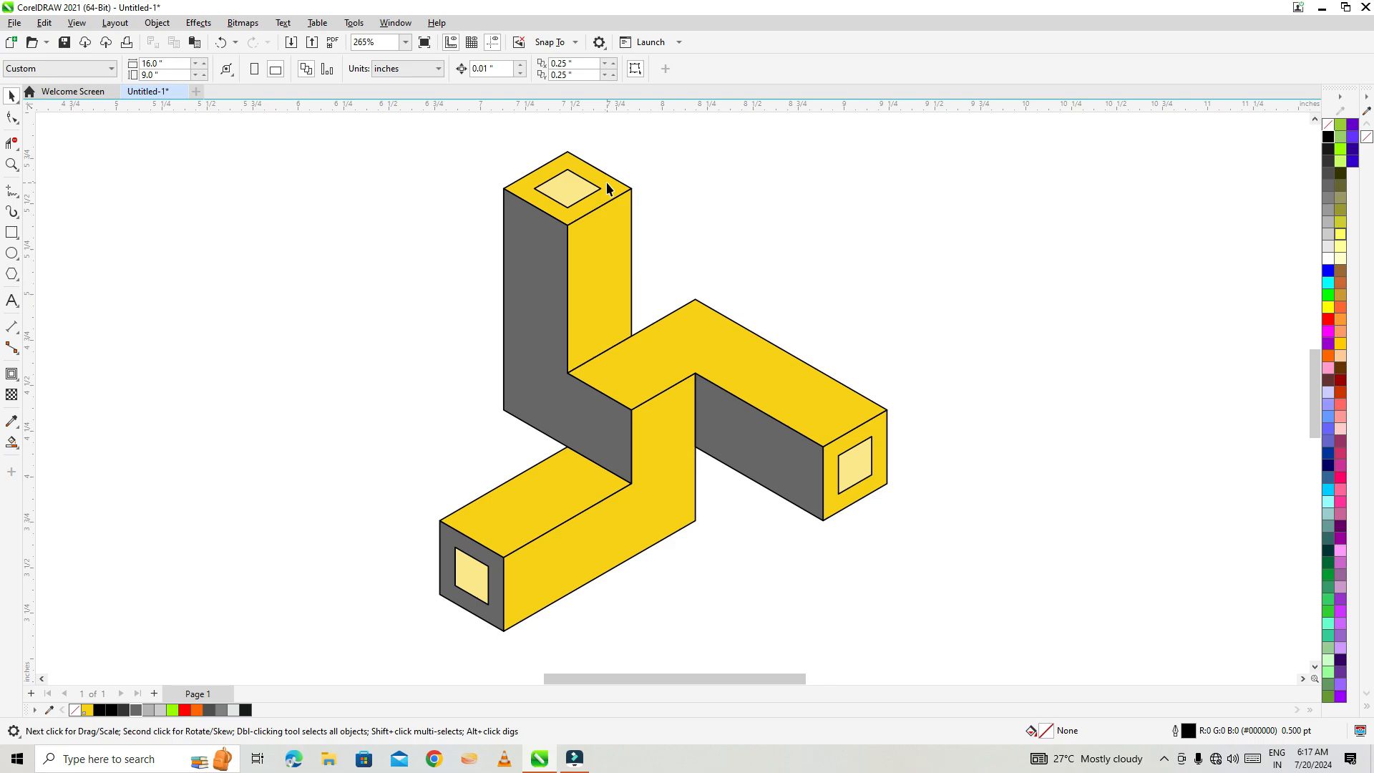
{"action": "left_click", "coordinate": [607, 188]}
{"action": "left_click", "coordinate": [674, 157]}
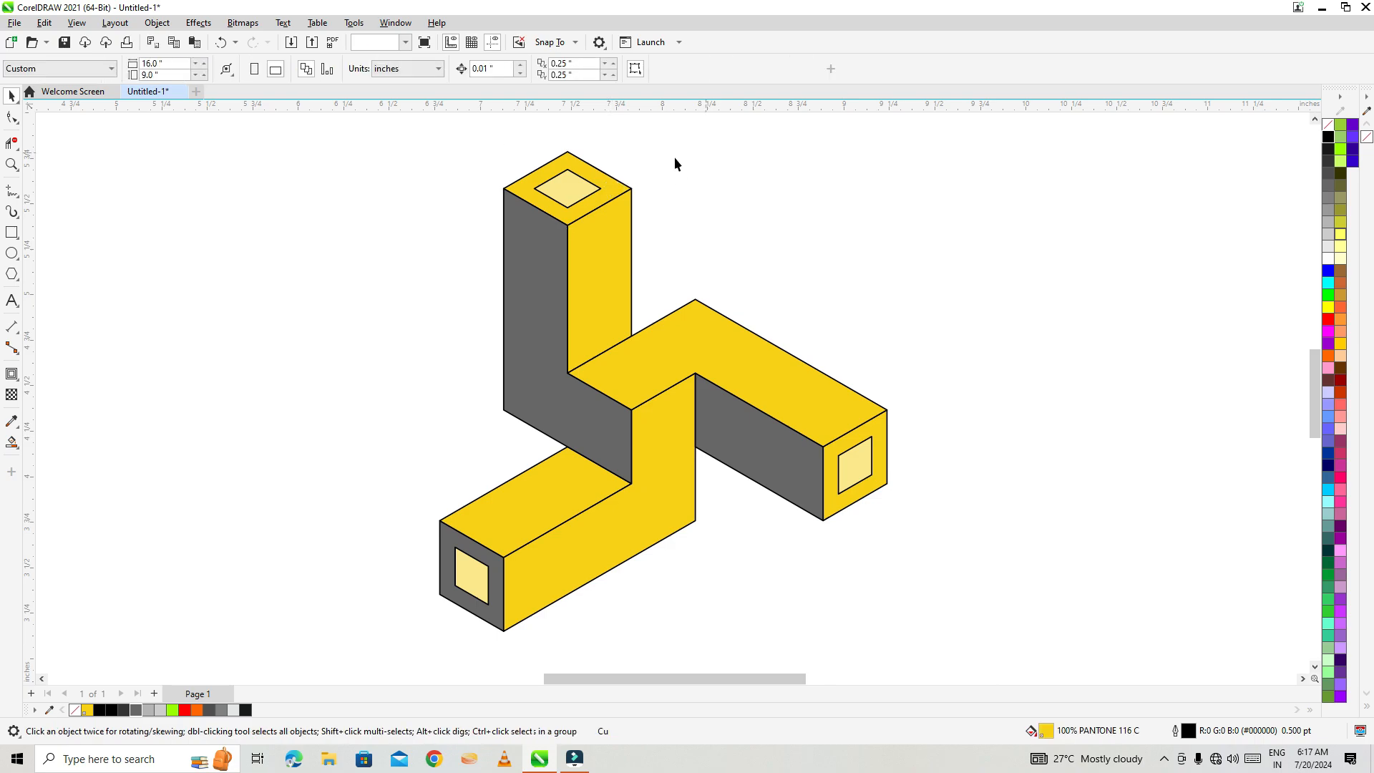
{"action": "left_click", "coordinate": [611, 183]}
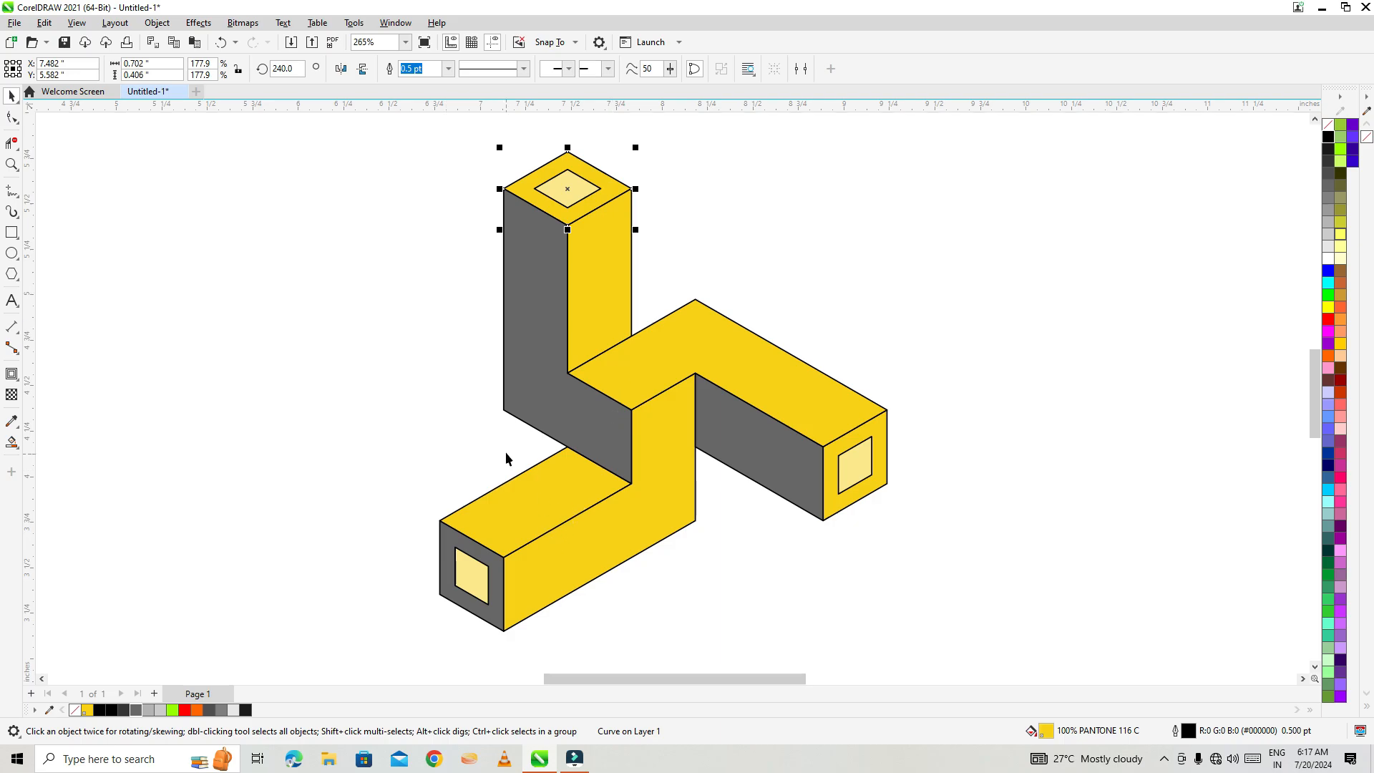
{"action": "left_click", "coordinate": [414, 294]}
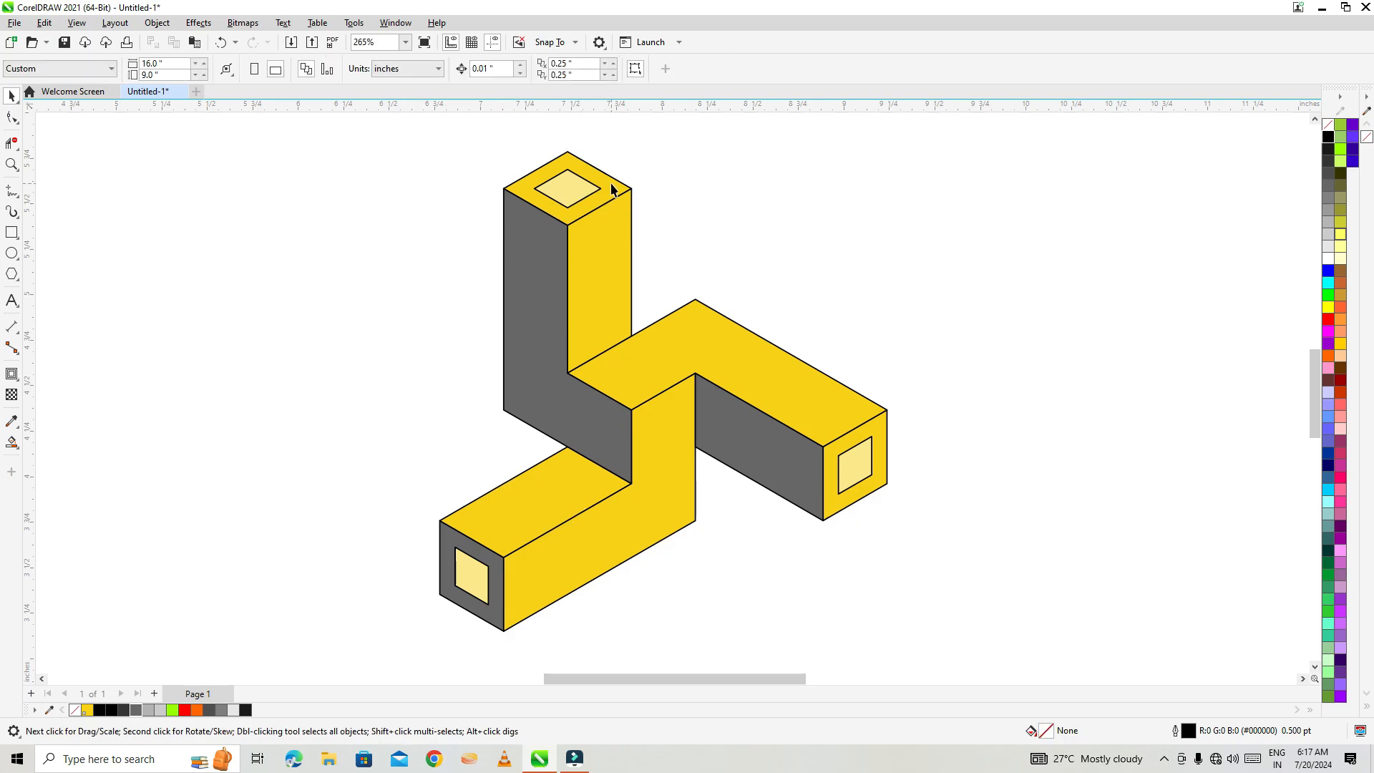
Step: Fill the upright arm's top end face and the upper faces of the lower-left and right arms with black
{"action": "left_click", "coordinate": [609, 189]}
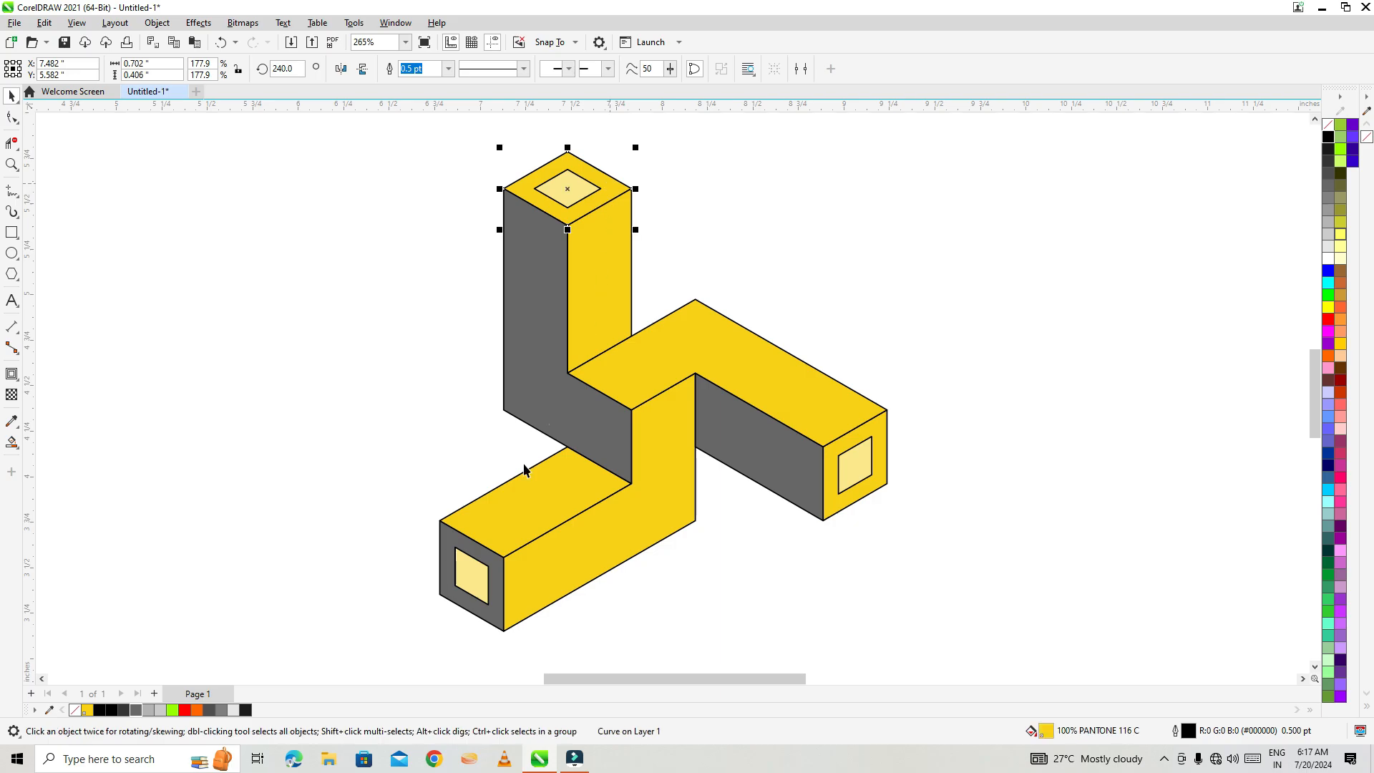
{"action": "left_click", "coordinate": [538, 501], "text": "shift"}
{"action": "left_click", "coordinate": [813, 397], "text": "shift"}
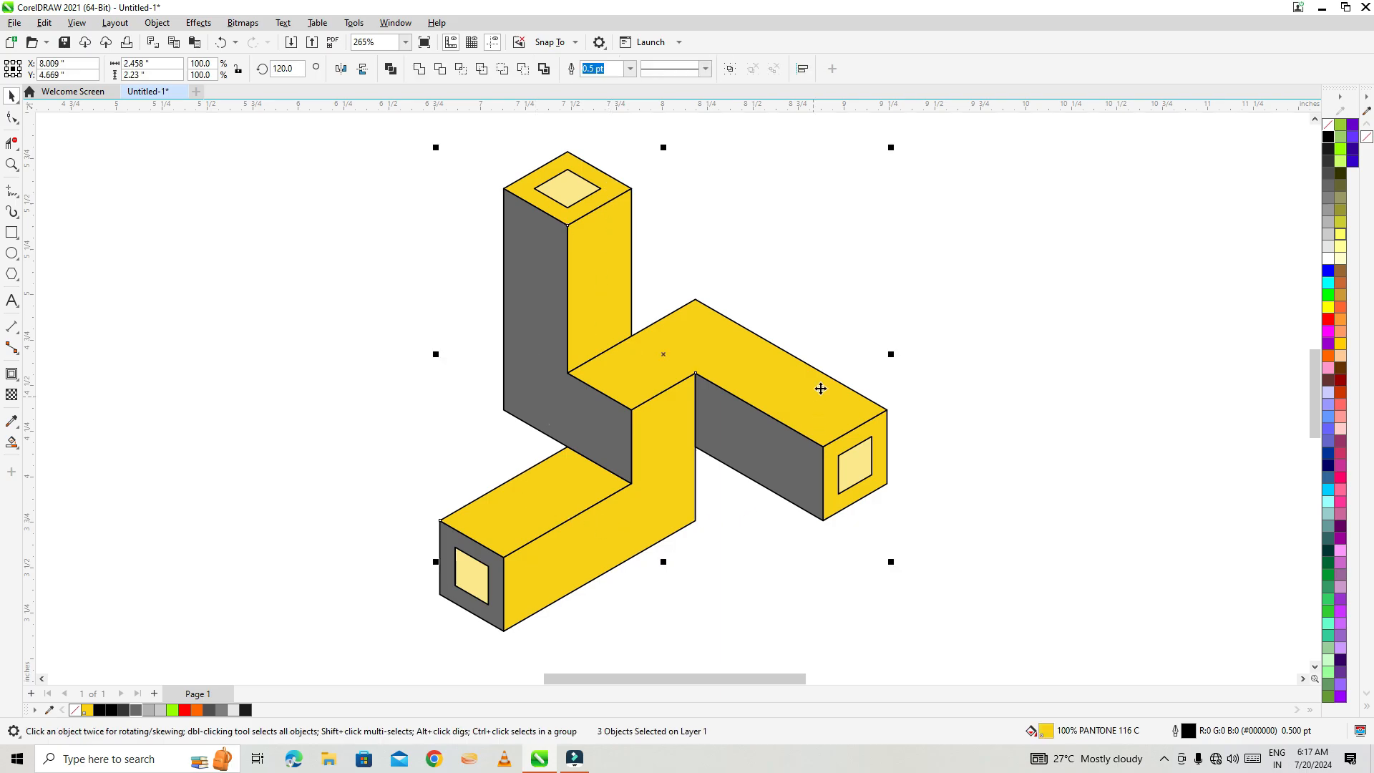
{"action": "left_click", "coordinate": [1328, 140]}
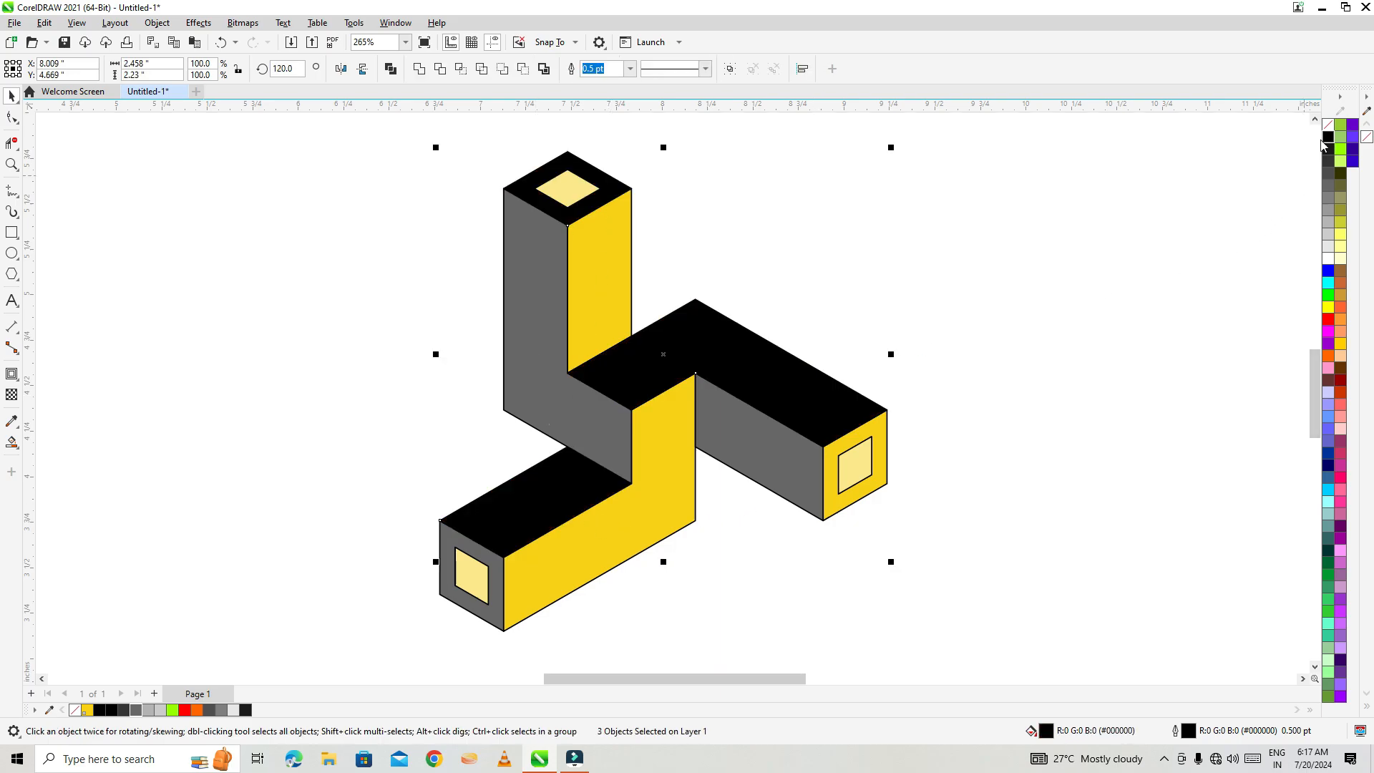
{"action": "left_click", "coordinate": [995, 390]}
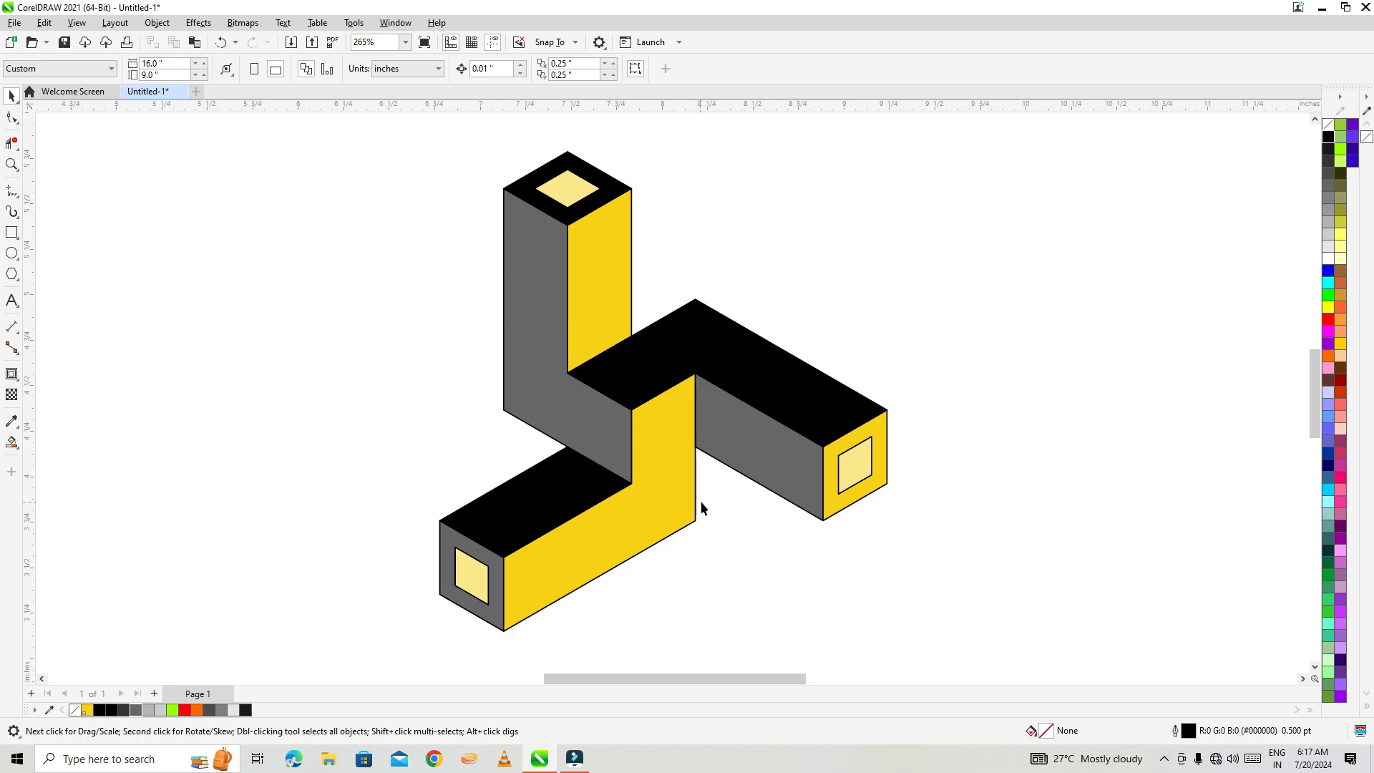
Step: Fill the three remaining yellow faces, on the upright arm's side, the lower-left arm's front and the right arm's end, with 30% Black
{"action": "left_click", "coordinate": [667, 445]}
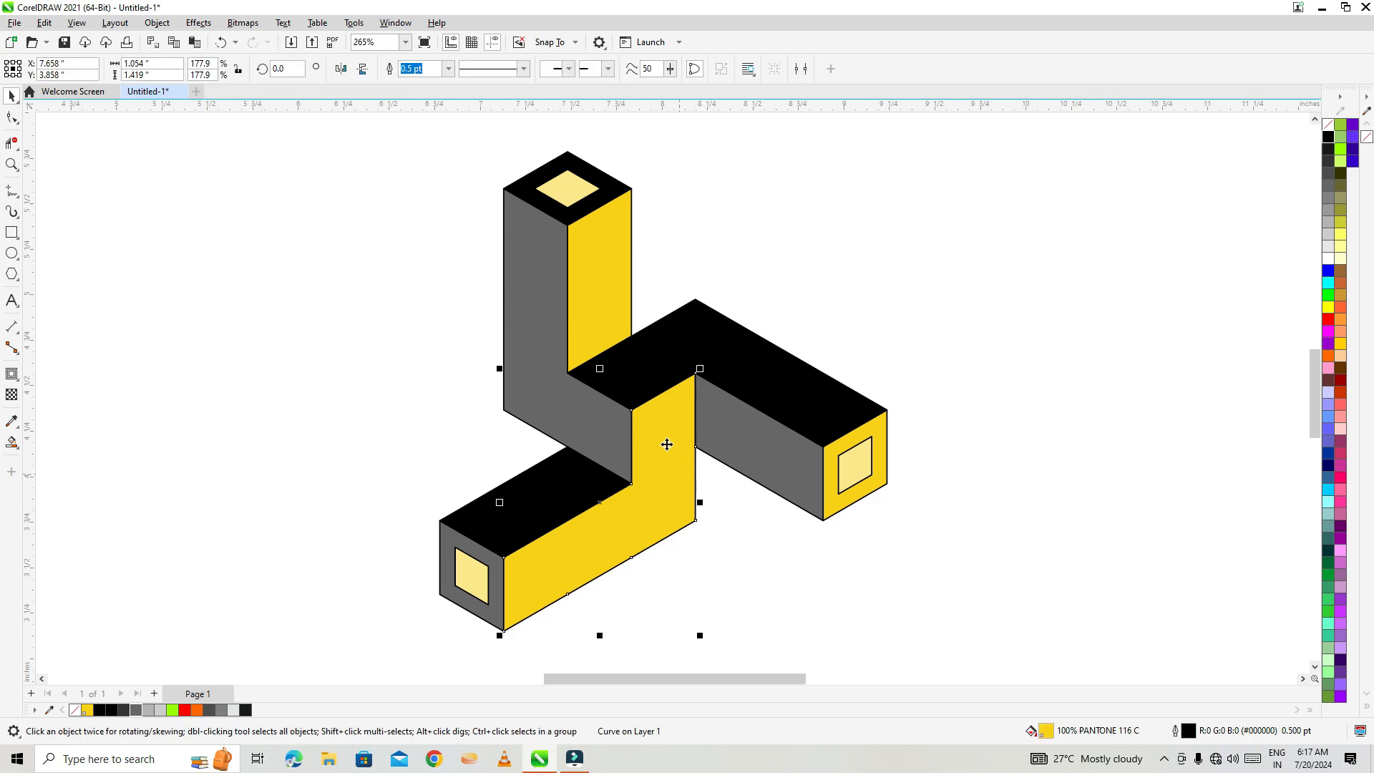
{"action": "left_click", "coordinate": [596, 291], "text": "shift"}
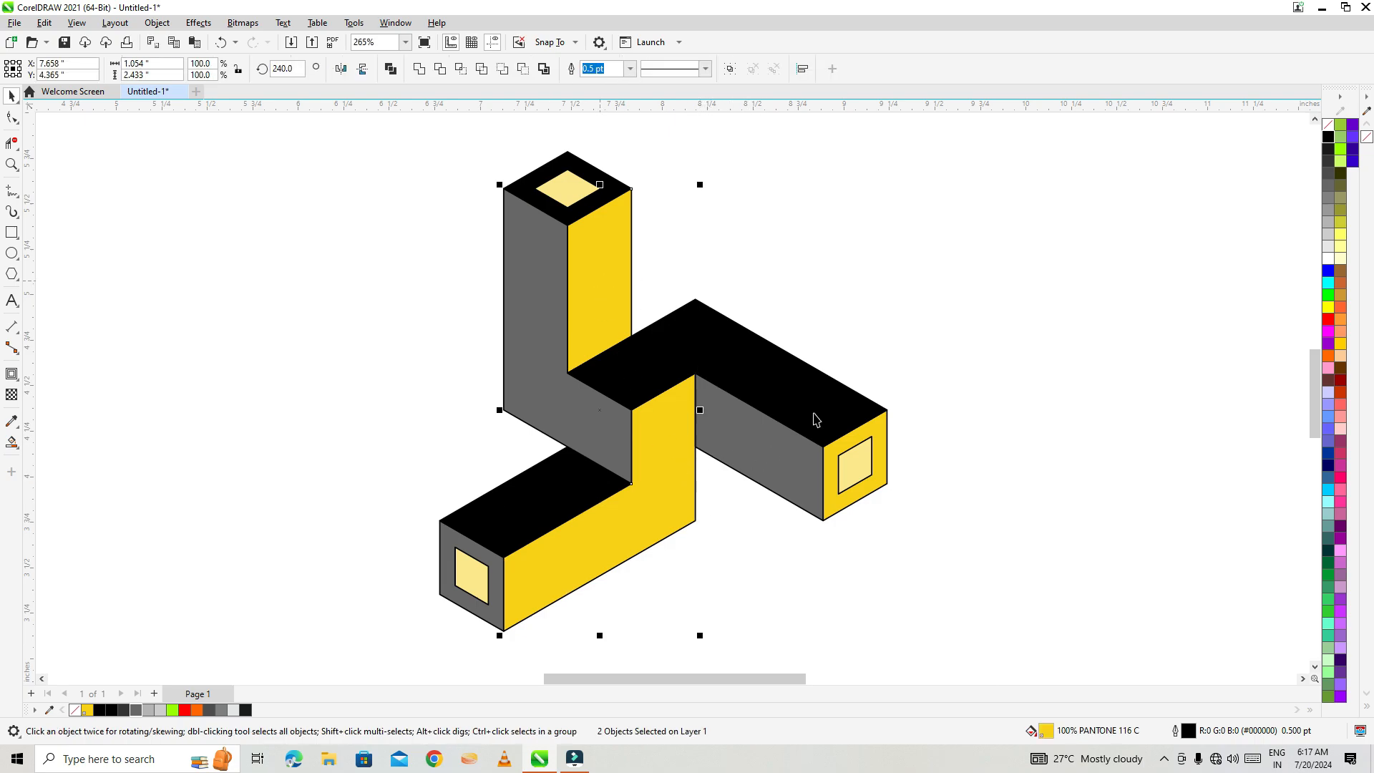
{"action": "left_click", "coordinate": [879, 430], "text": "shift"}
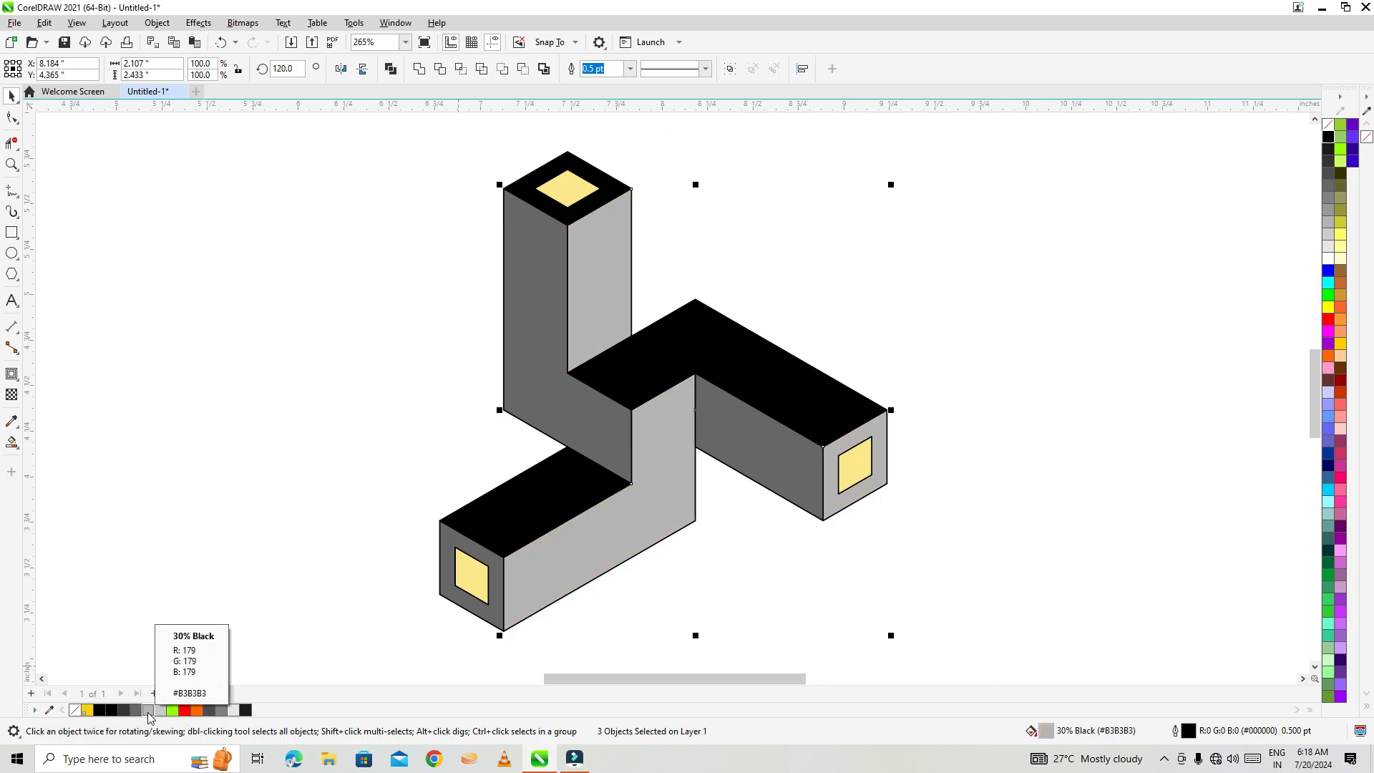
{"action": "left_click", "coordinate": [338, 395]}
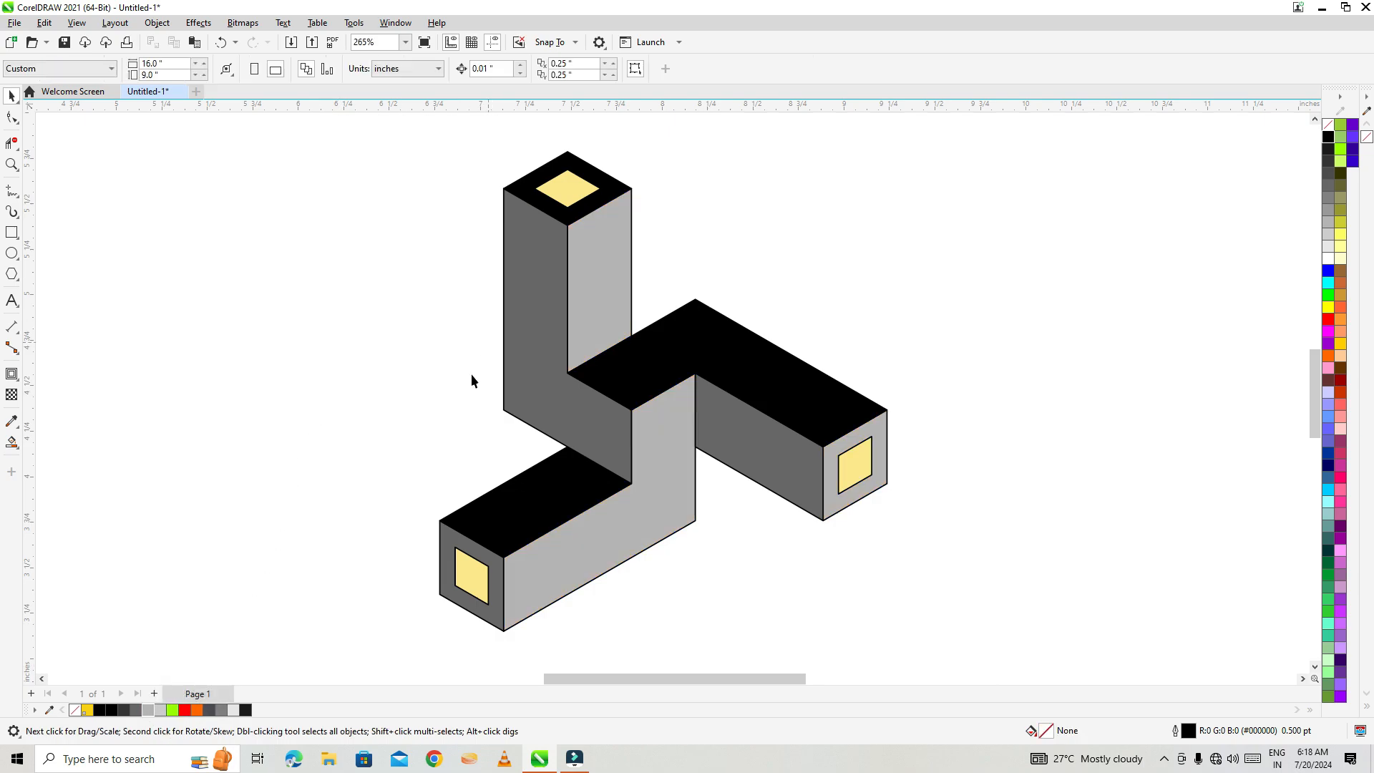
Step: Fill the inset squares on the lower-left and right arms' end faces with black
{"action": "left_click", "coordinate": [467, 573]}
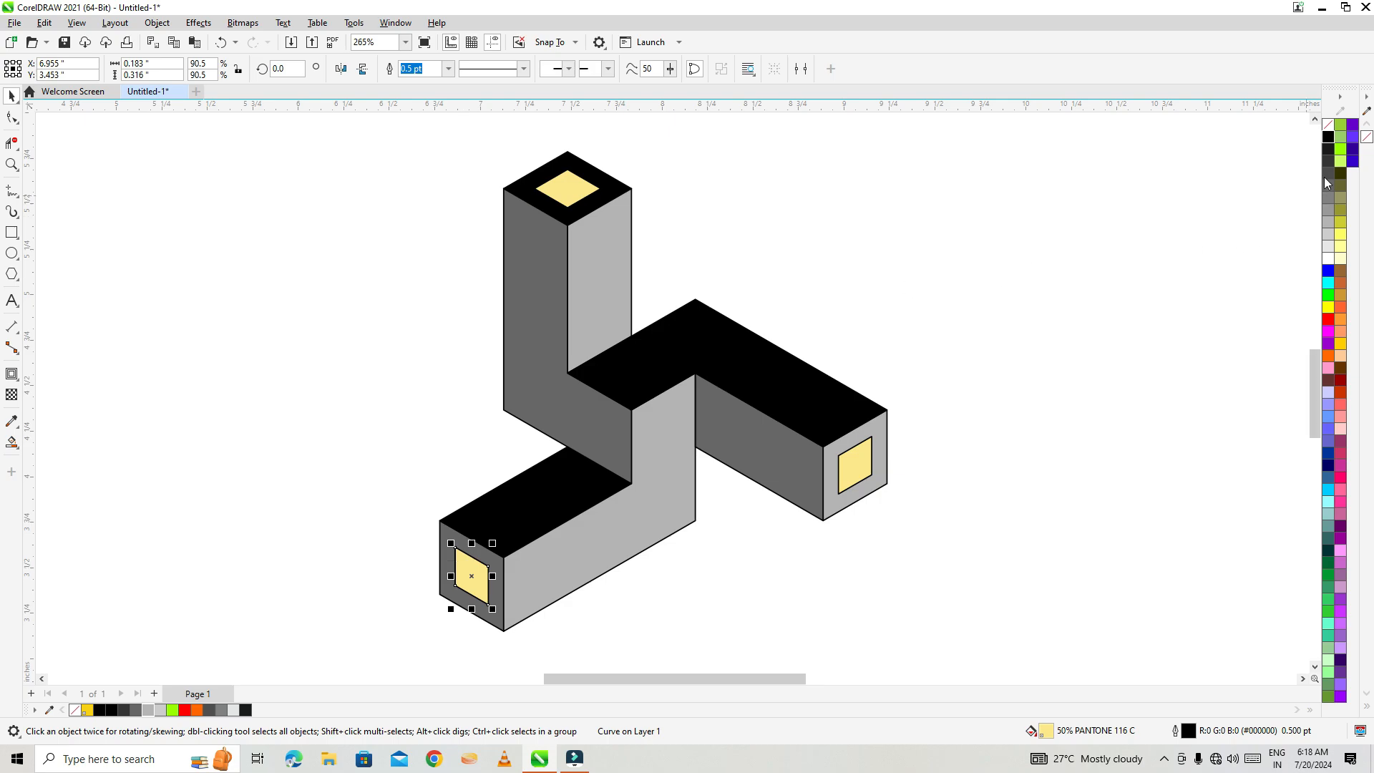
{"action": "left_click", "coordinate": [1328, 139]}
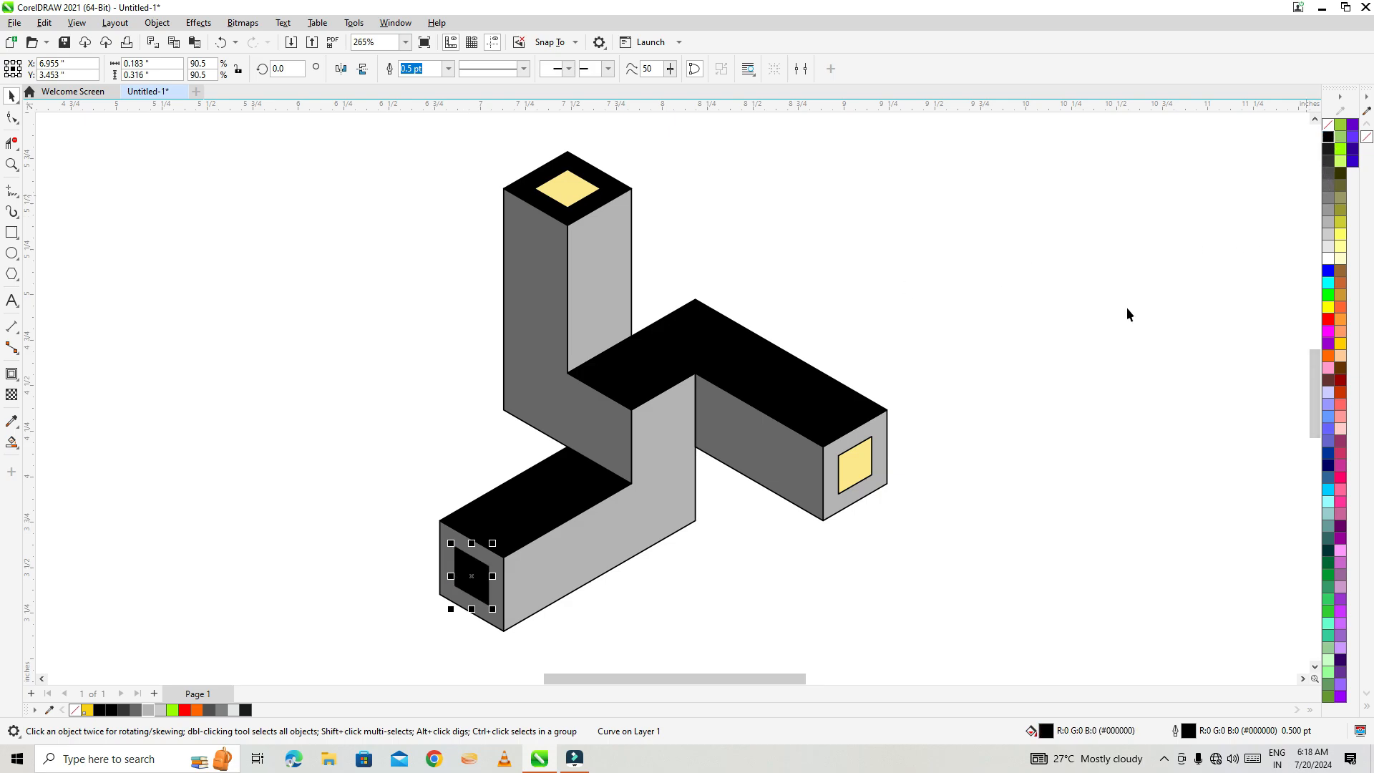
{"action": "left_click", "coordinate": [861, 469]}
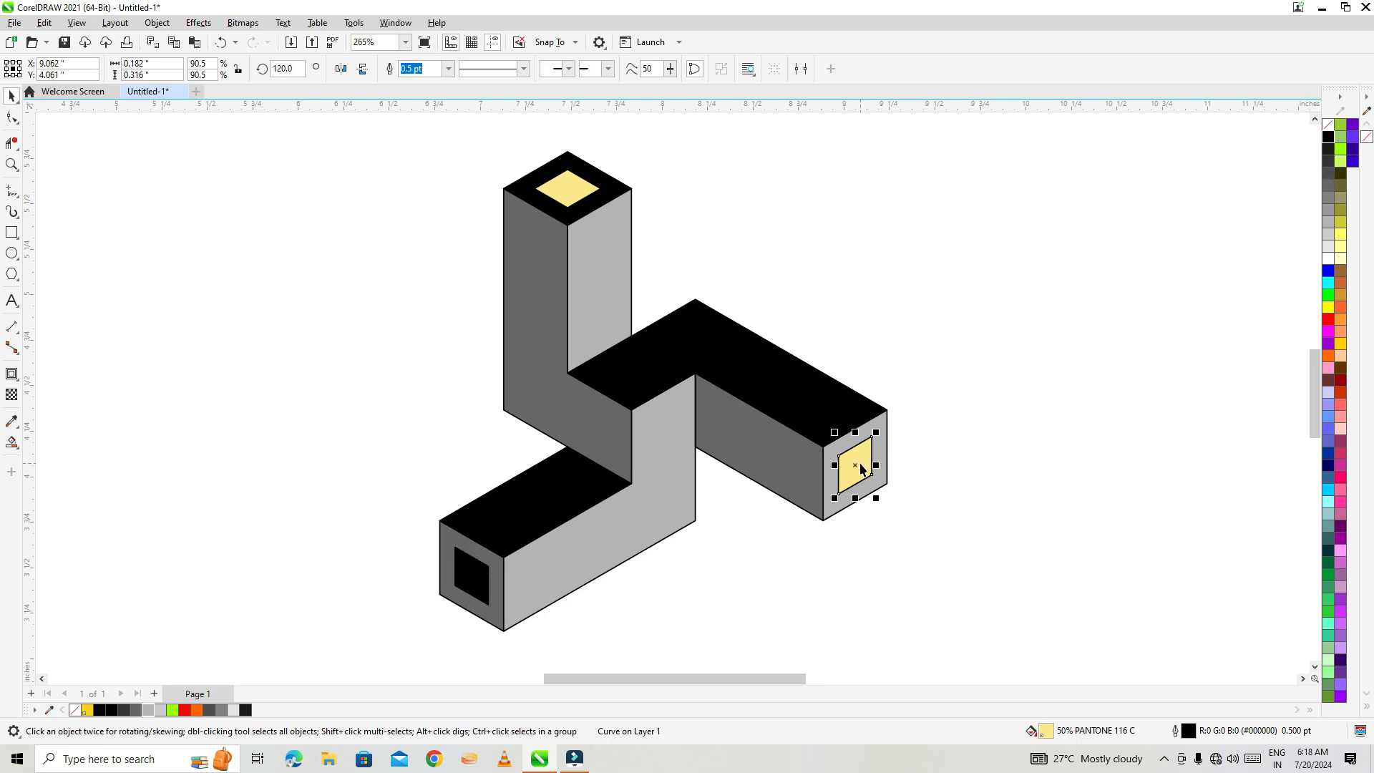
{"action": "left_click", "coordinate": [1327, 138]}
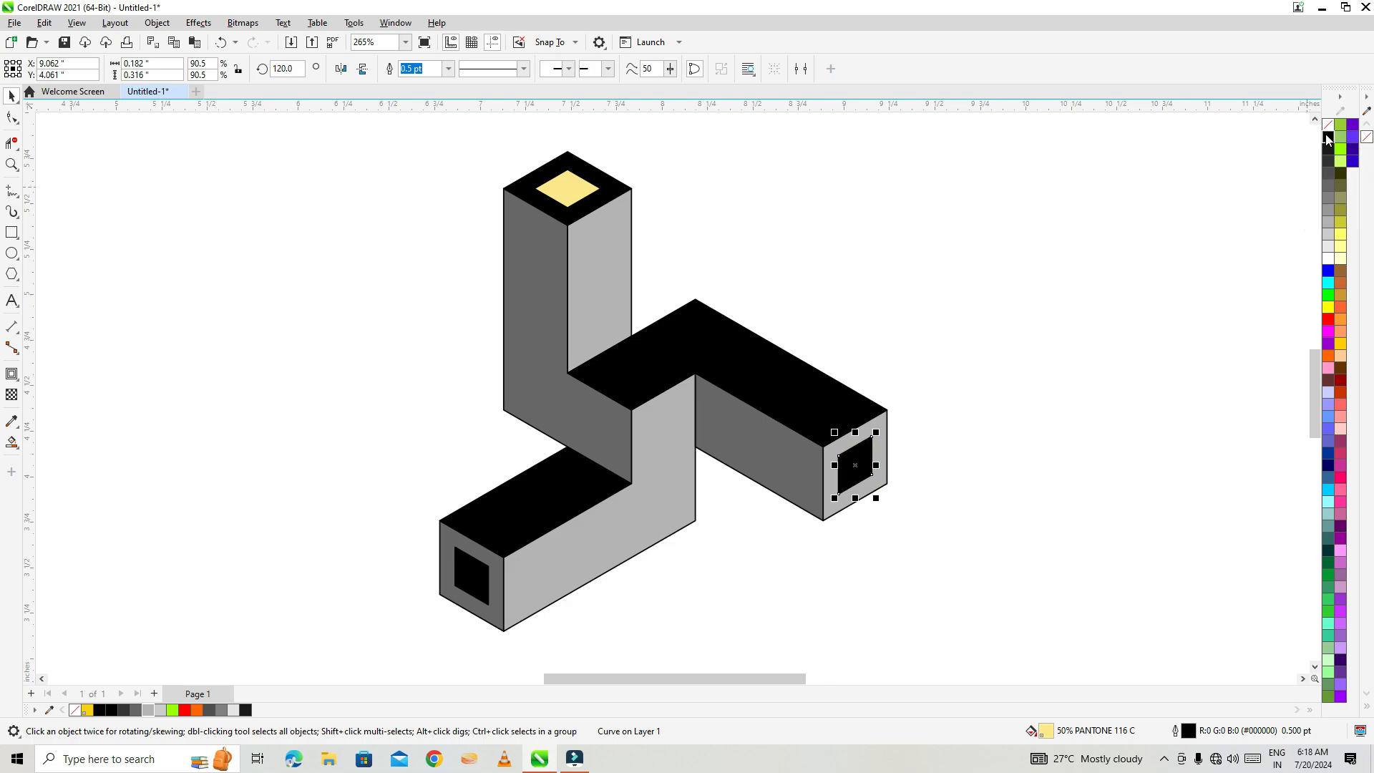
{"action": "left_click", "coordinate": [972, 335]}
Step: Recolor the three upward-facing faces of the arms to very dark grey #333333
{"action": "left_click", "coordinate": [703, 347]}
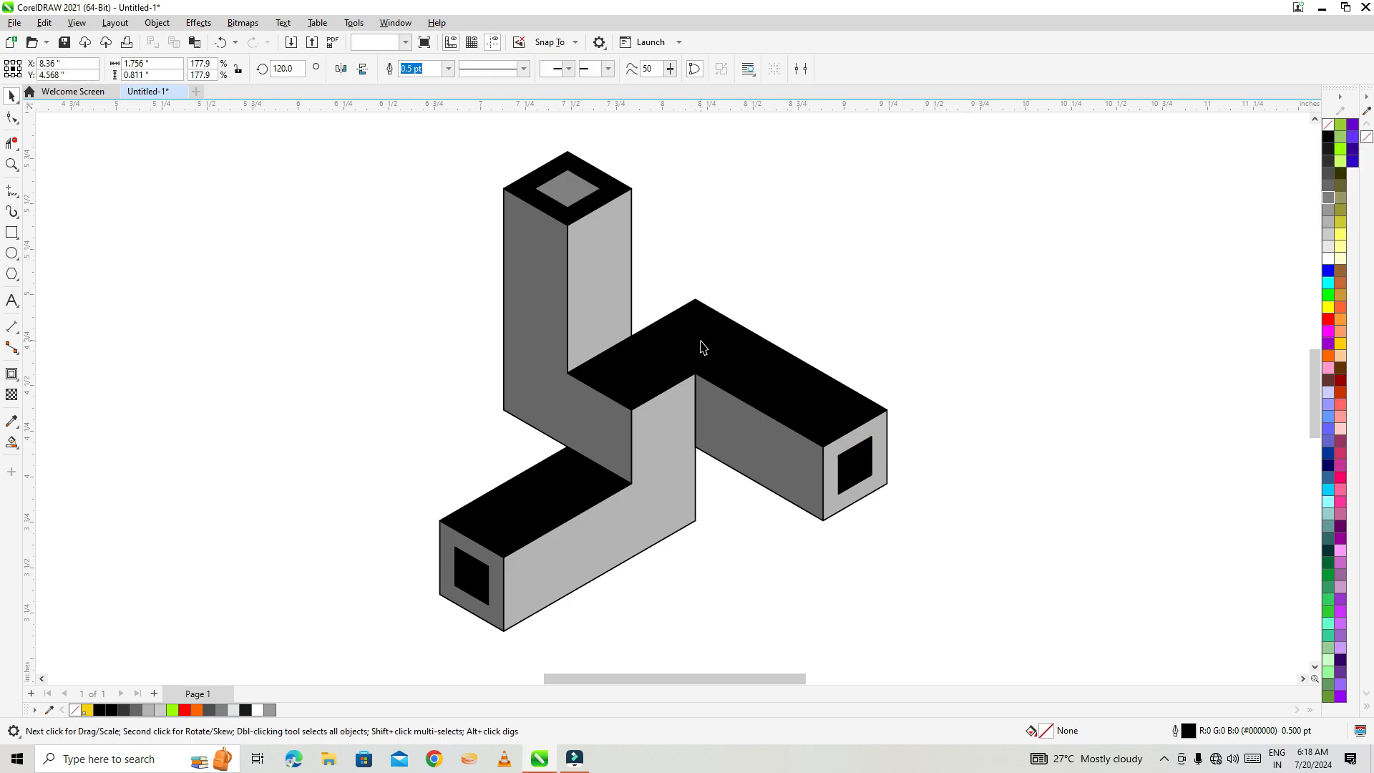
{"action": "left_click", "coordinate": [623, 195], "text": "shift"}
{"action": "left_click", "coordinate": [572, 508], "text": "shift"}
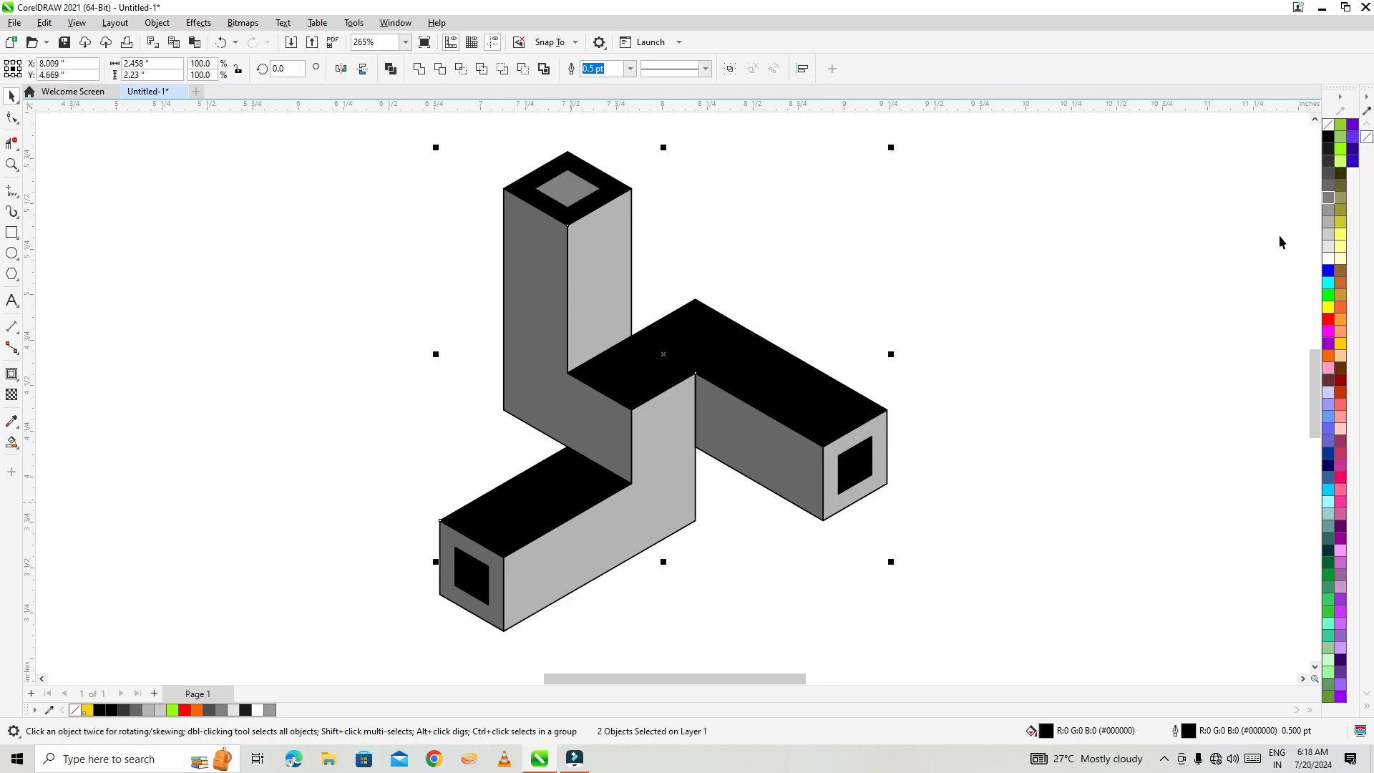
{"action": "left_click", "coordinate": [1329, 163]}
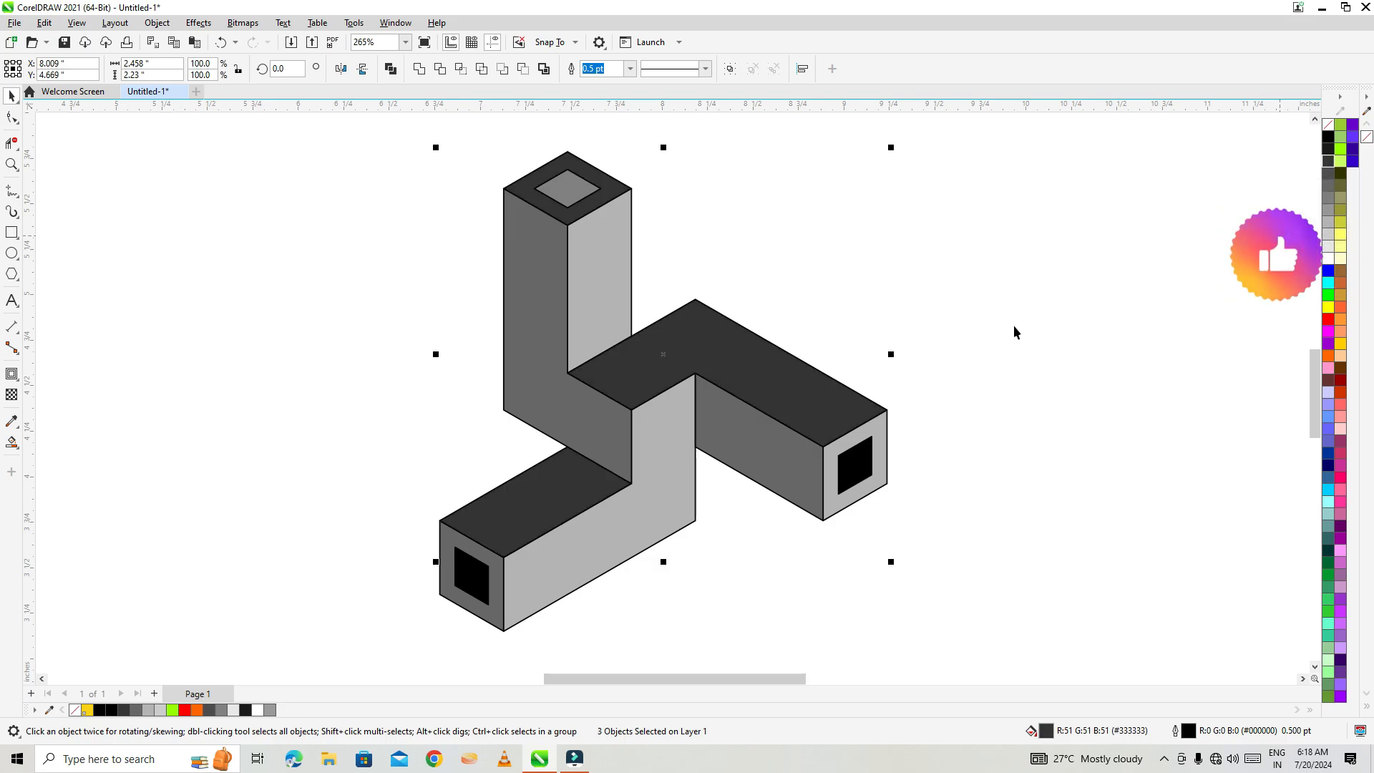
{"action": "left_click", "coordinate": [981, 289]}
Step: Fill the inset diamond on top of the upright arm with black
{"action": "left_click", "coordinate": [568, 188]}
{"action": "left_click", "coordinate": [1328, 136]}
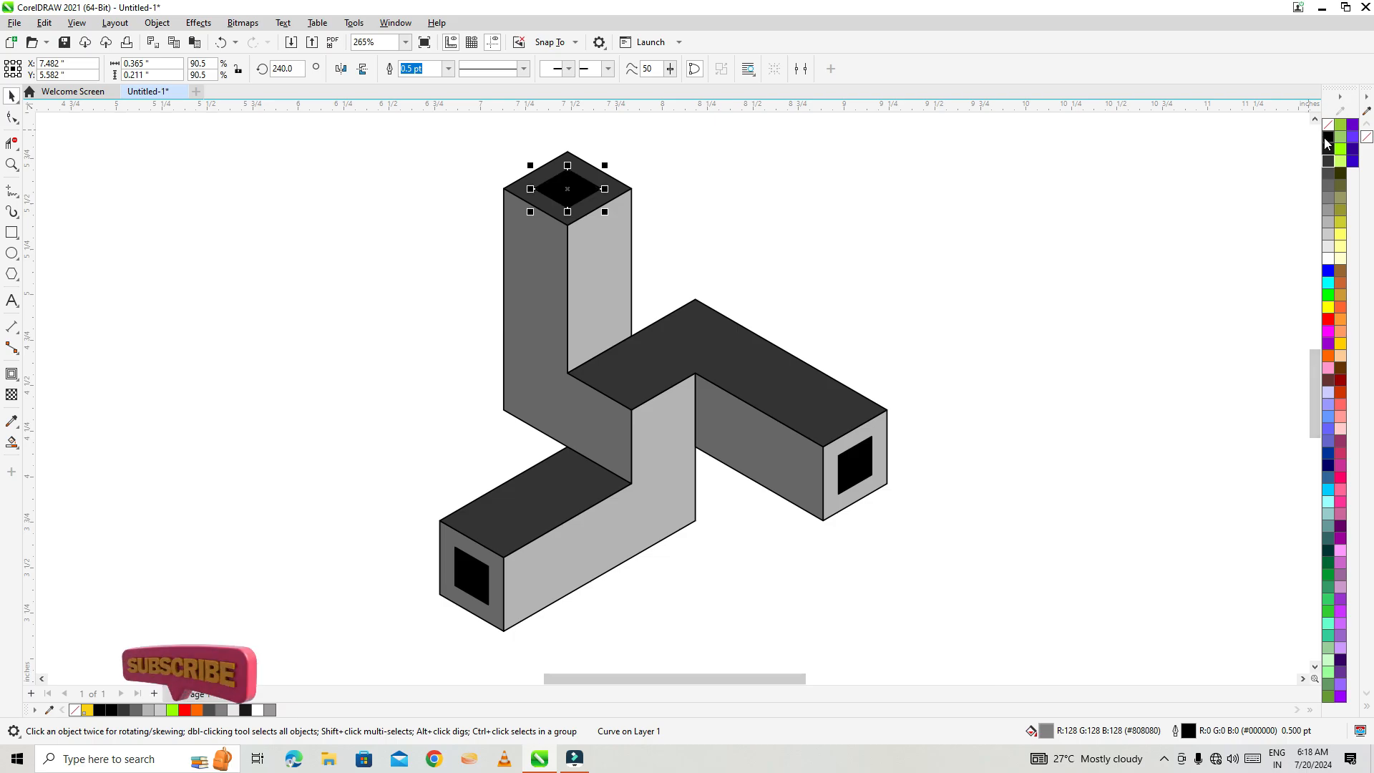
{"action": "left_click", "coordinate": [1065, 299]}
Step: Group all faces of the three-armed shape and remove the group's outline
{"action": "mouse_move", "coordinate": [410, 133]}
{"action": "left_mouse_down"}
{"action": "mouse_move", "coordinate": [804, 429]}
{"action": "mouse_move", "coordinate": [947, 637]}
{"action": "left_mouse_up"}
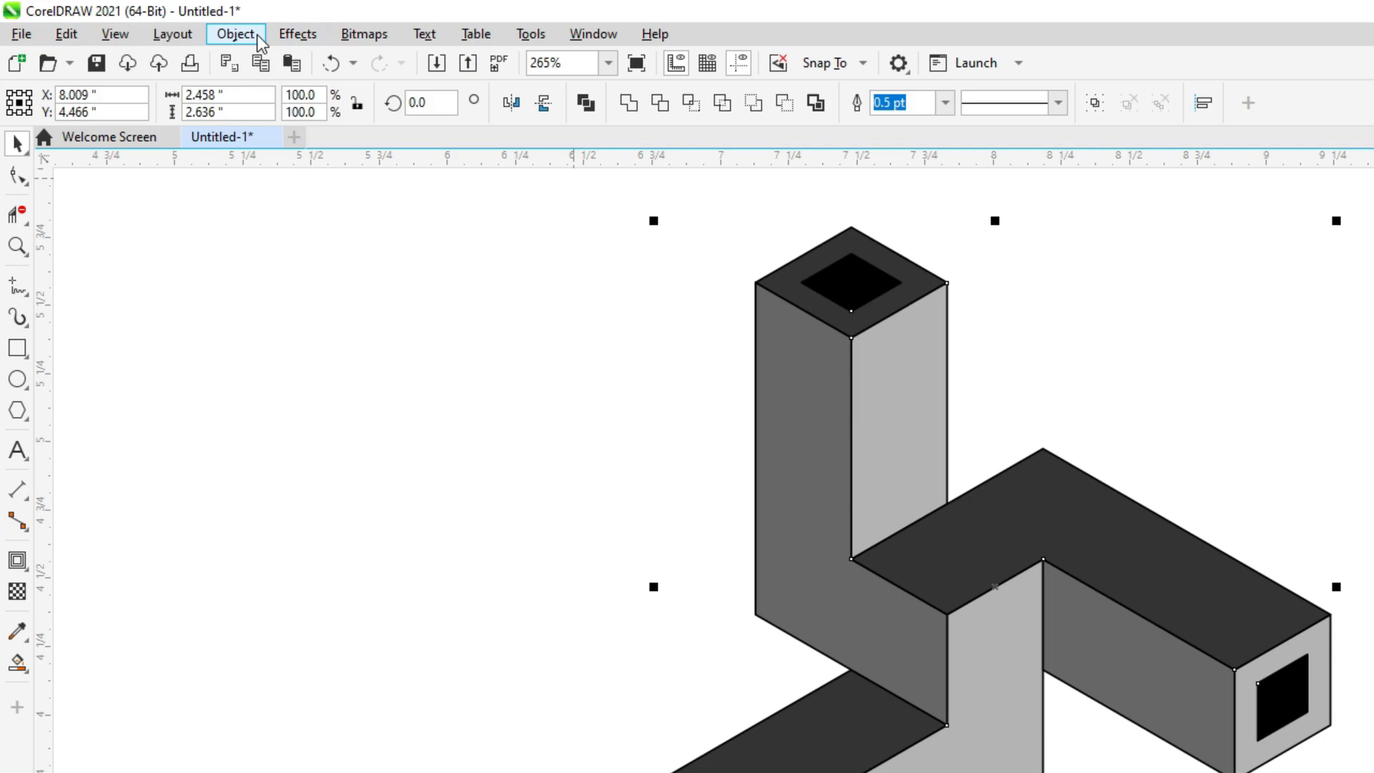
{"action": "left_click", "coordinate": [170, 24]}
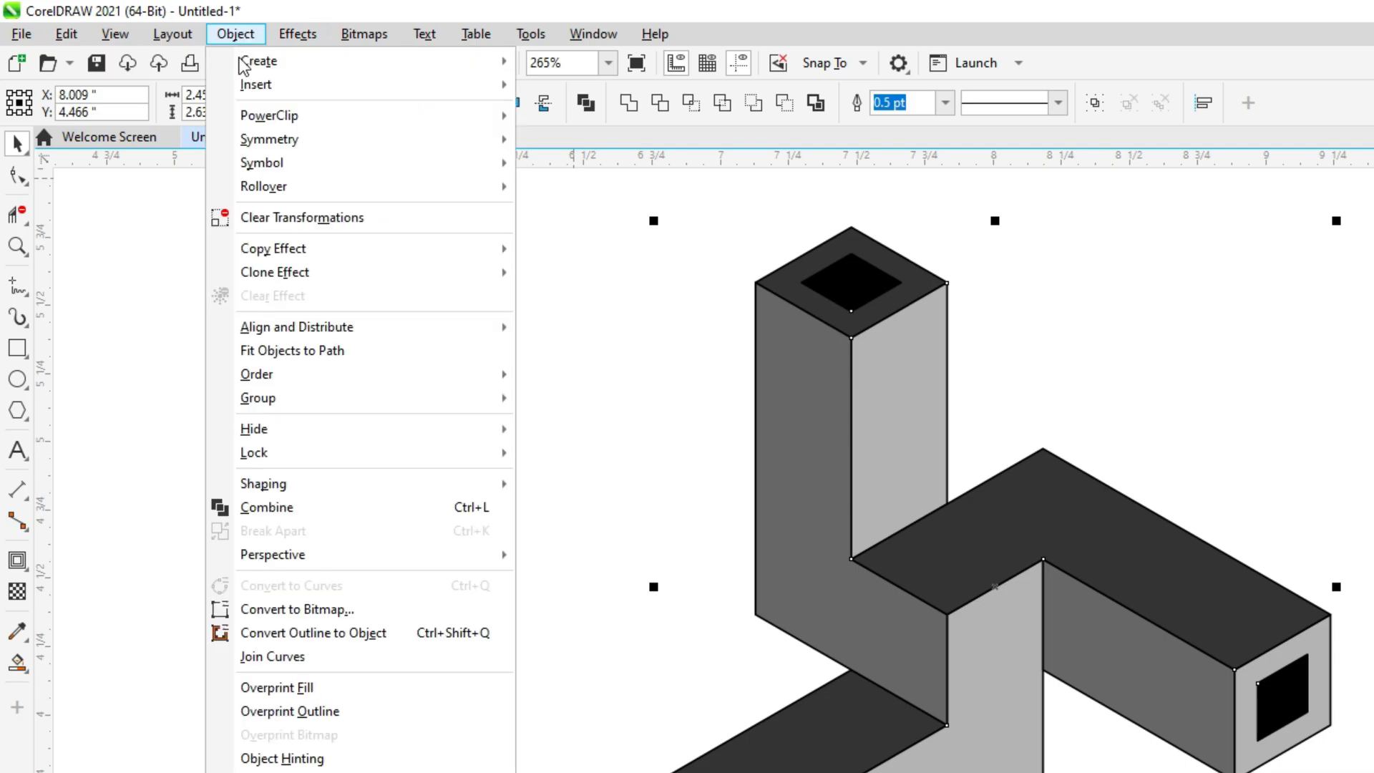
{"action": "mouse_move", "coordinate": [303, 398]}
{"action": "left_click", "coordinate": [616, 403]}
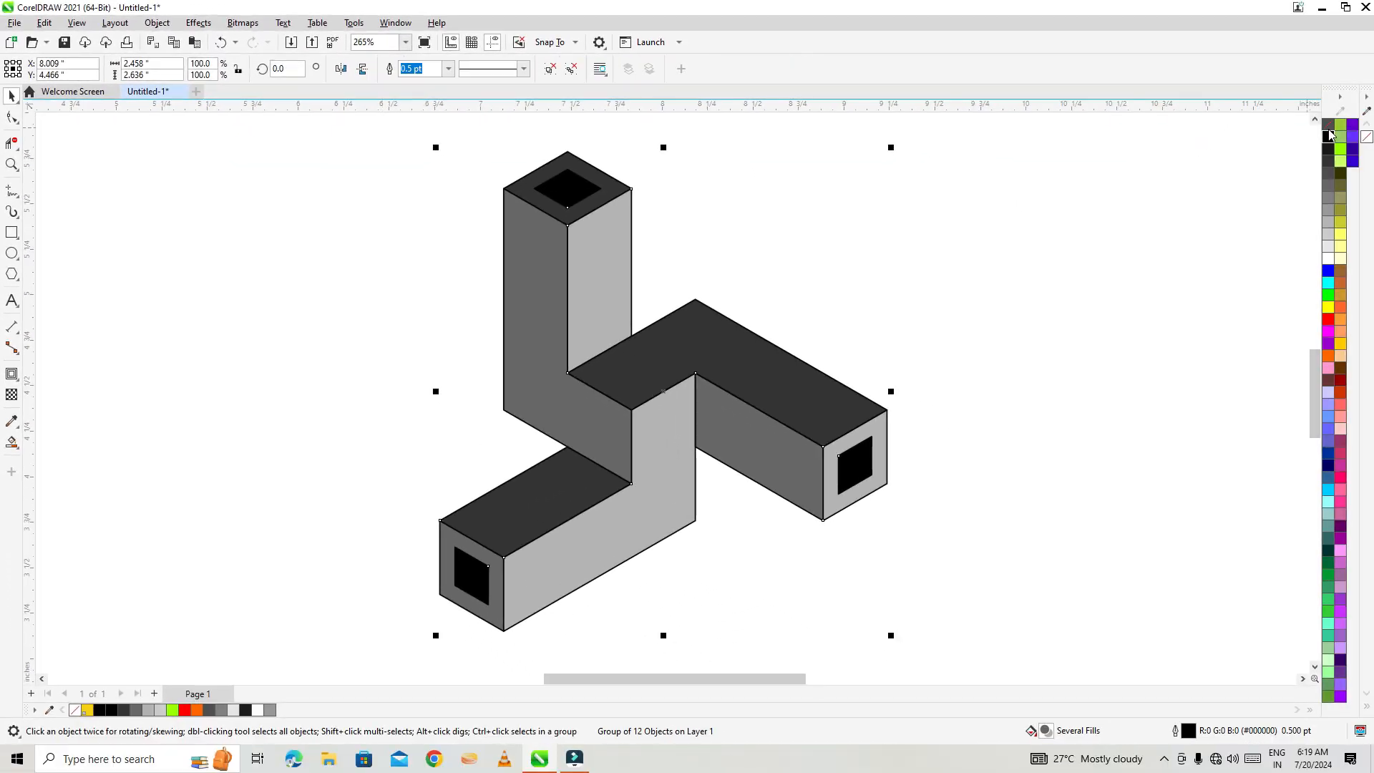
{"action": "right_click", "coordinate": [1329, 130]}
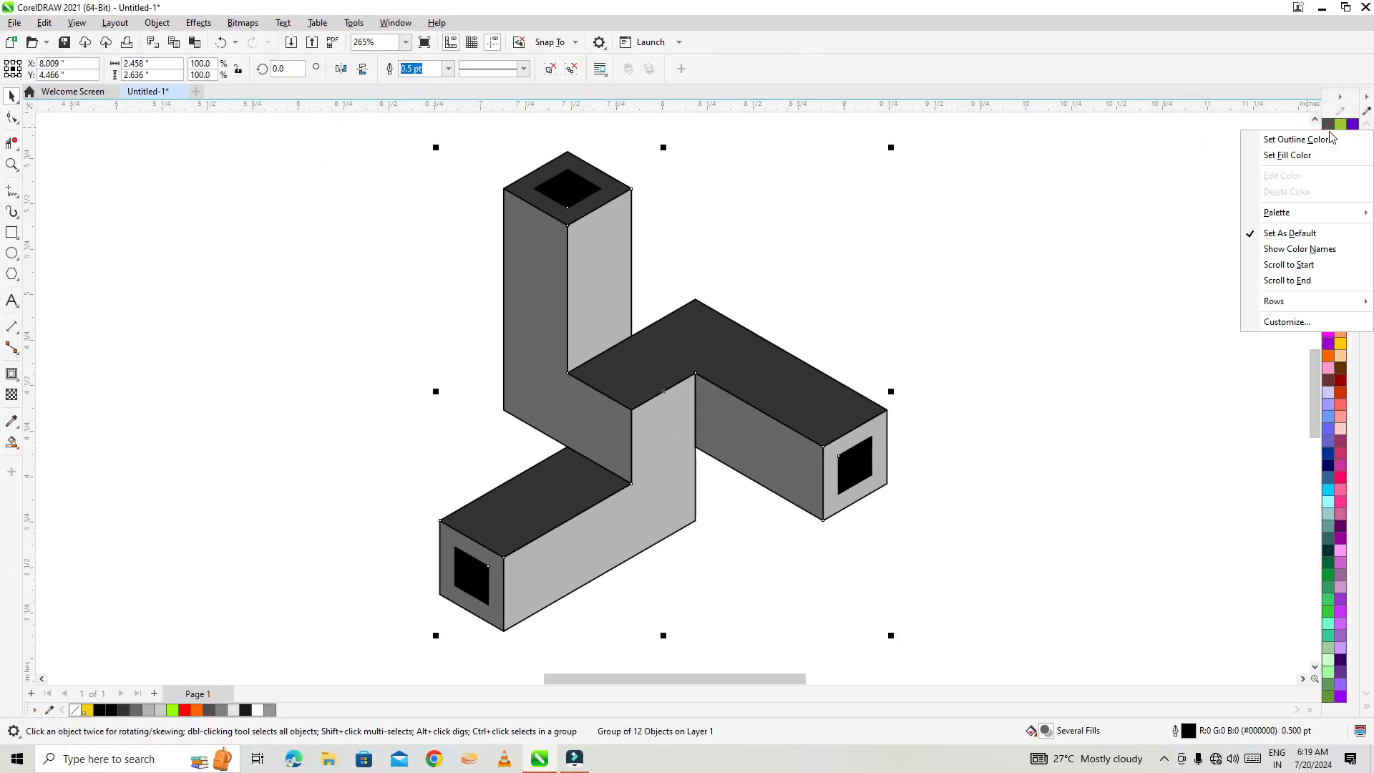
{"action": "left_click", "coordinate": [1278, 139]}
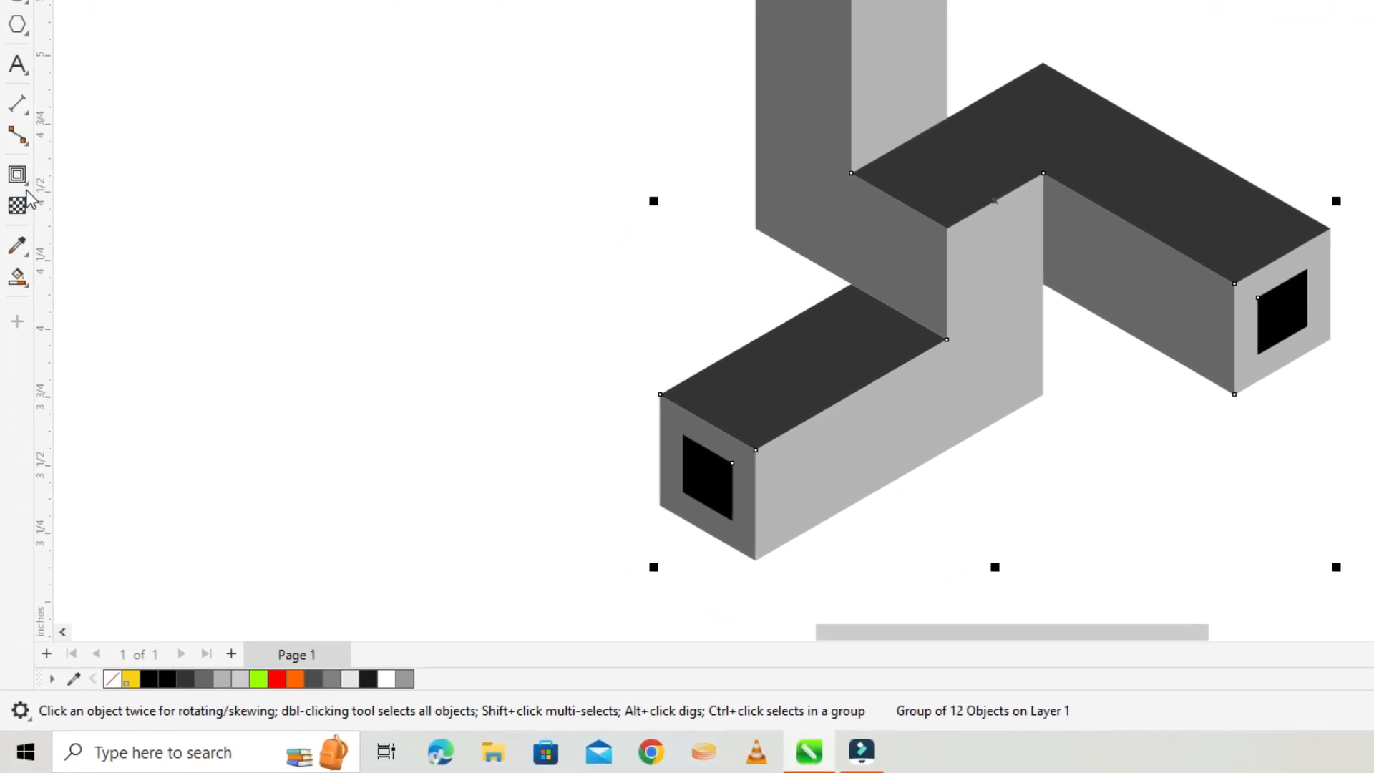
Step: Add a perspective drop shadow from the base of the group, at an angle of about 51° with a stretch of about 11
{"action": "left_click", "coordinate": [21, 177]}
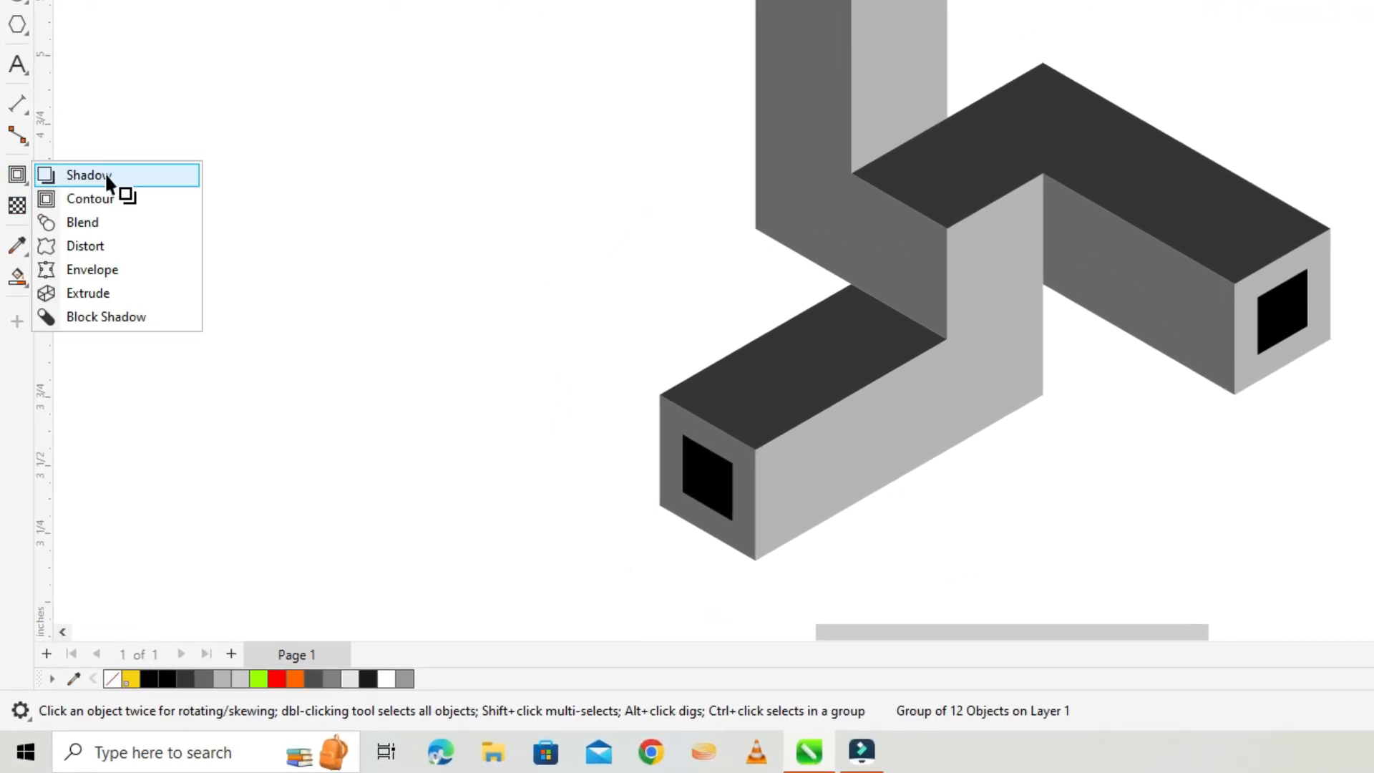
{"action": "left_click", "coordinate": [104, 173]}
{"action": "left_click_drag", "start_coordinate": [577, 583], "coordinate": [831, 555]}
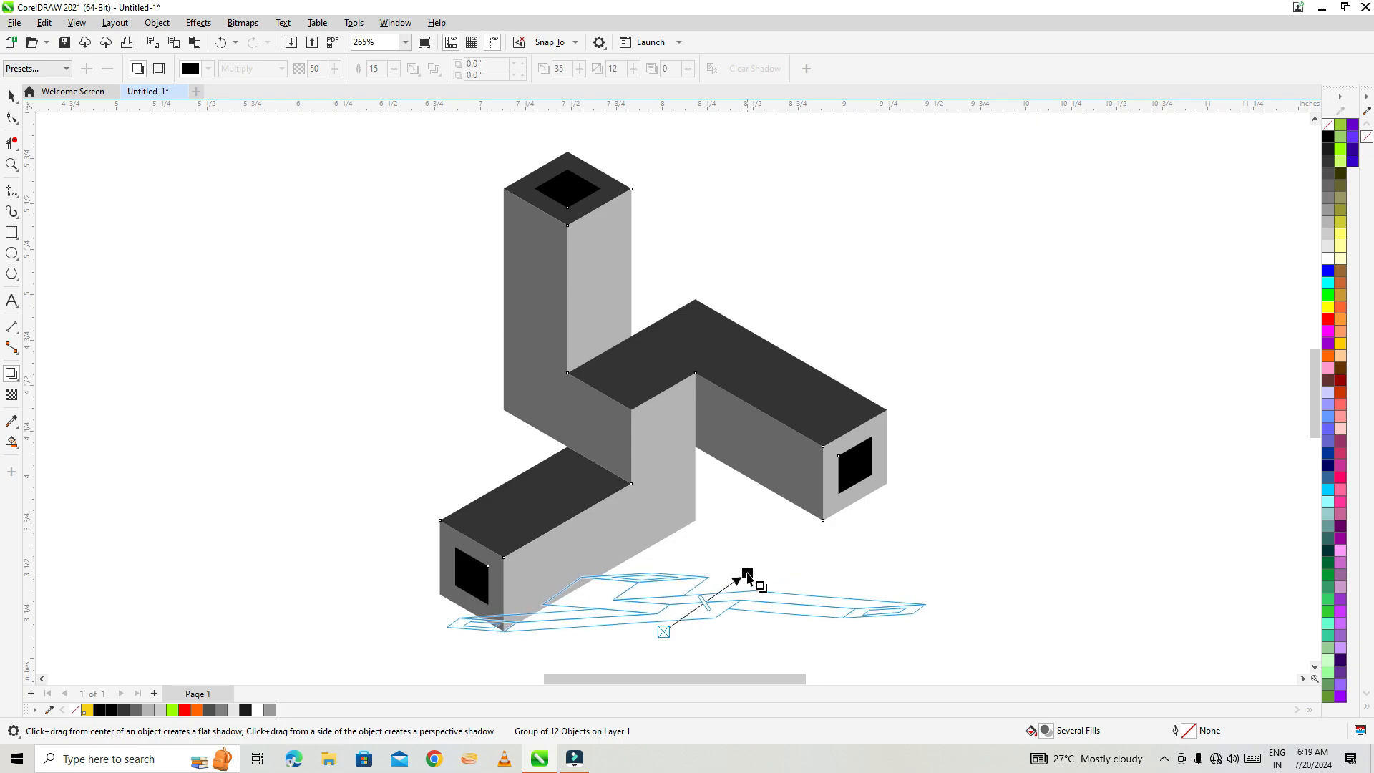
{"action": "left_click_drag", "start_coordinate": [740, 581], "coordinate": [707, 578]}
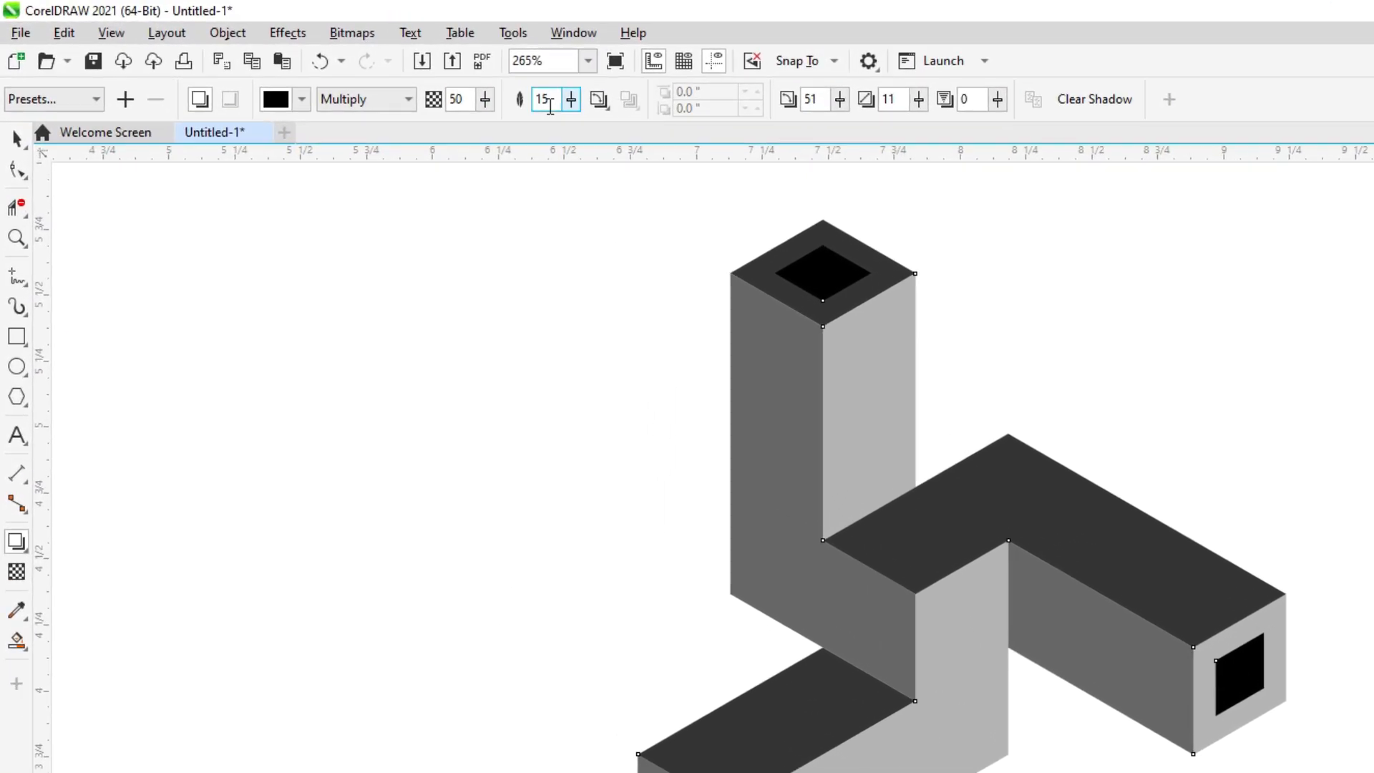
Step: Set the drop shadow's feathering to 10 and its opacity to 20
{"action": "double_click", "coordinate": [375, 69]}
{"action": "key", "text": "Return"}
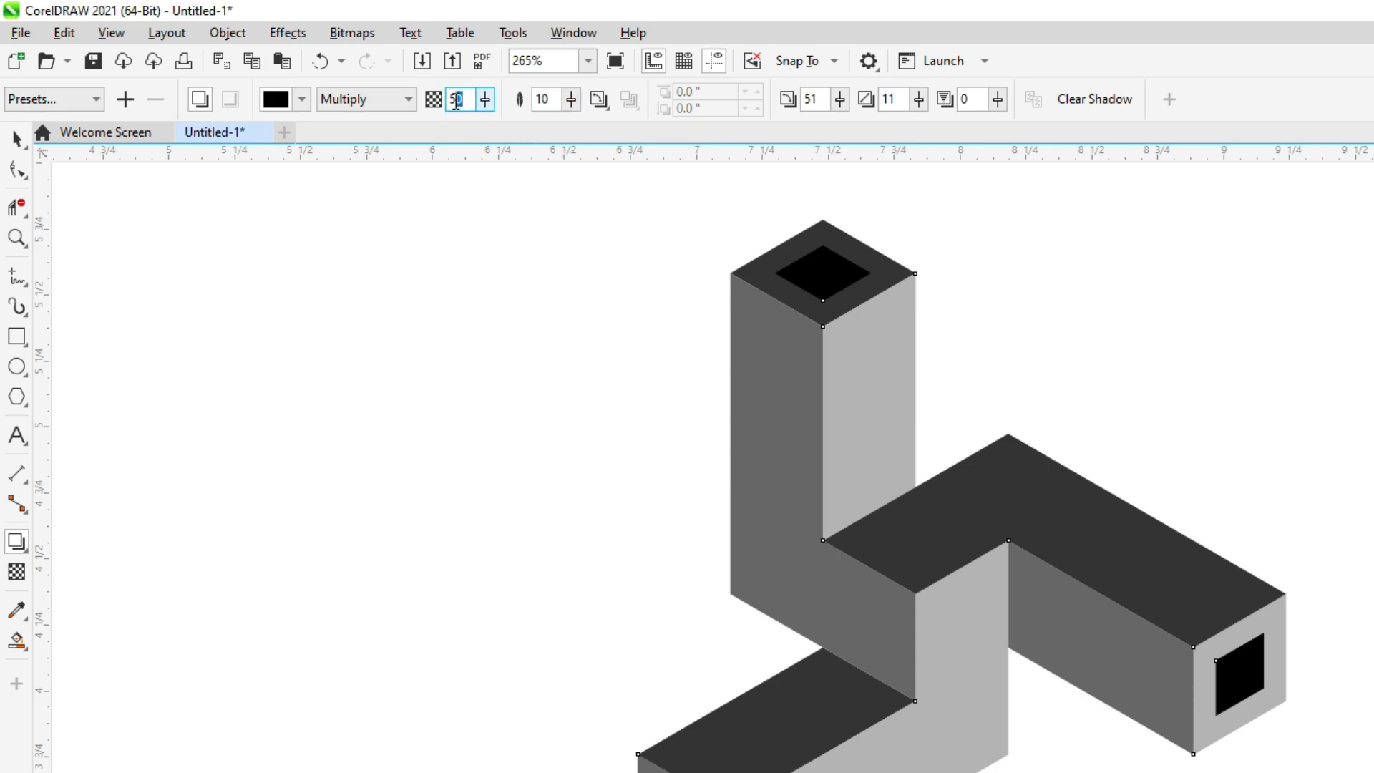
{"action": "type", "text": "20"}
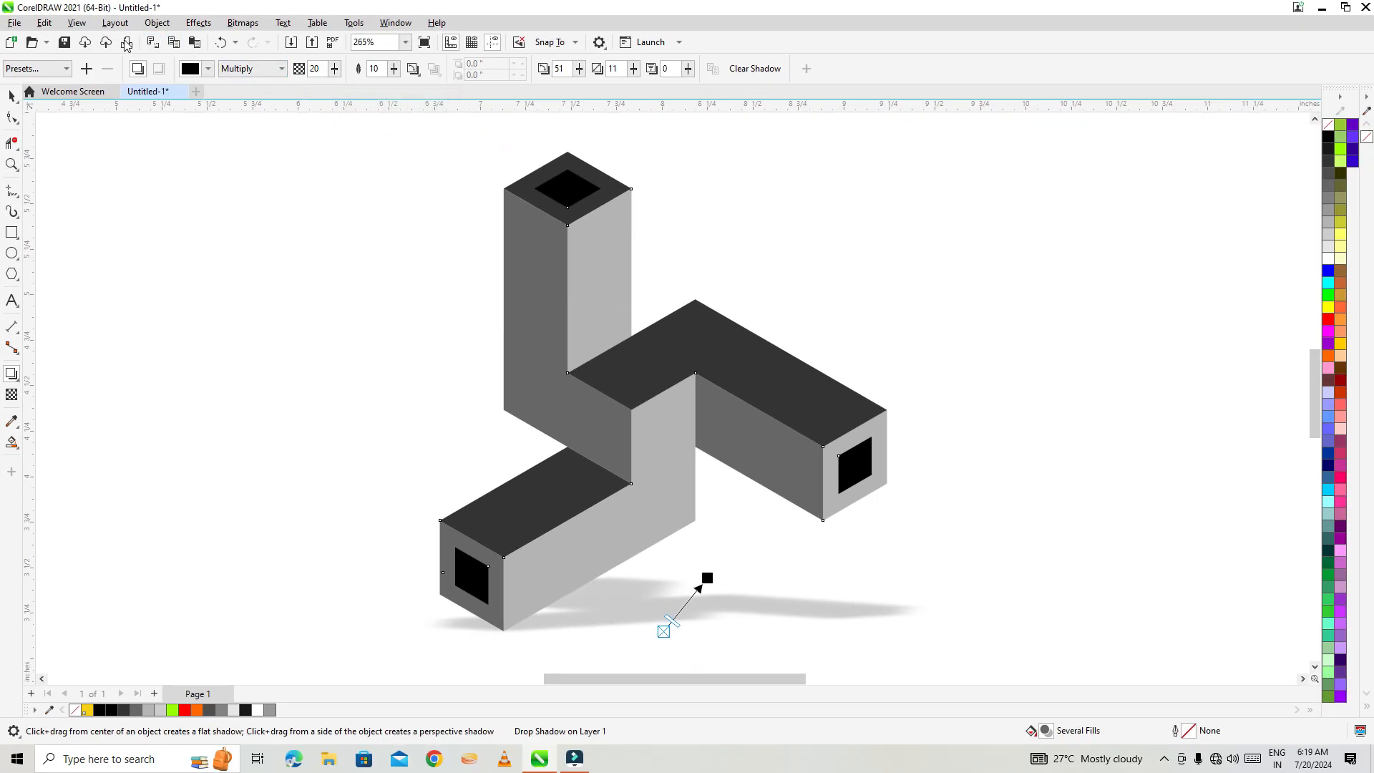
Step: Preview the finished three-armed shape in full-screen view
{"action": "left_click", "coordinate": [76, 22]}
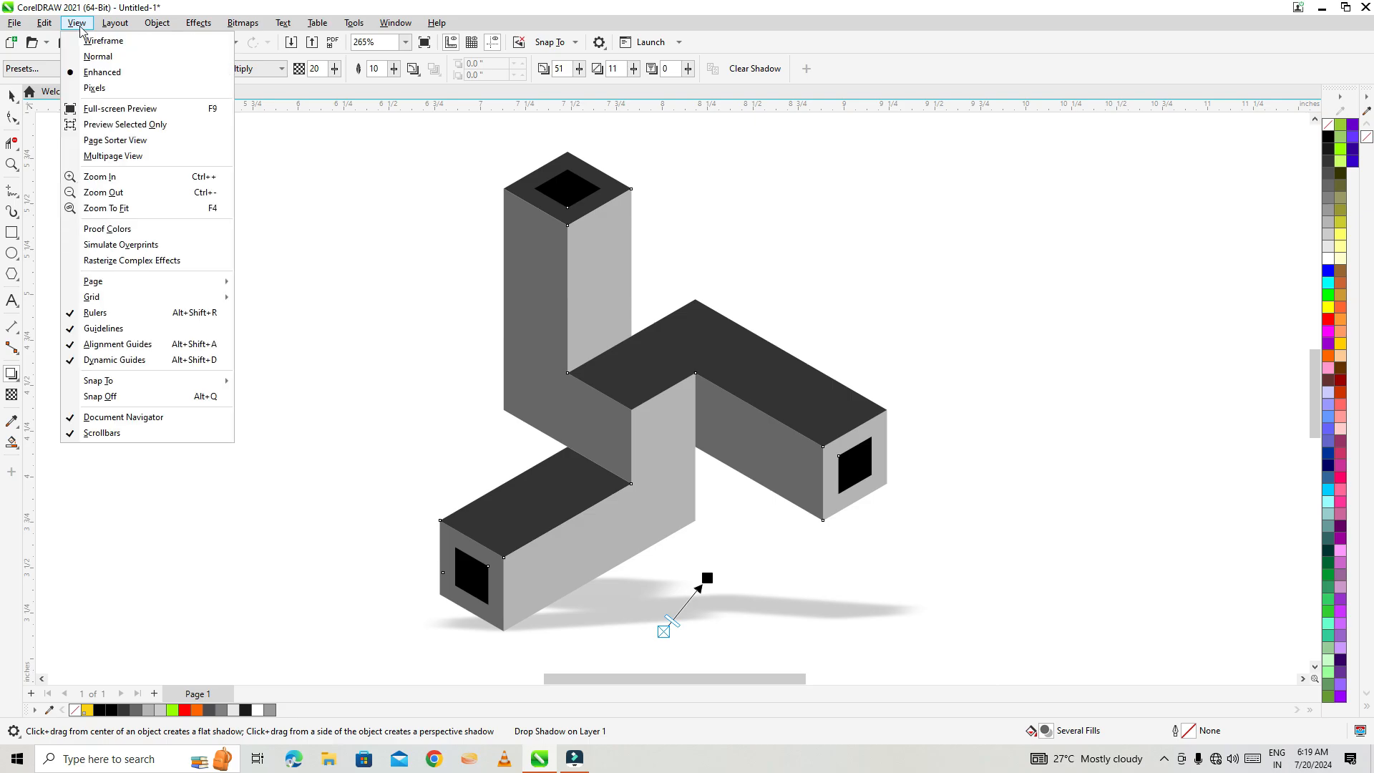
{"action": "left_click", "coordinate": [120, 113]}
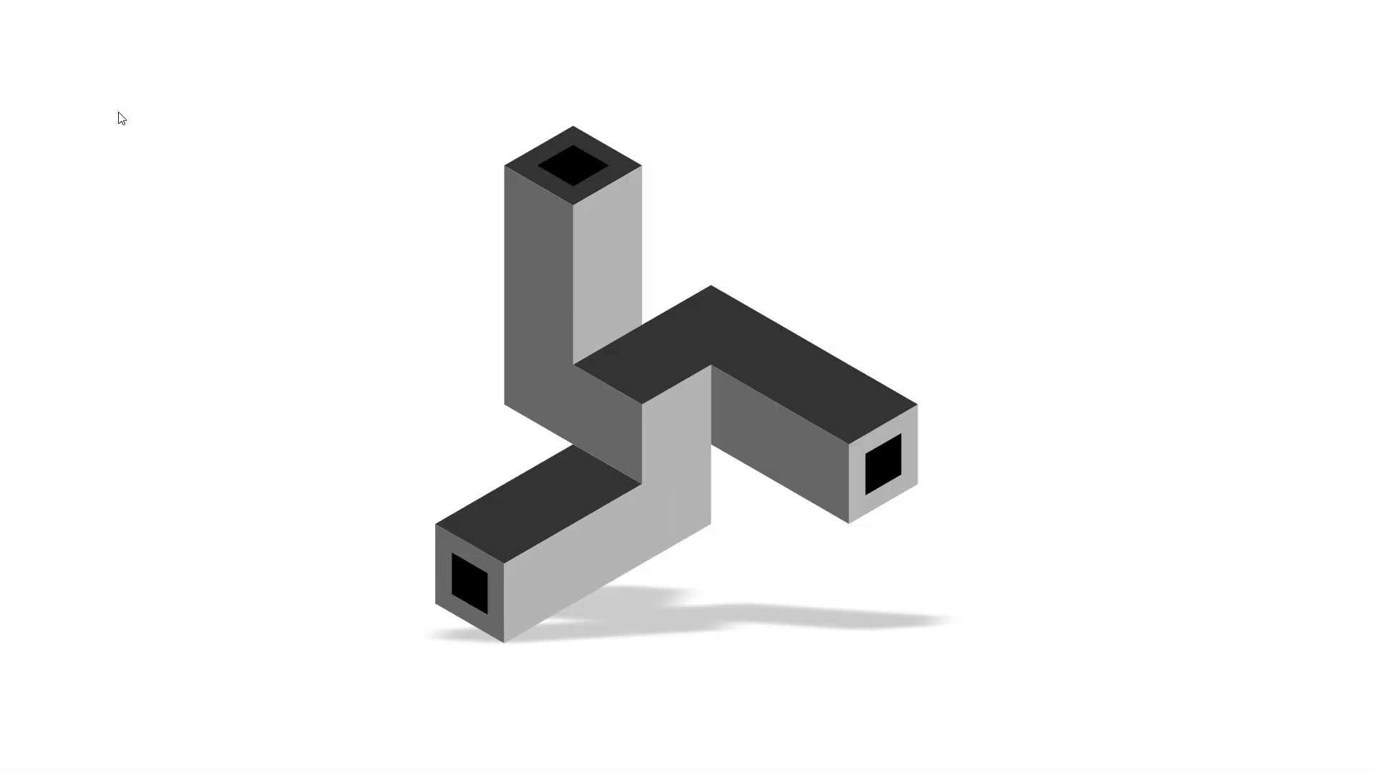